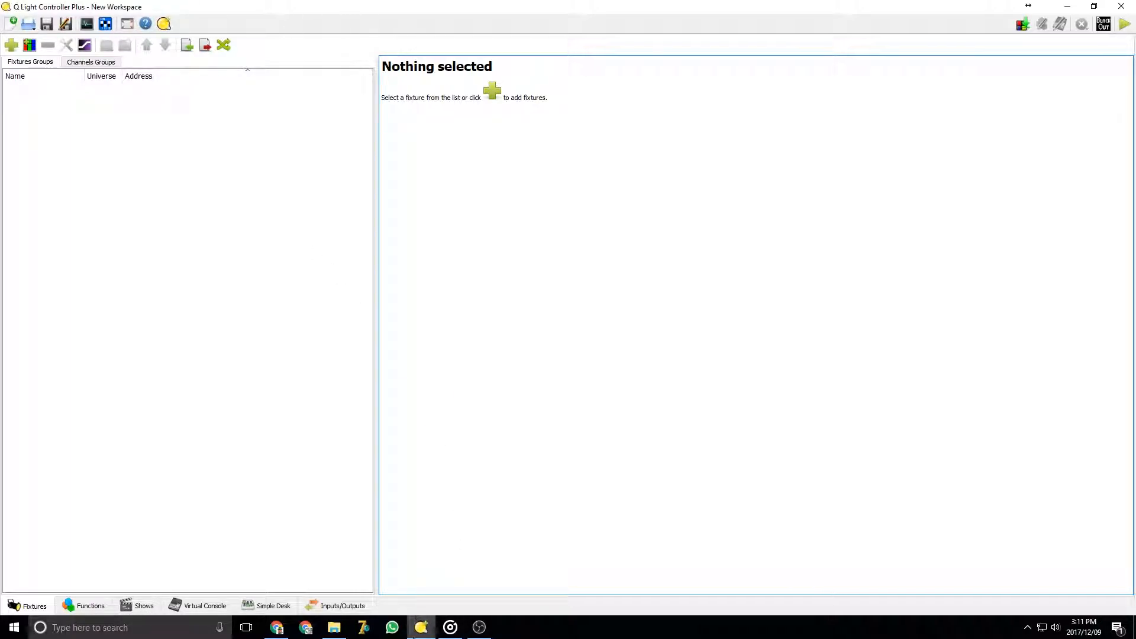
Glance at the AKAI APC mini product page in the browser before returning to the lighting program
click(278, 628)
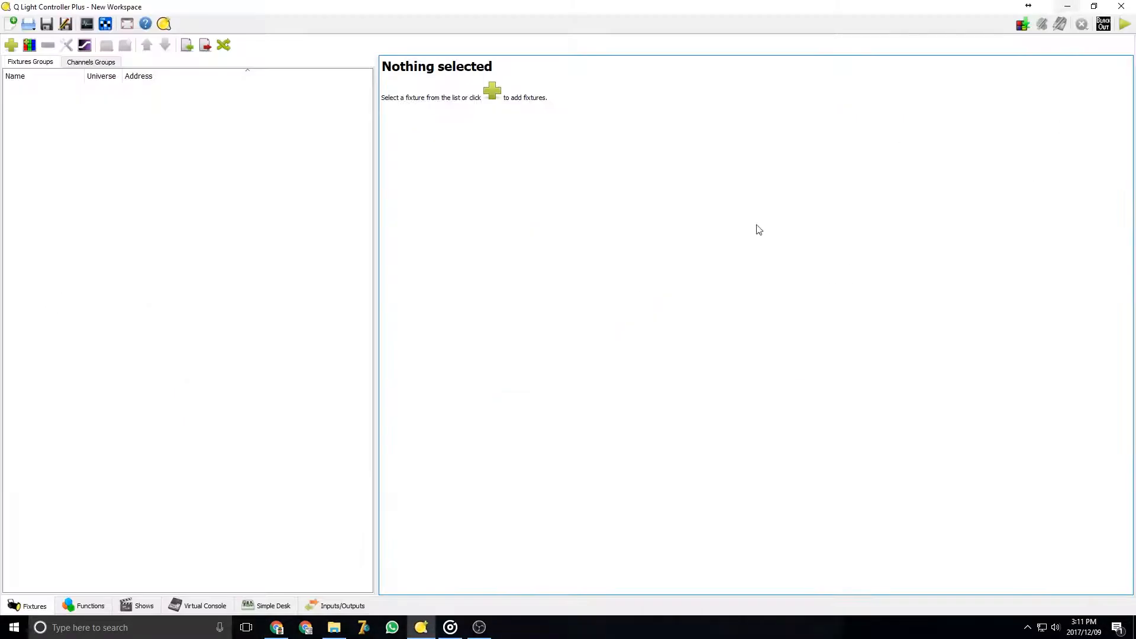
click(1067, 9)
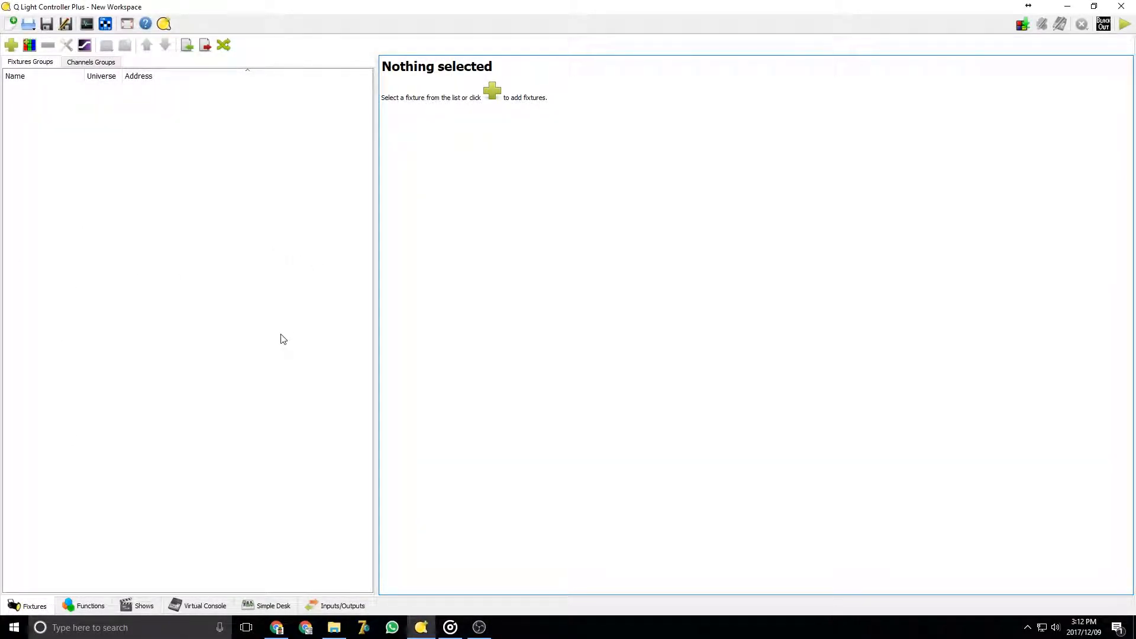
Open the workspace file Reddam House Main Showfile.qxw from the QLC+ documents folder
click(27, 24)
click(151, 170)
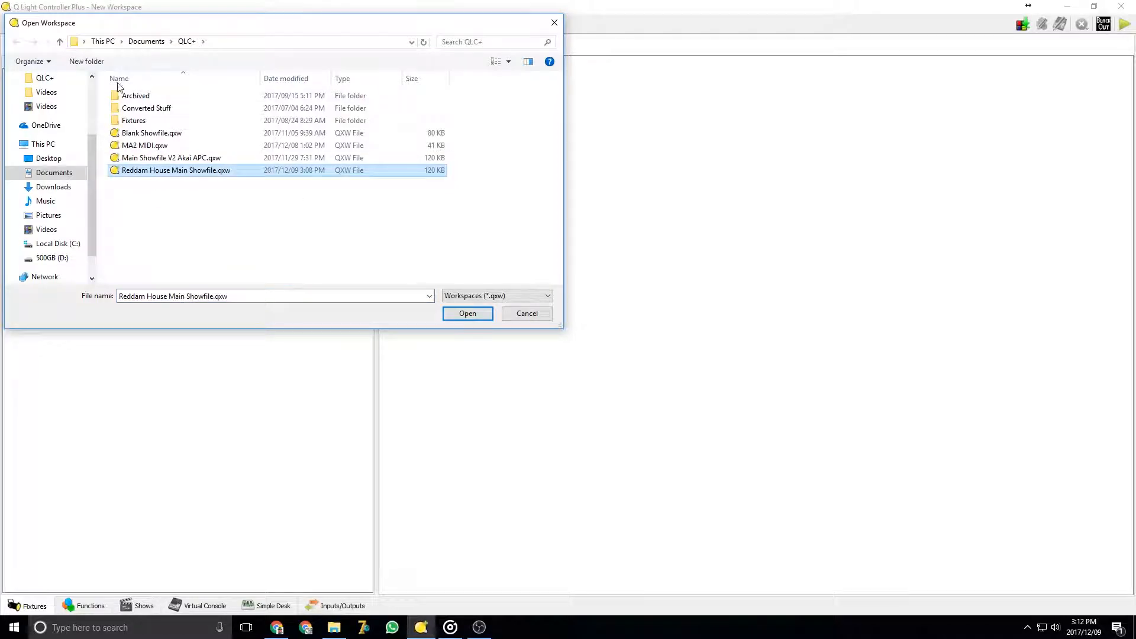
click(477, 314)
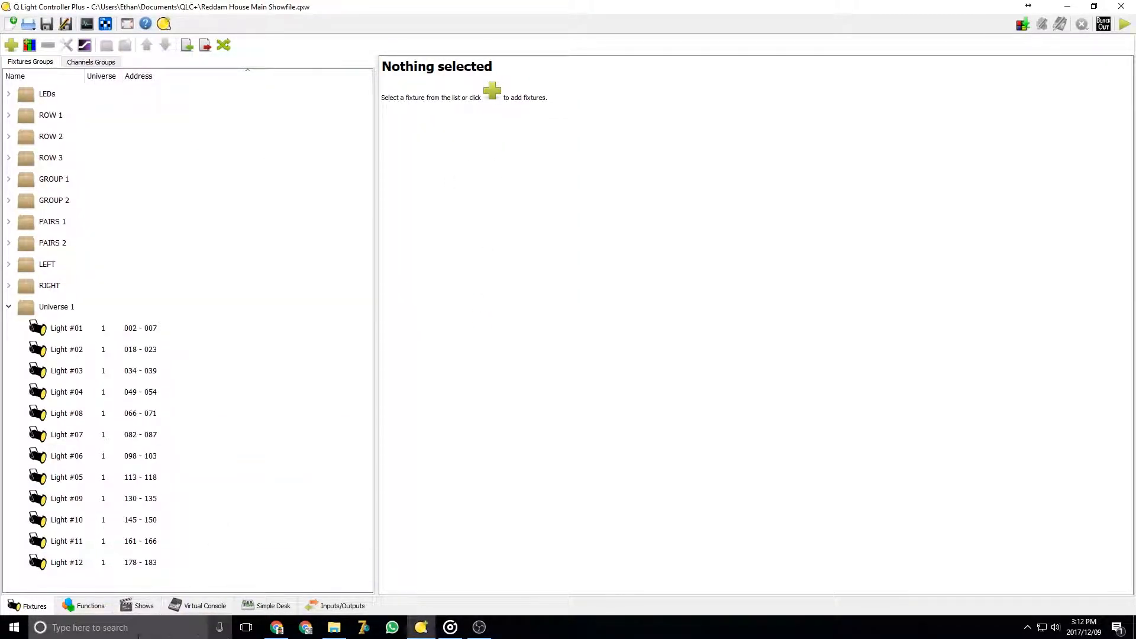
Open the virtual console in operate mode and try out the colour combos and colour faders
click(199, 610)
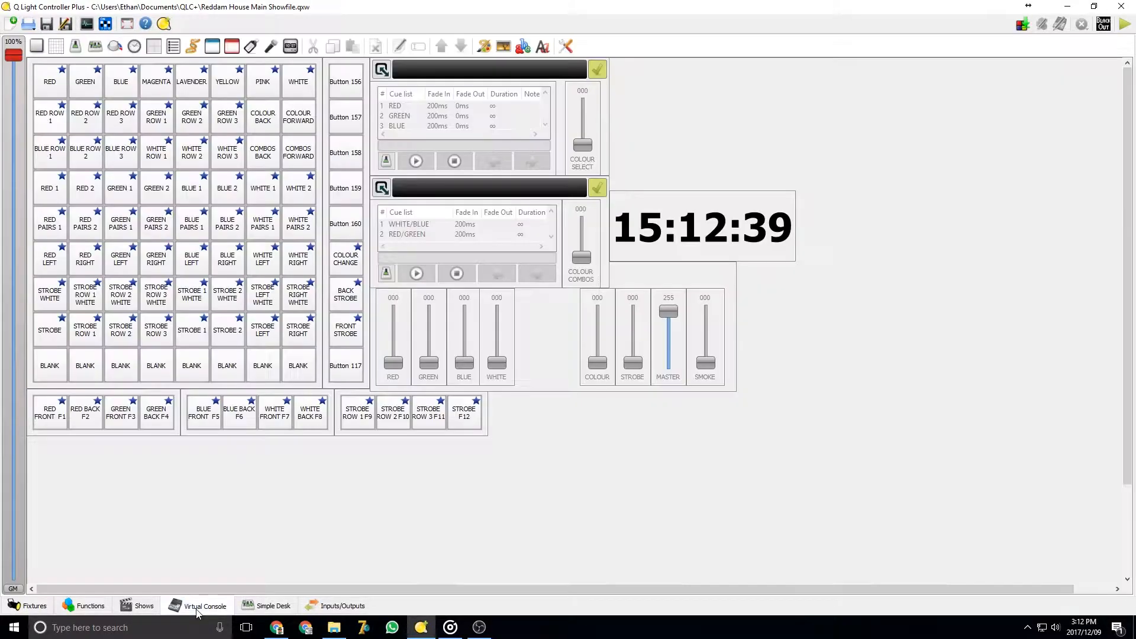
click(1127, 29)
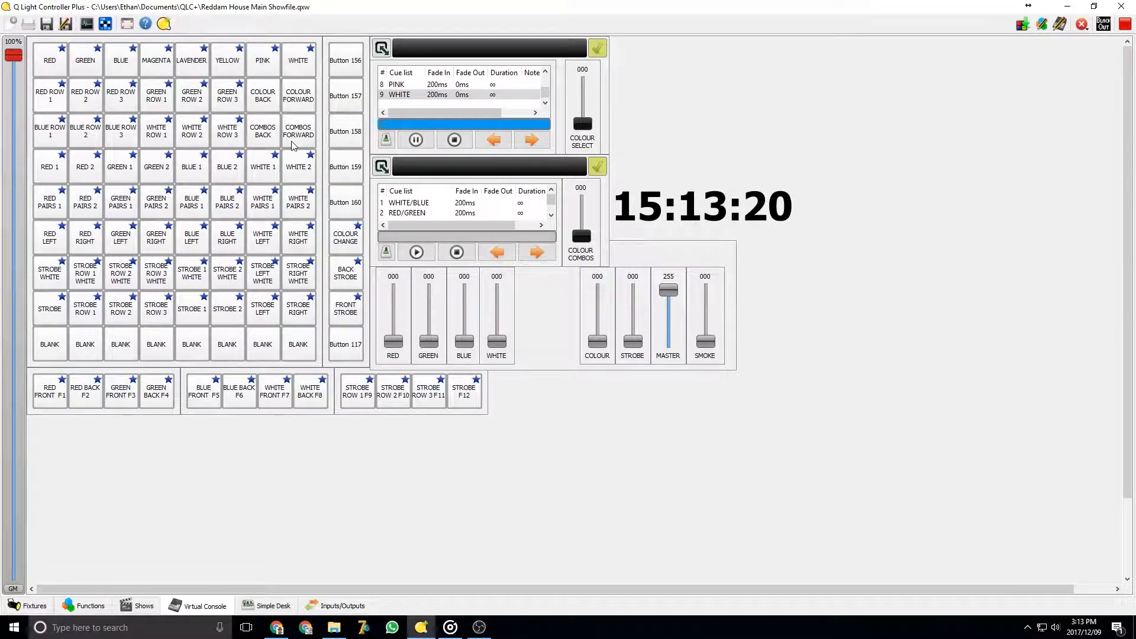
drag(582, 236, 584, 264)
drag(597, 341, 597, 290)
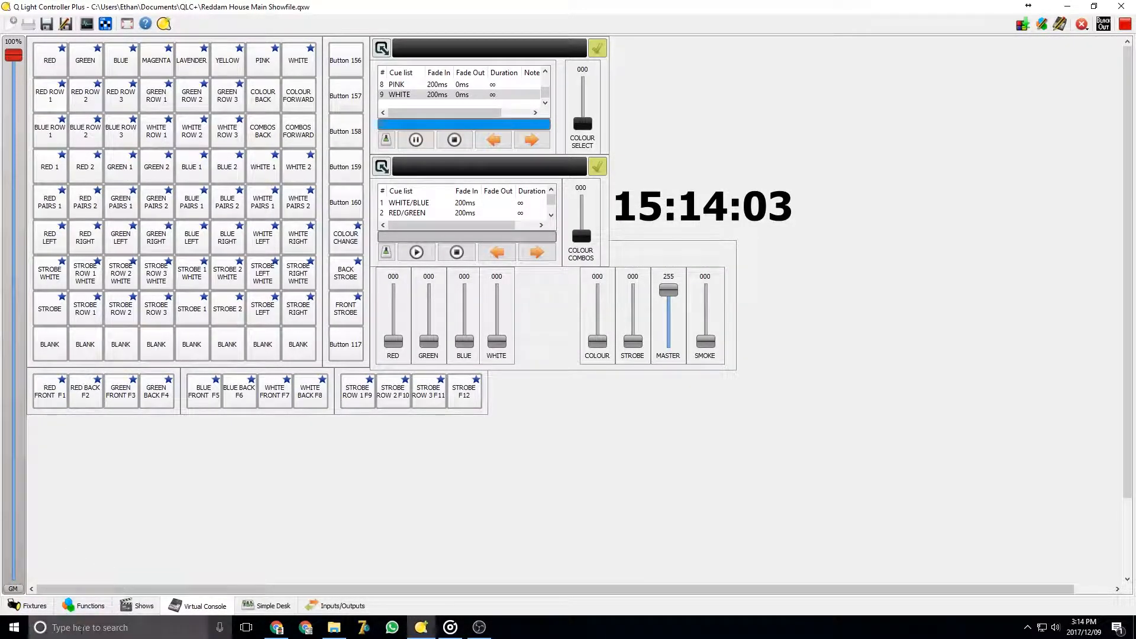
Create a new scene under the Scene functions and name it Tutorial
click(80, 608)
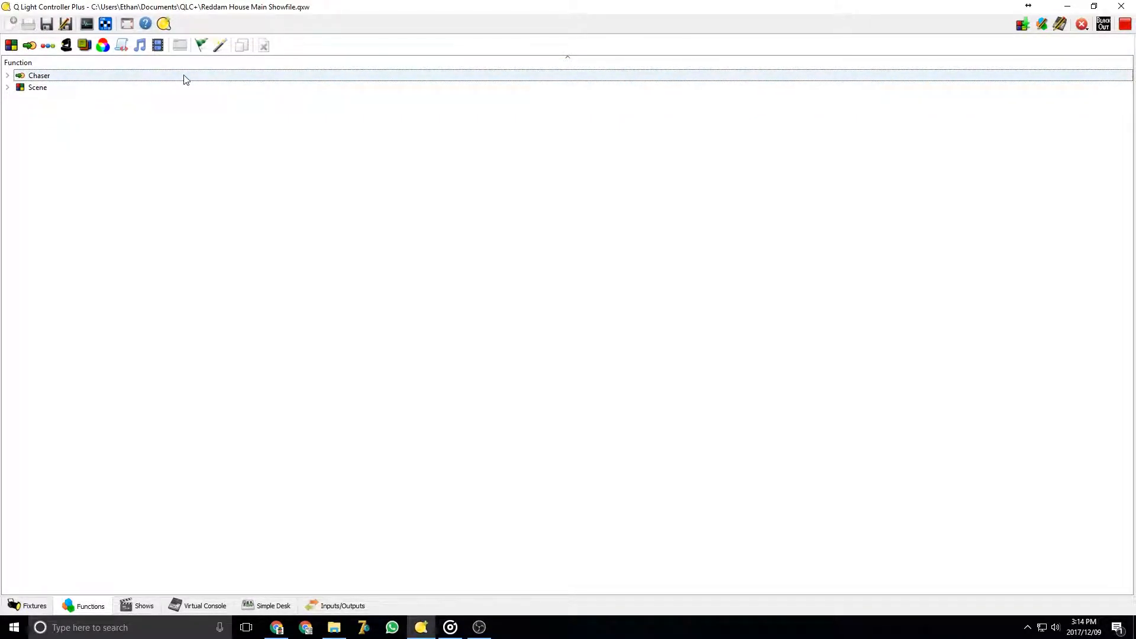
click(8, 88)
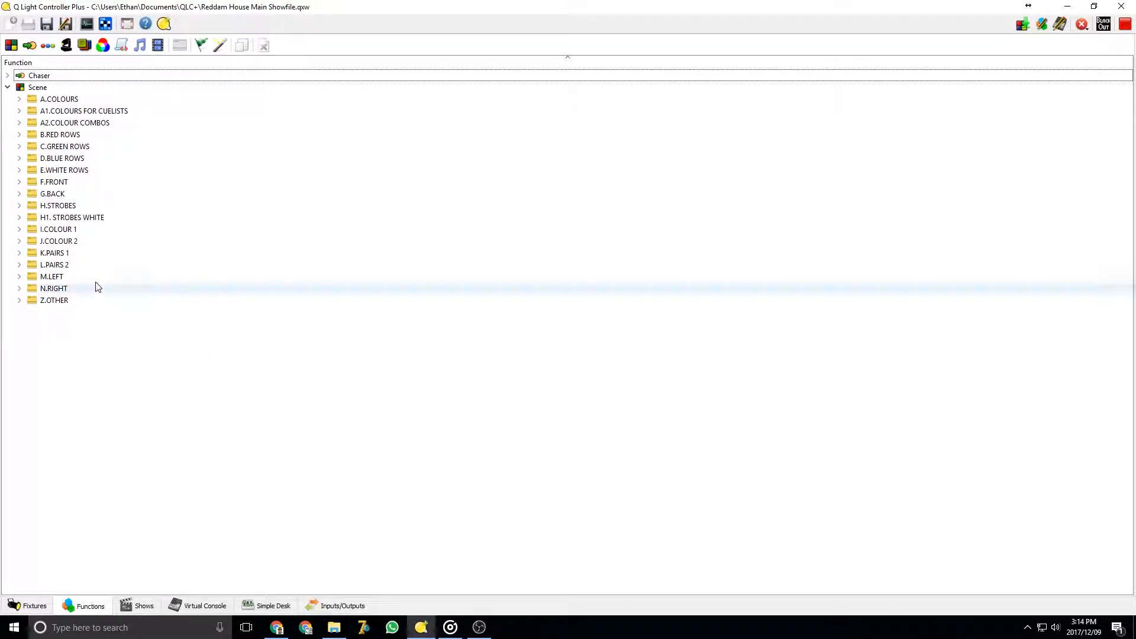
click(15, 48)
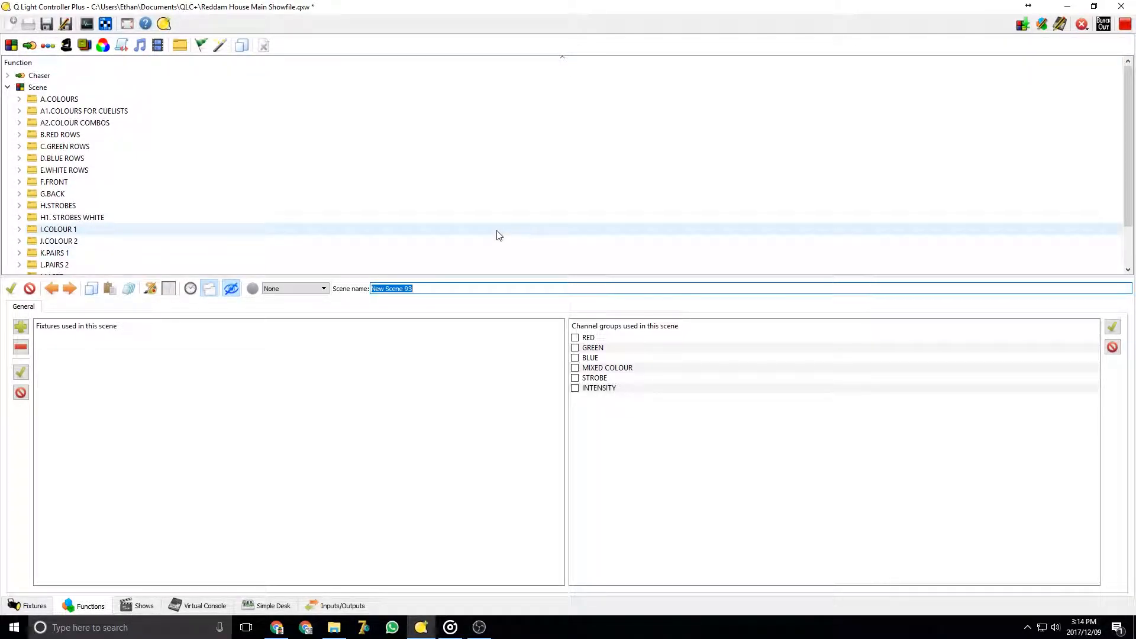
text(Tutorial)
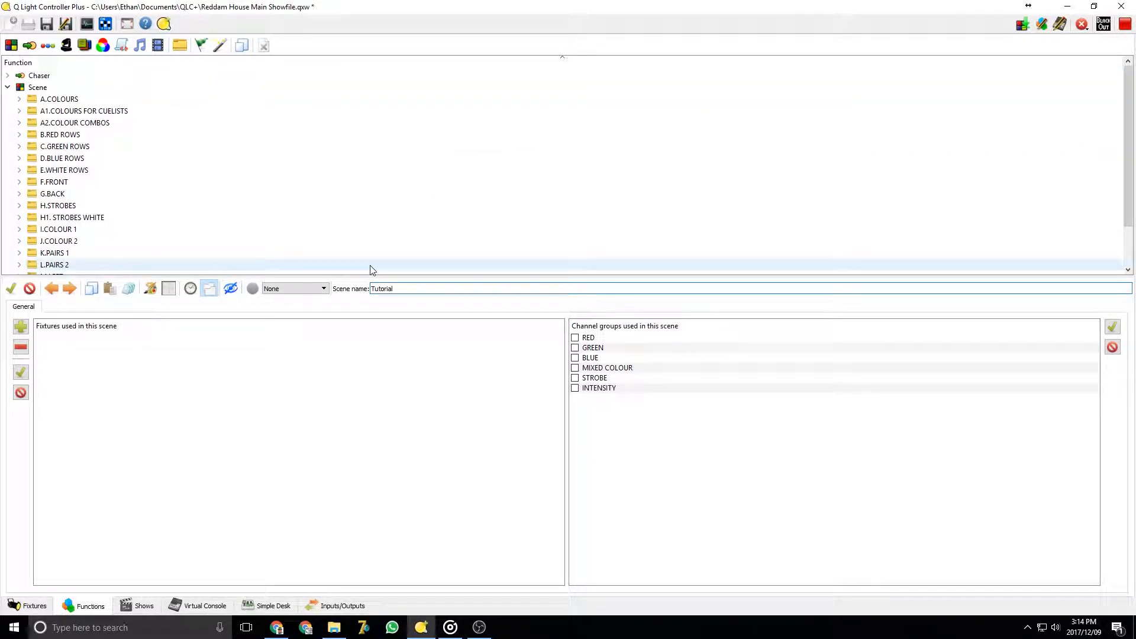
Add all twelve fixtures, Light #01 to Light #12 of Universe 1, to the Tutorial scene
click(16, 330)
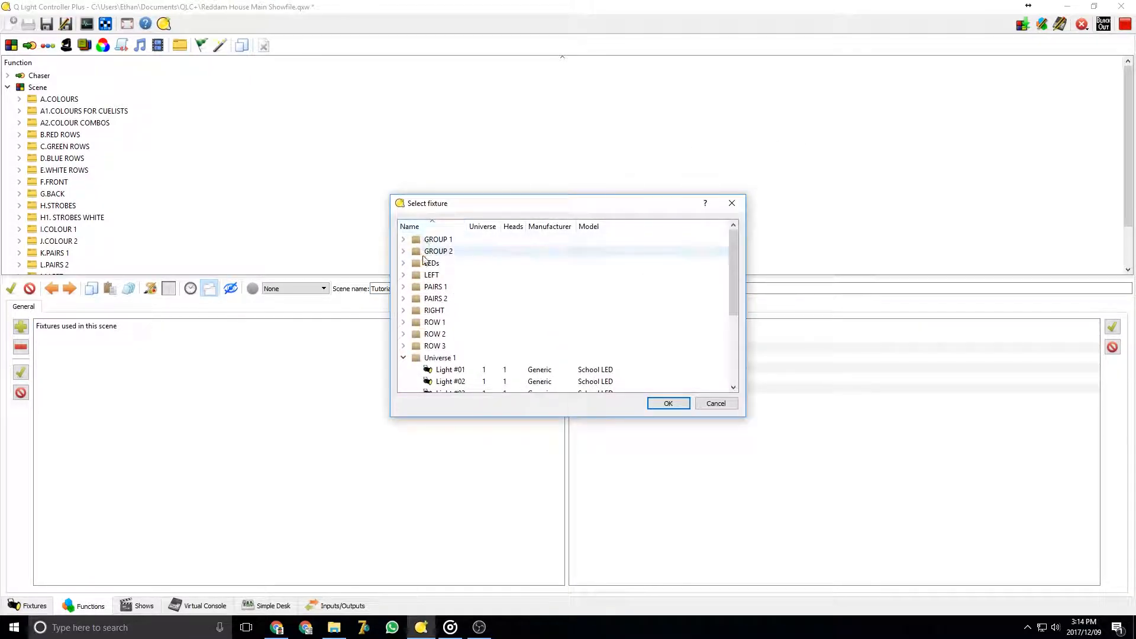
scroll(438, 331, down, 2)
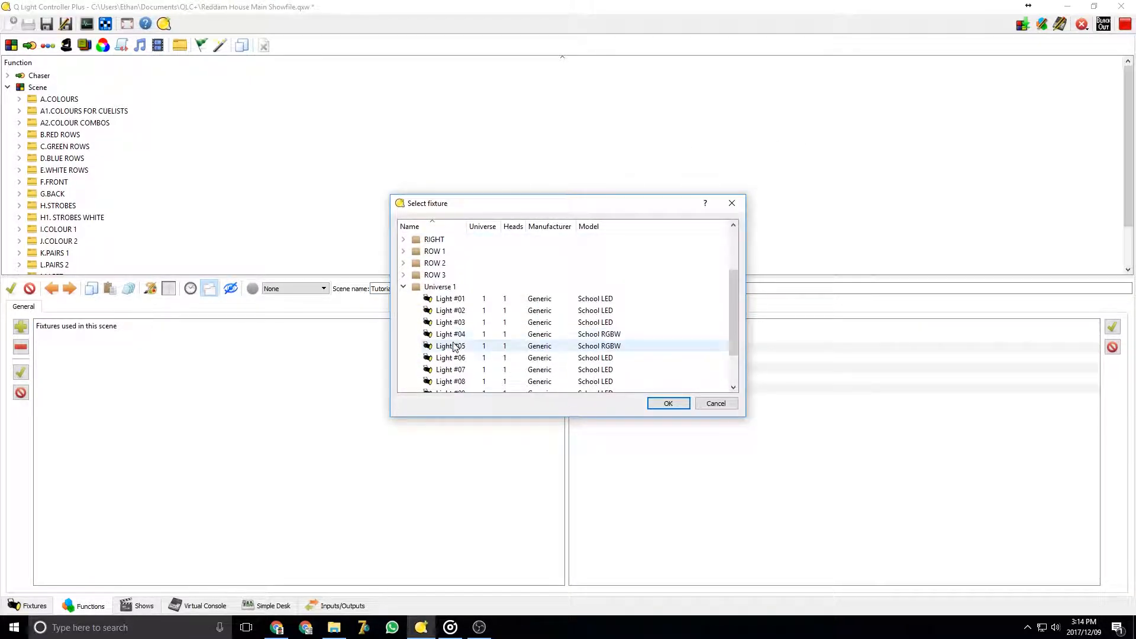
scroll(451, 338, up, 2)
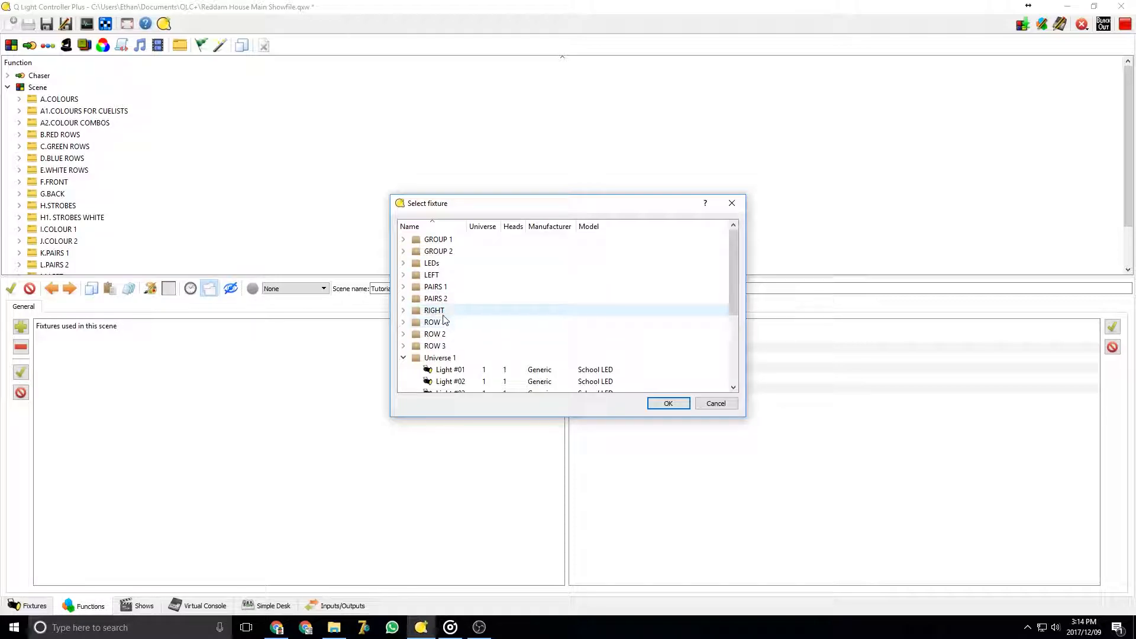
scroll(474, 352, down, 4)
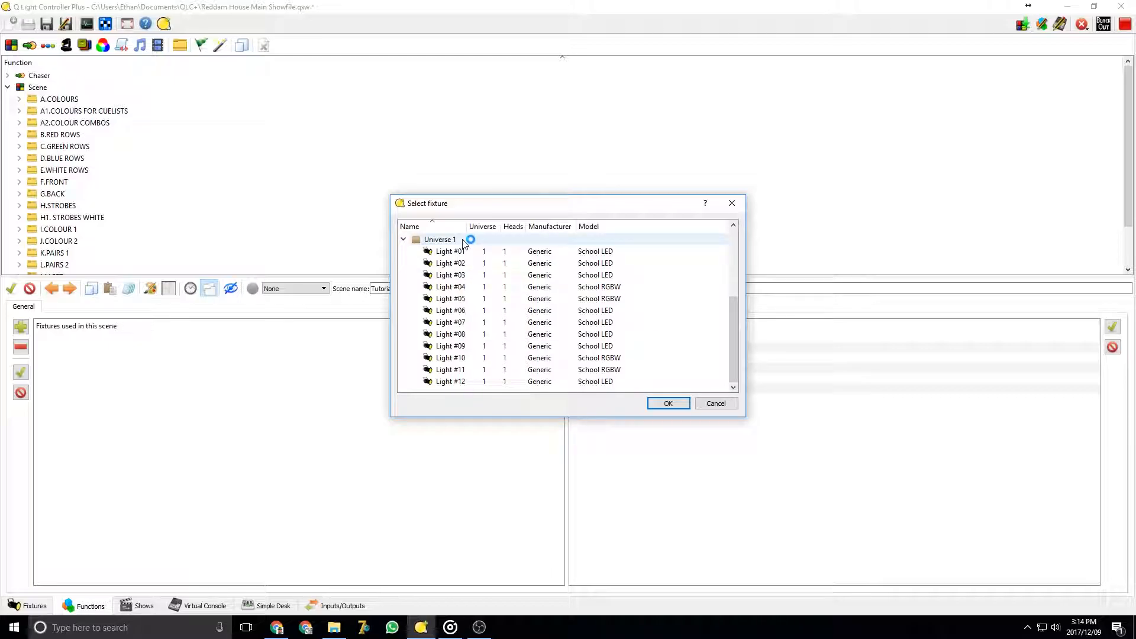
click(457, 254)
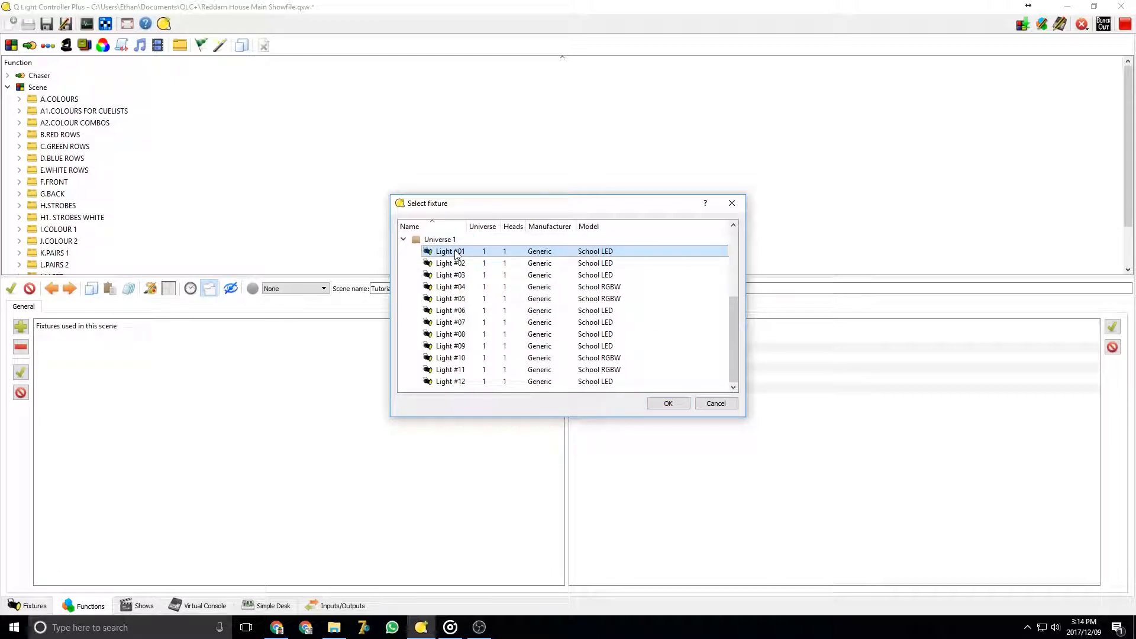
shift+click(461, 383)
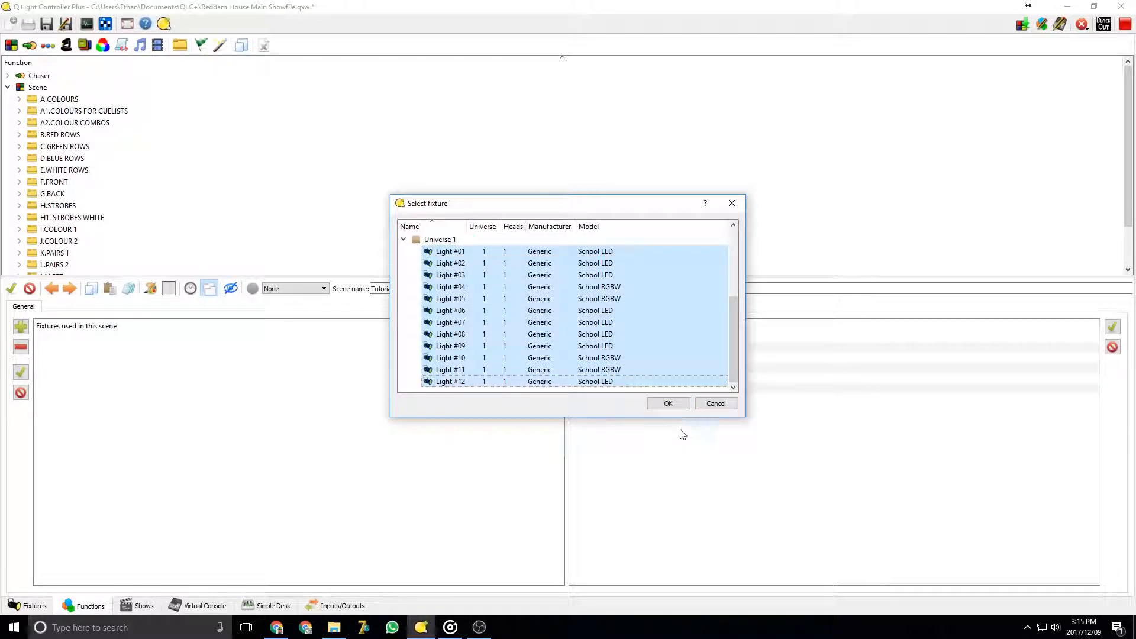
click(668, 404)
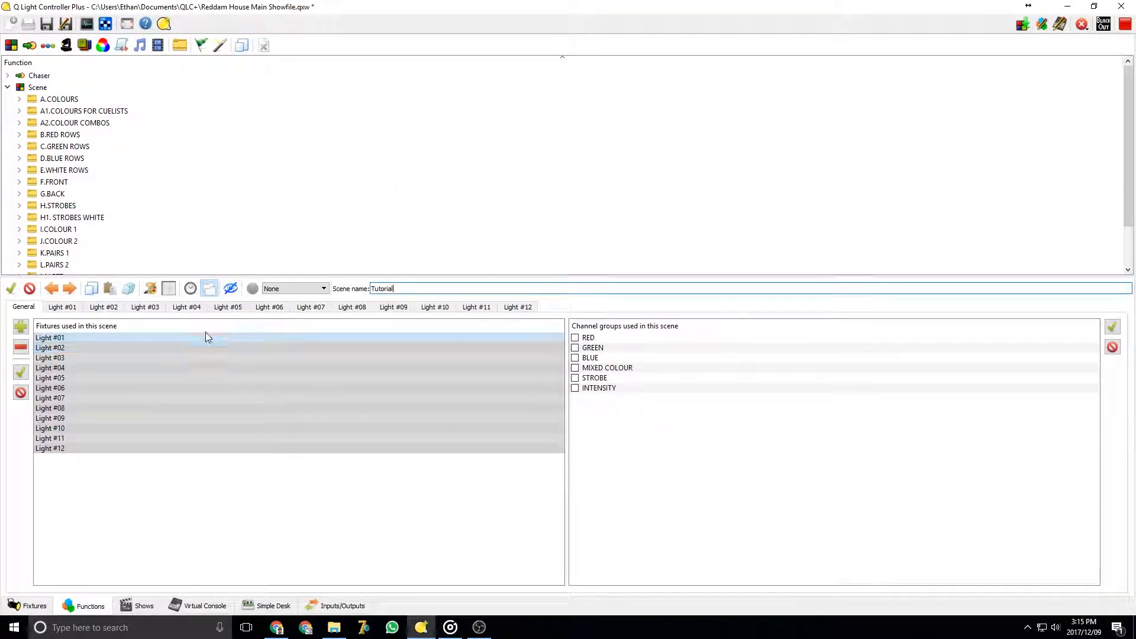
Browse the scene's individual fixture tabs and return to the general settings
click(204, 290)
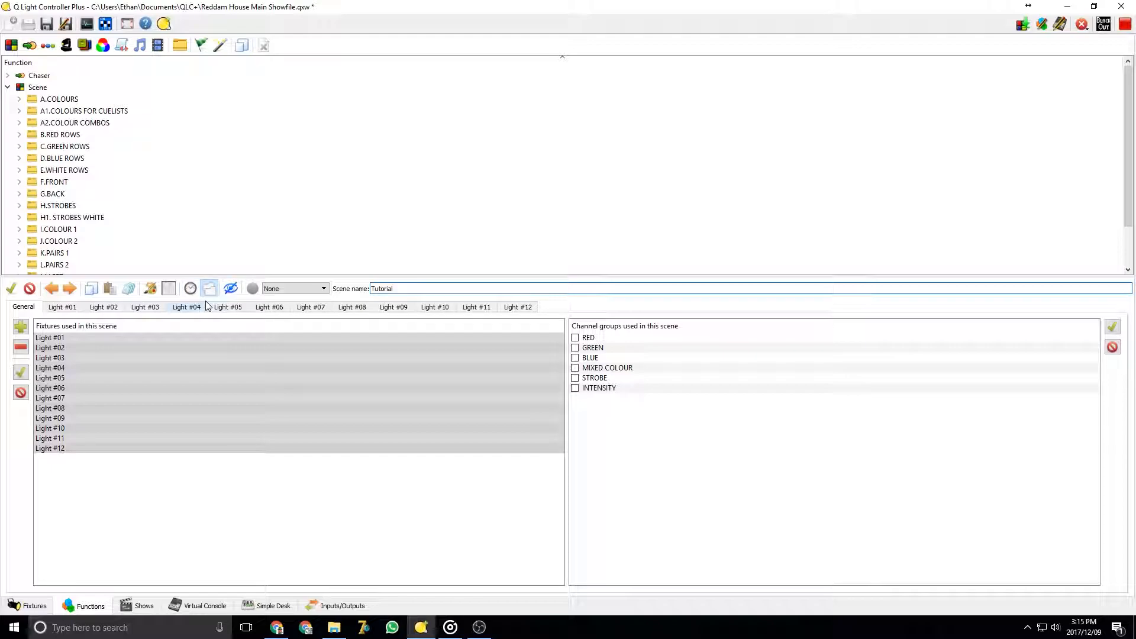
click(63, 306)
click(103, 308)
click(145, 307)
click(190, 309)
click(152, 309)
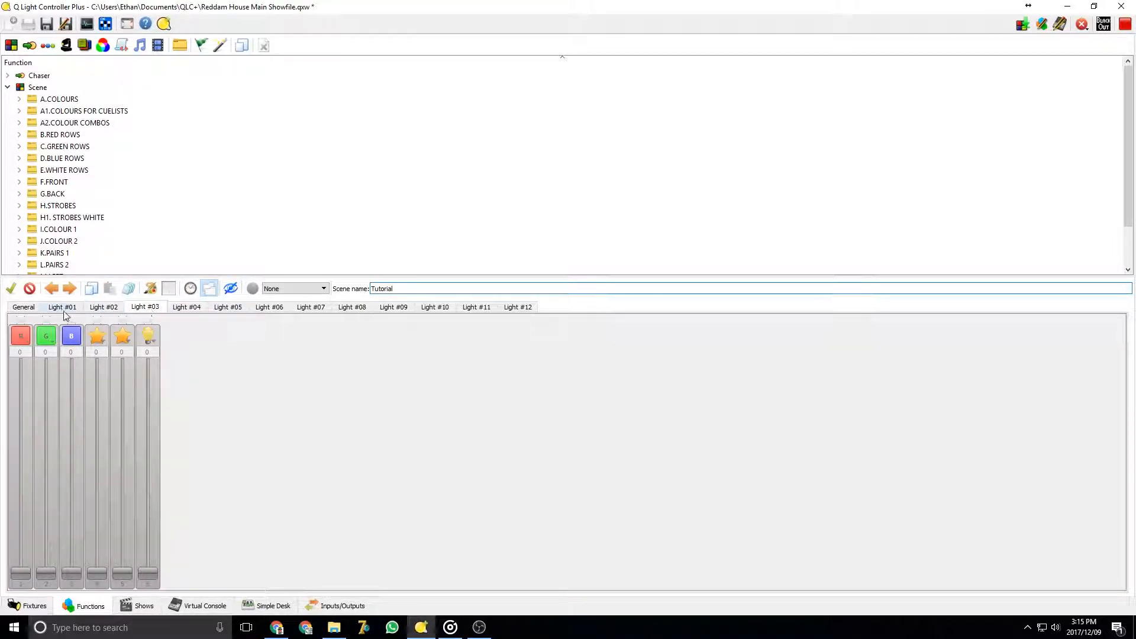
click(23, 307)
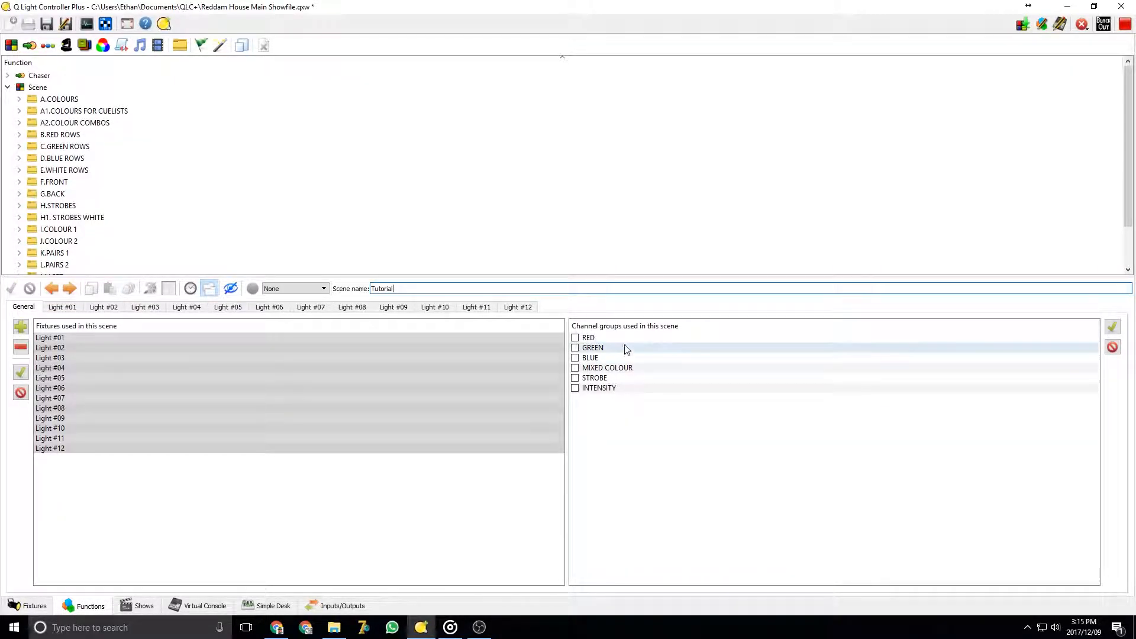
Enable the GREEN, BLUE and RED channel groups for the scene
click(576, 348)
click(576, 358)
click(575, 337)
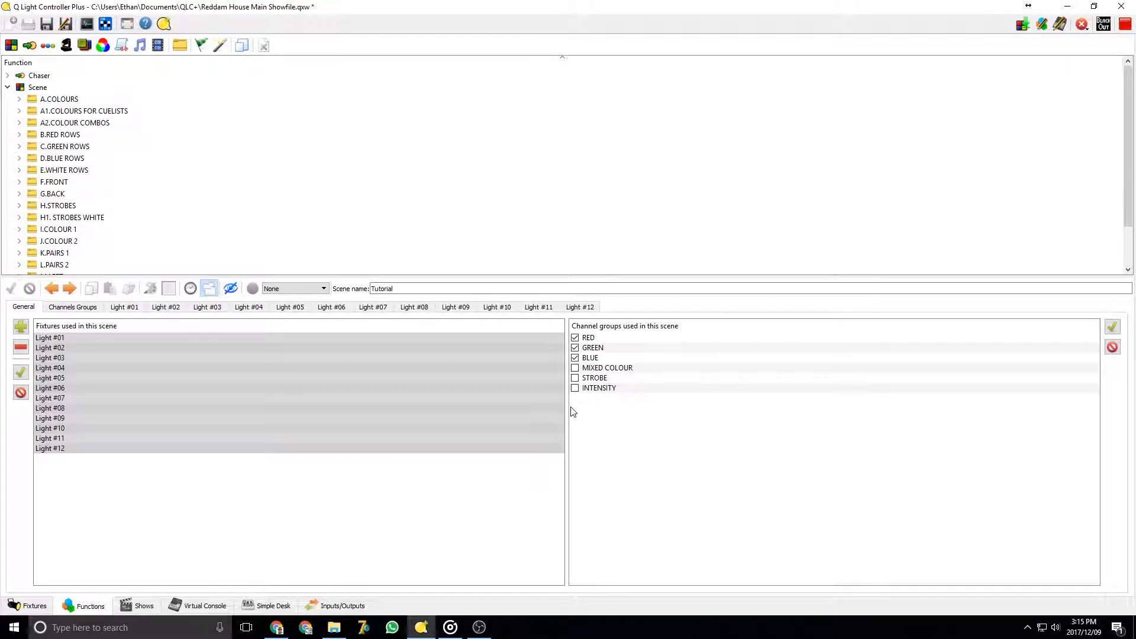
Set the GREEN channel group to full 255 for all fixtures in the scene
click(204, 604)
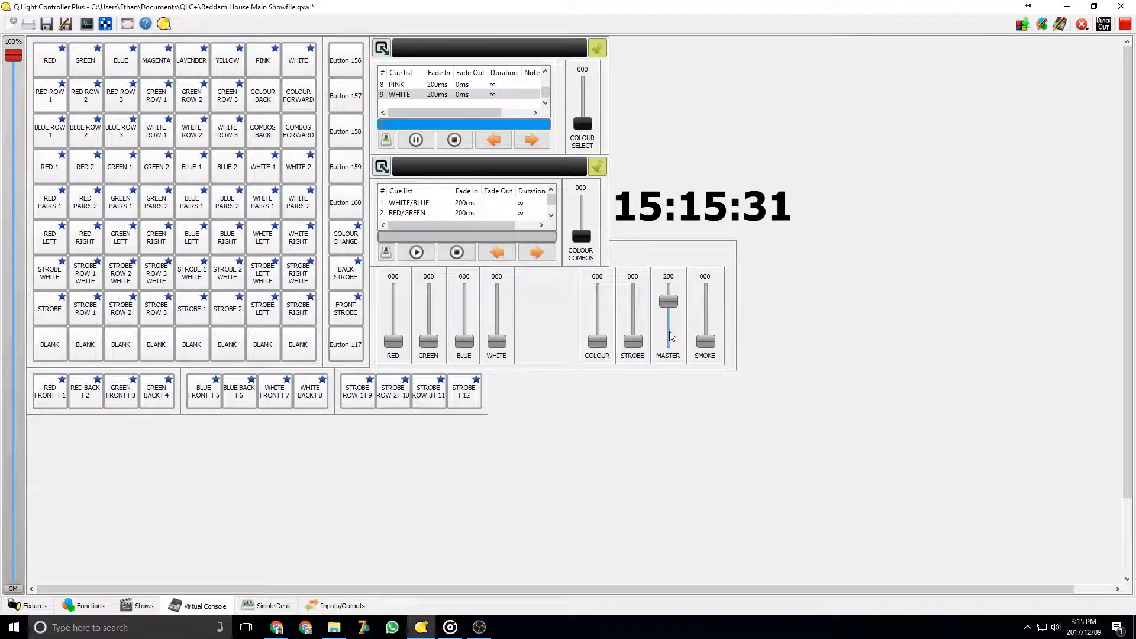
click(88, 606)
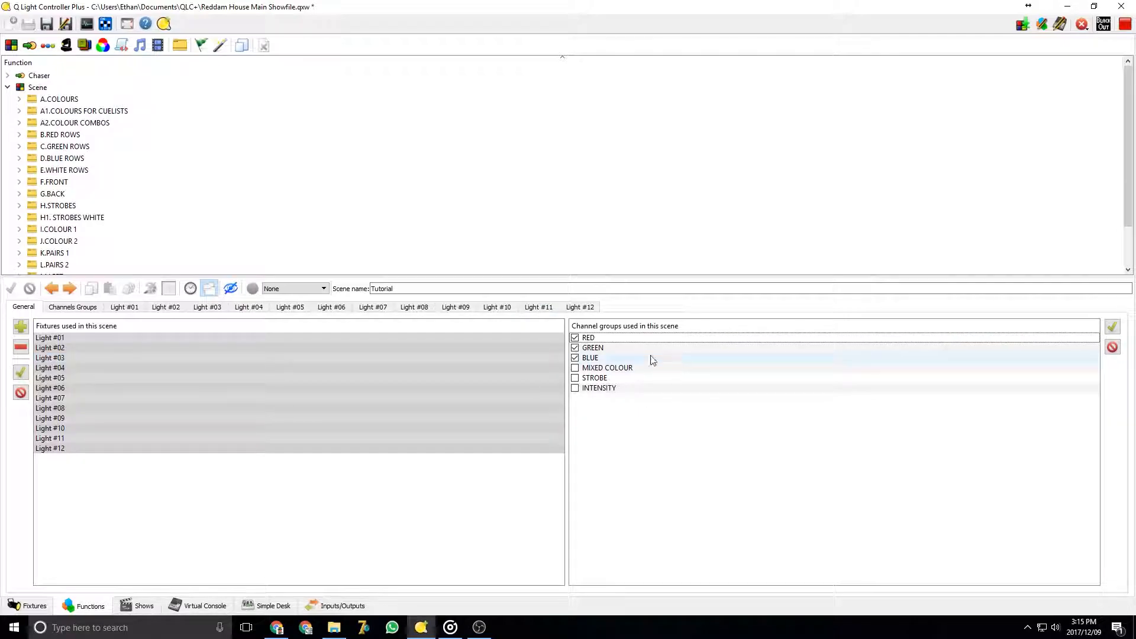
click(82, 307)
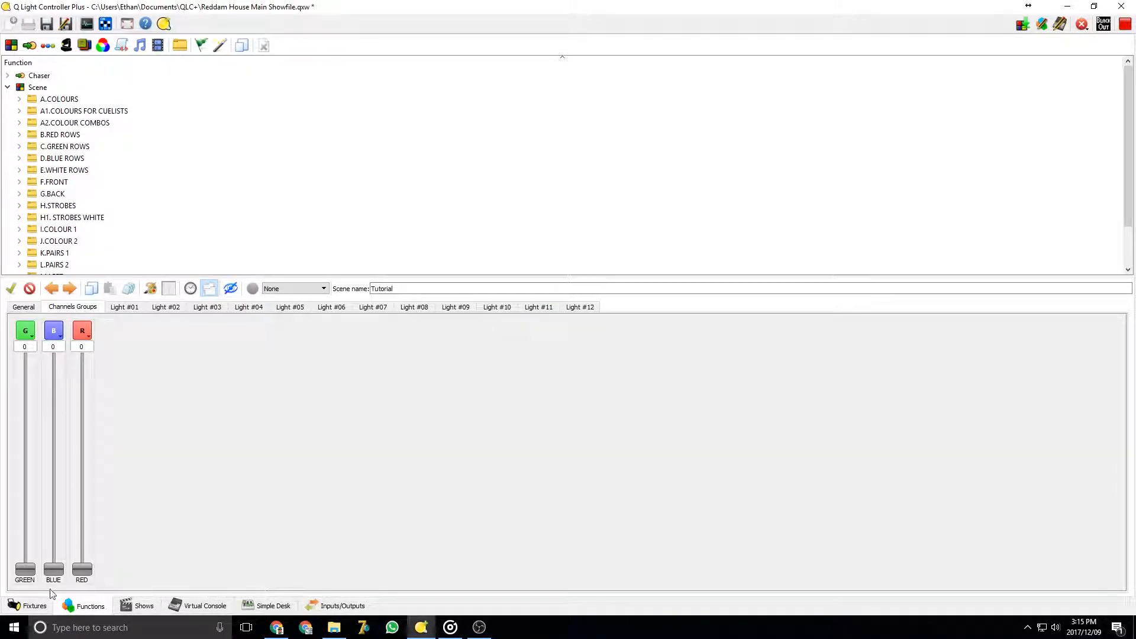
drag(25, 569, 25, 355)
Inspect the fixture tabs for Light #01 through Light #04
click(127, 309)
click(168, 308)
click(207, 308)
click(249, 308)
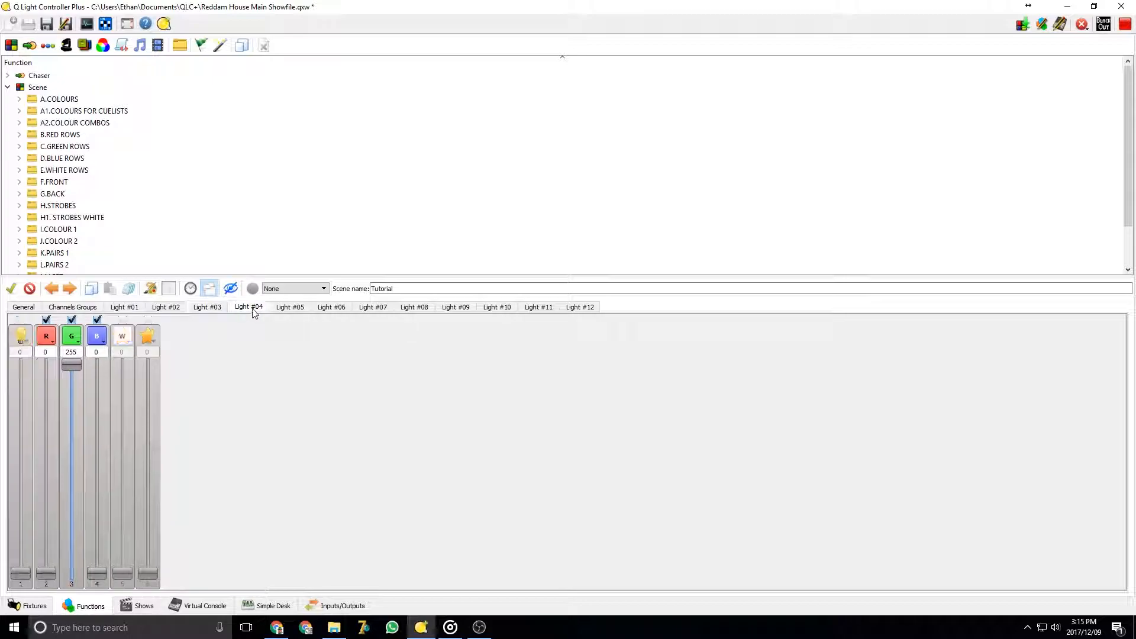
Try raising the RED channel group to full across all fixtures
click(74, 307)
drag(89, 570, 156, 260)
click(203, 309)
click(288, 309)
click(375, 309)
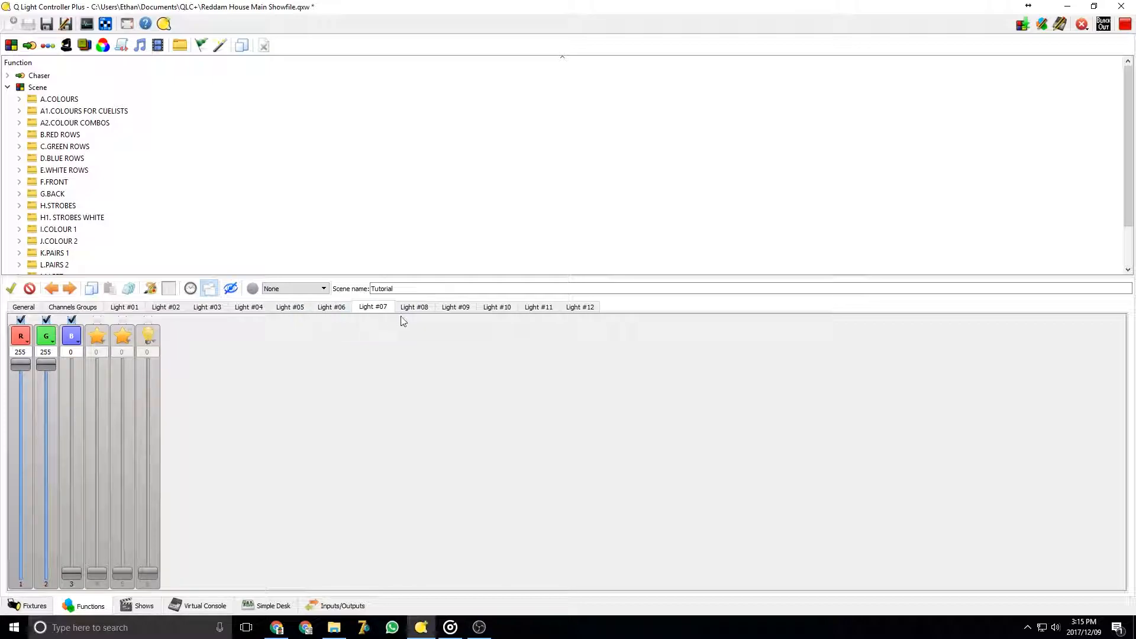
click(74, 309)
drag(83, 381, 83, 573)
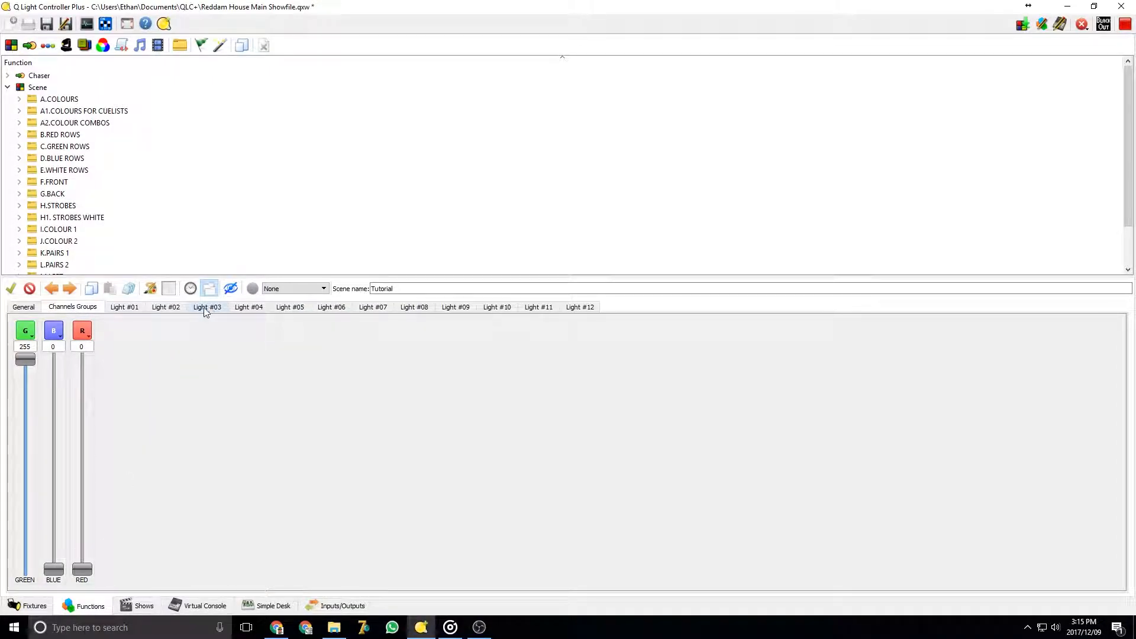
Set Light #01's blue channel to 144 and its red channel to 203
click(204, 310)
click(249, 308)
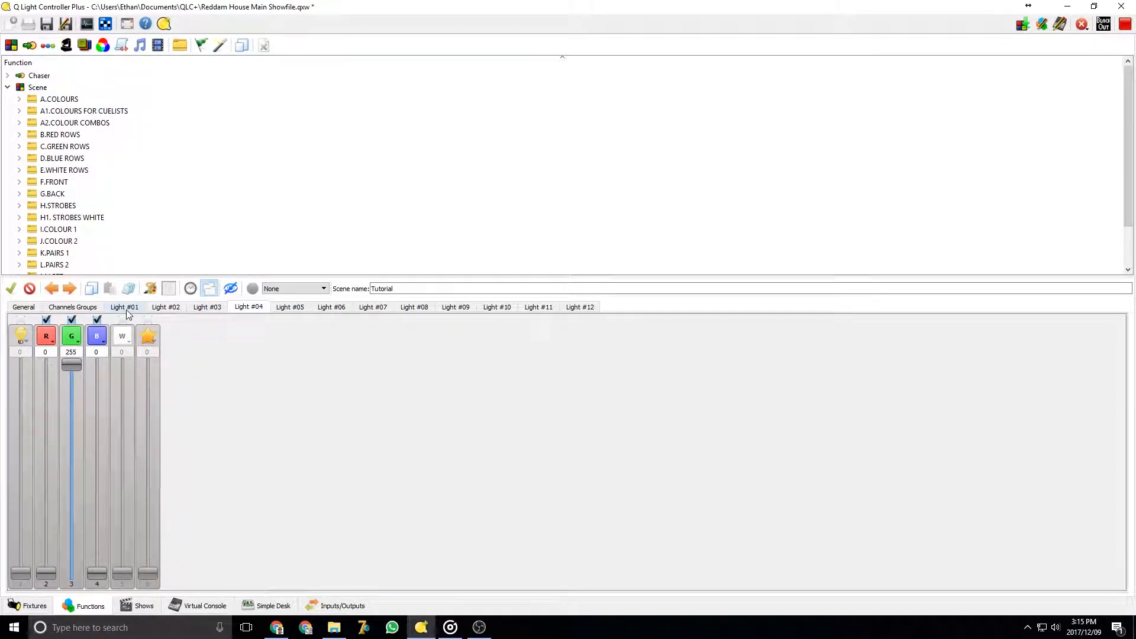
click(129, 309)
drag(73, 573, 86, 461)
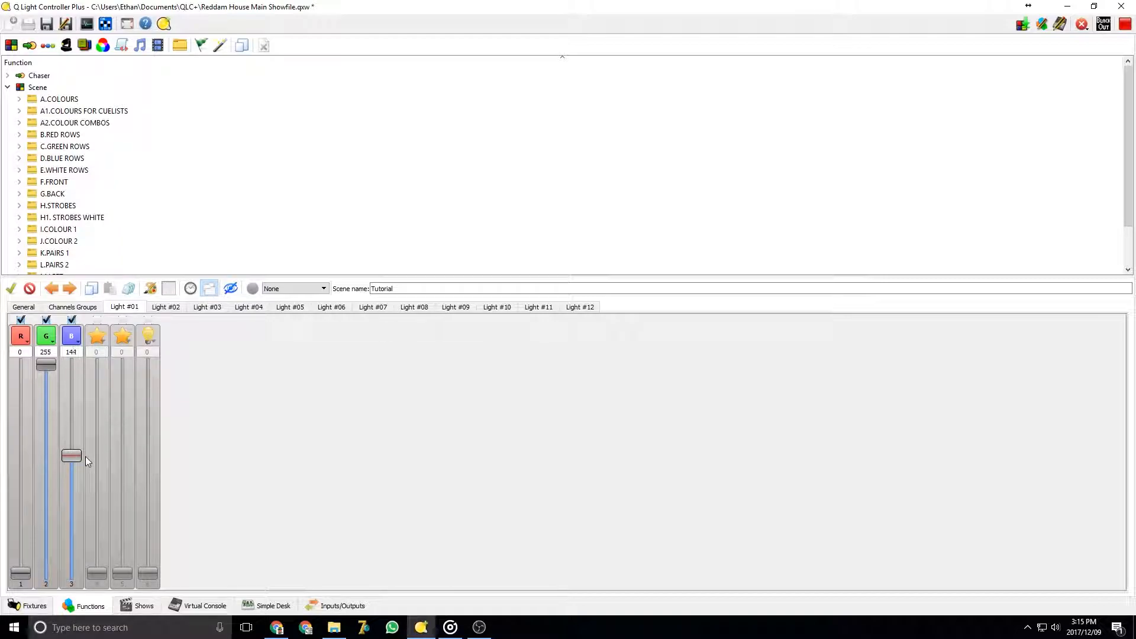
drag(21, 572, 40, 481)
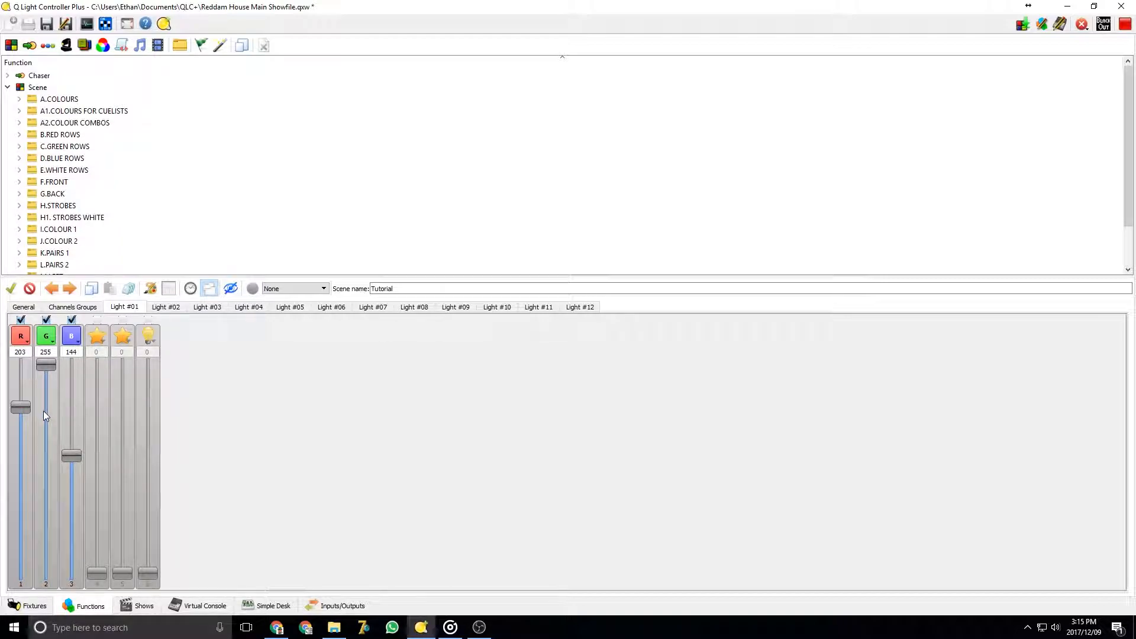
Copy Light #01's current values and paste them onto Light #04
click(92, 289)
click(167, 308)
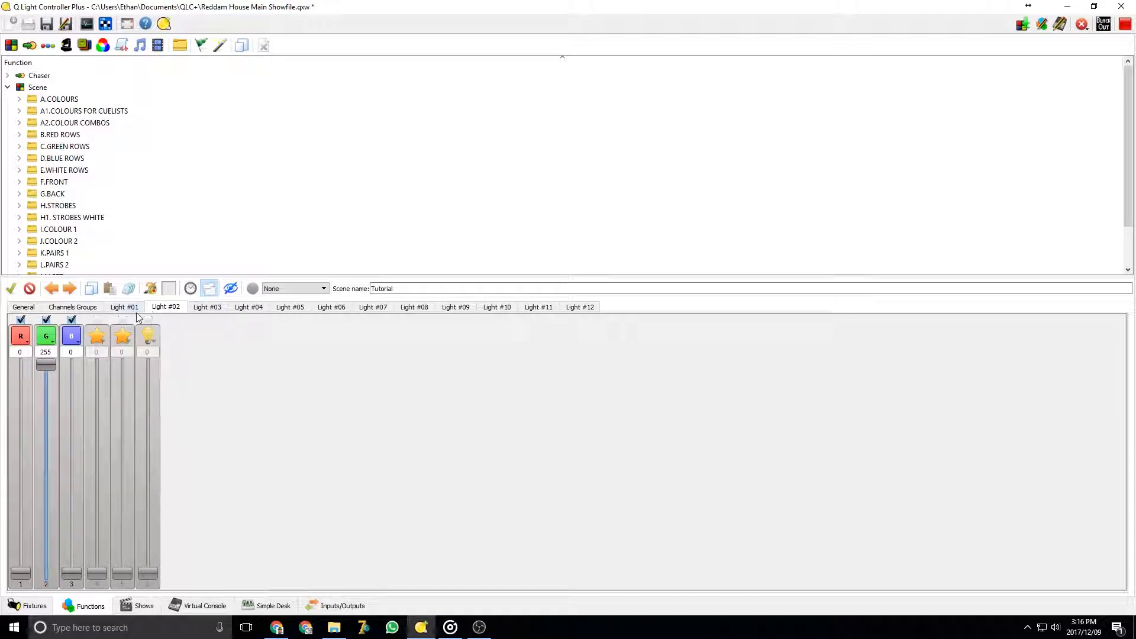
click(235, 309)
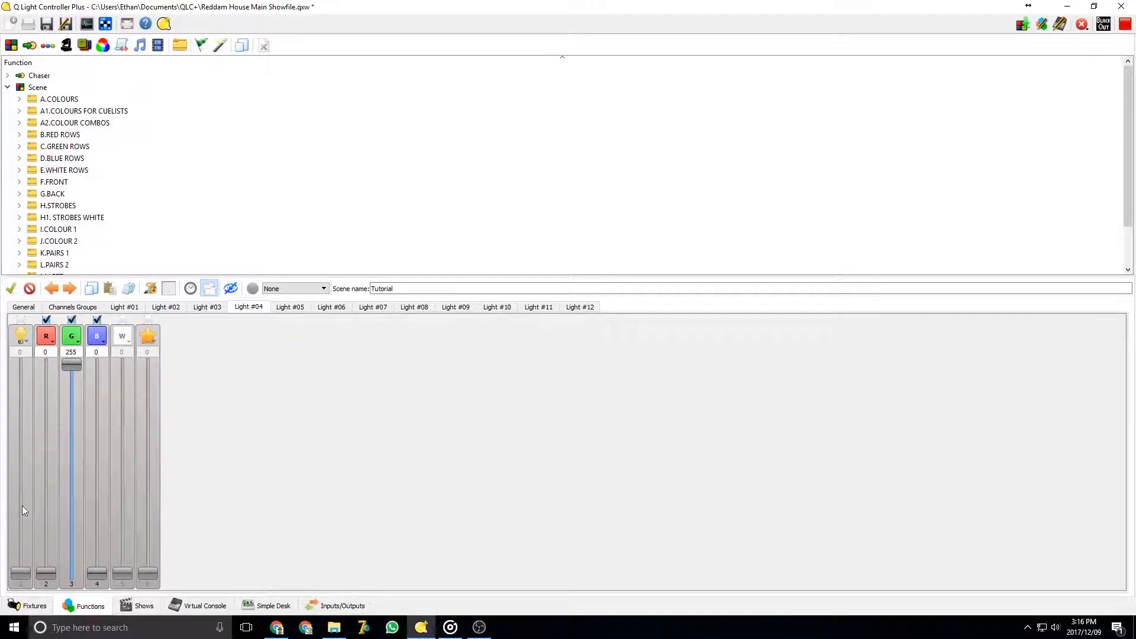
click(109, 290)
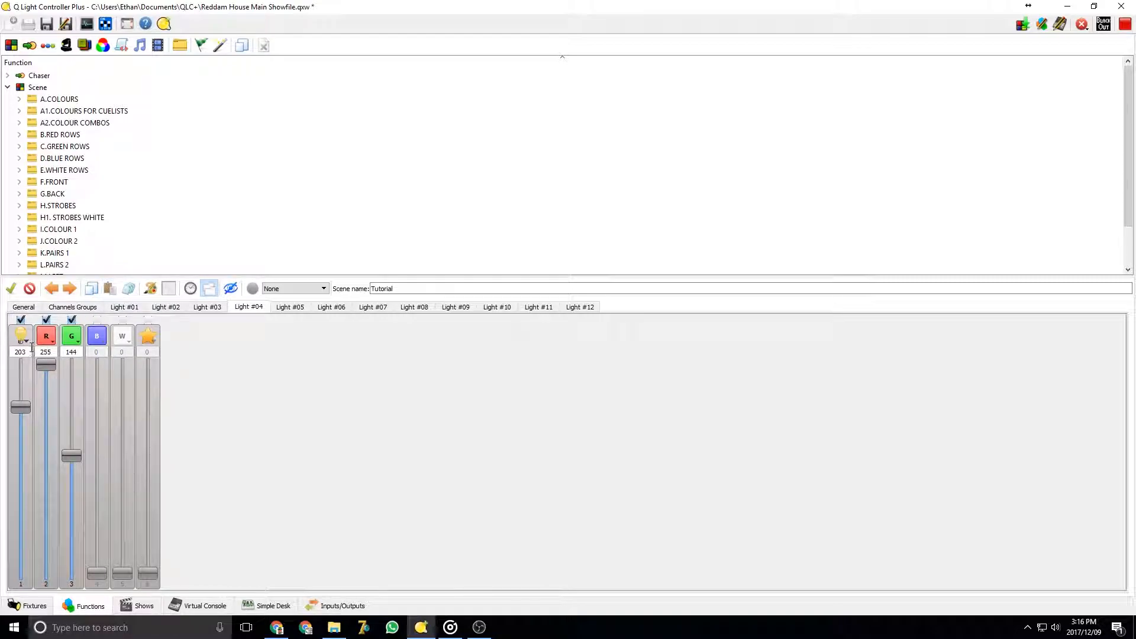
Lower Light #04's first channel to 0 in the Tutorial scene
drag(23, 442, 21, 577)
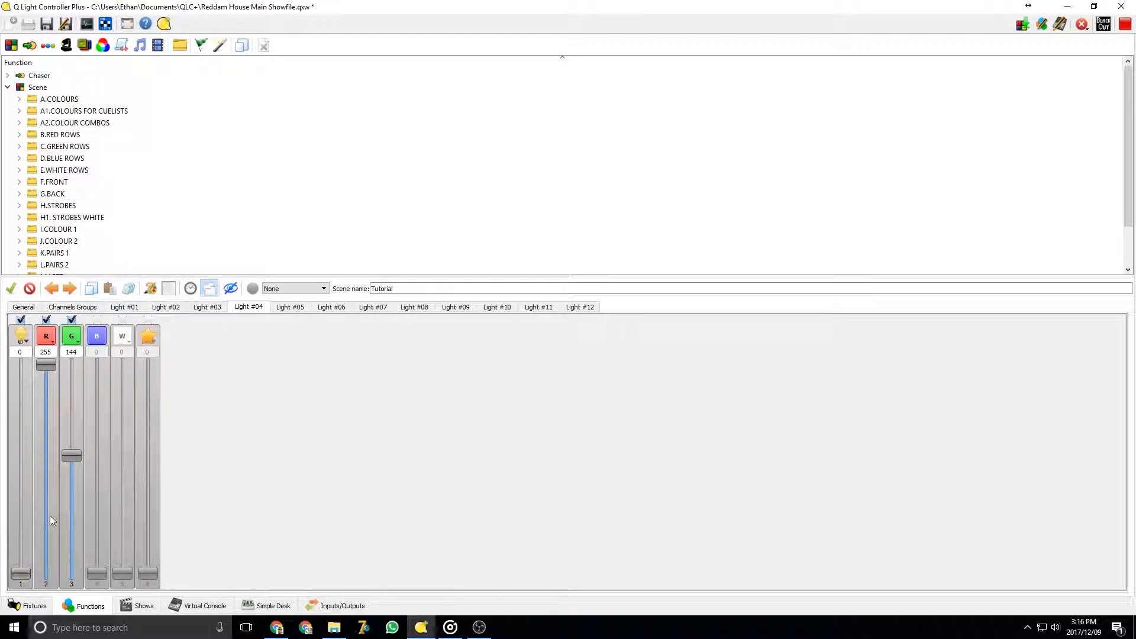
click(21, 320)
Review the Tutorial scene's channel groups and the fixture tabs, then close the scene editor
click(70, 307)
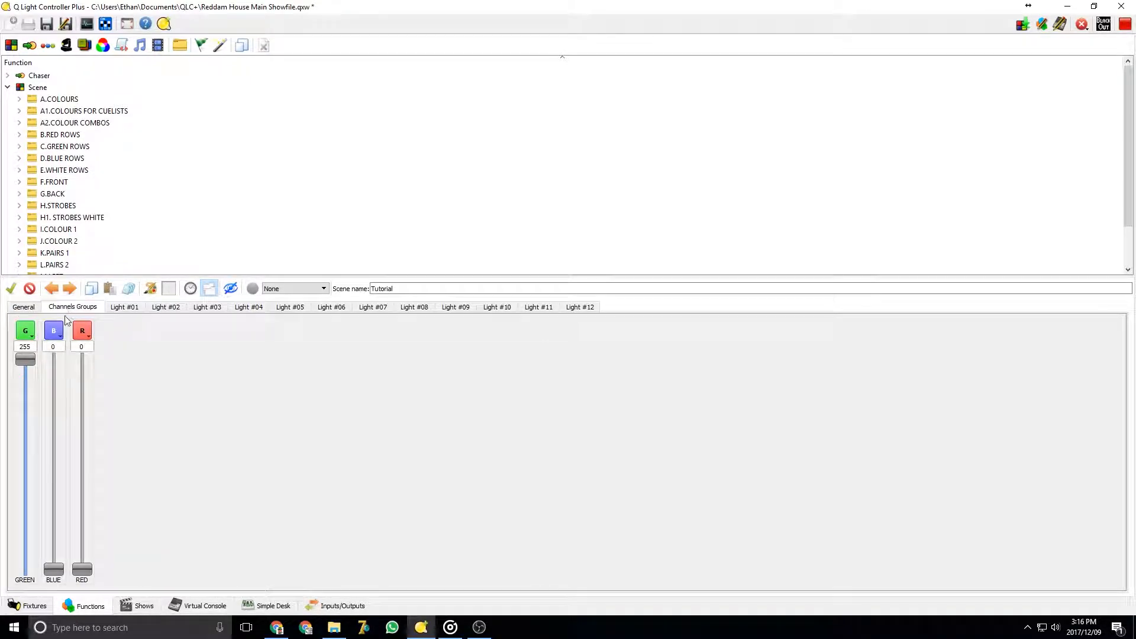
click(123, 308)
click(159, 307)
click(205, 308)
click(315, 310)
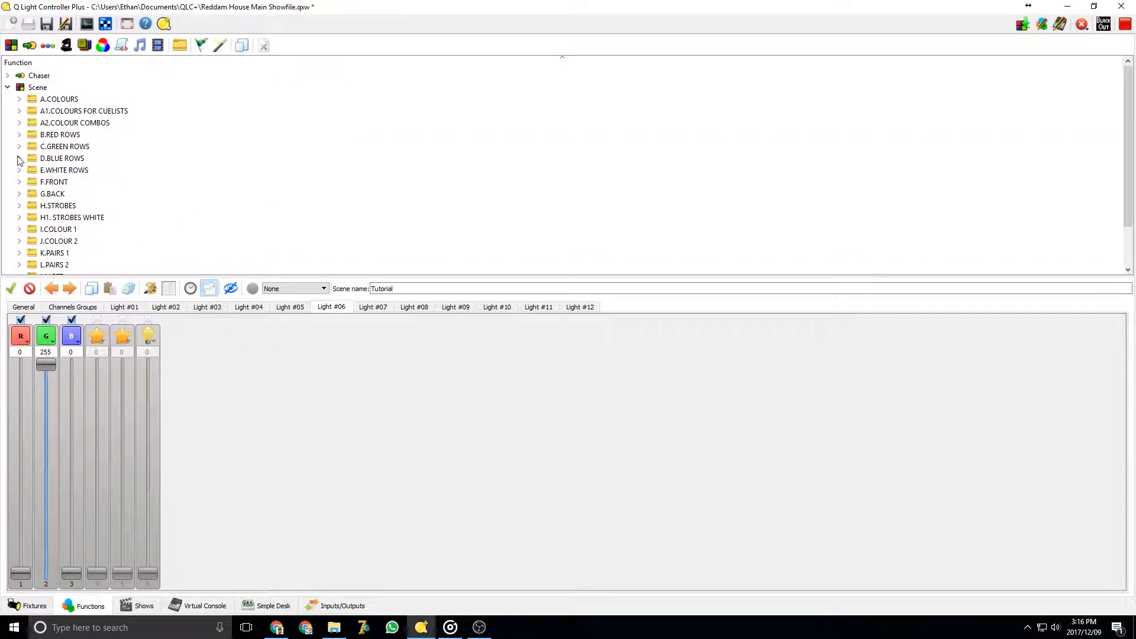
scroll(53, 178, down, 2)
scroll(50, 186, up, 1)
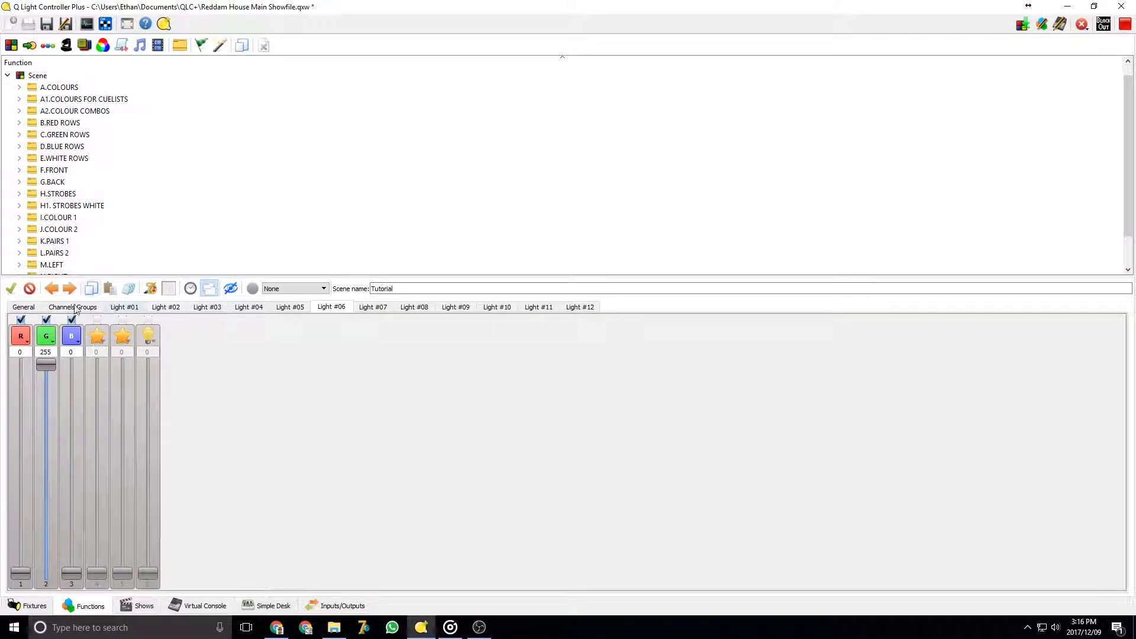
click(24, 307)
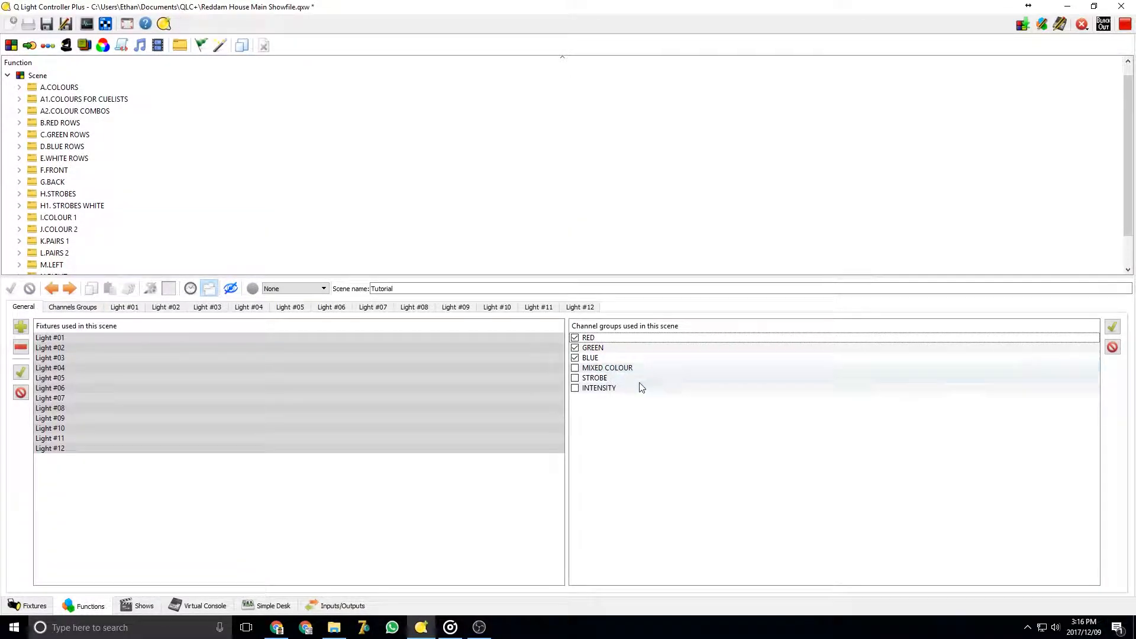
click(12, 78)
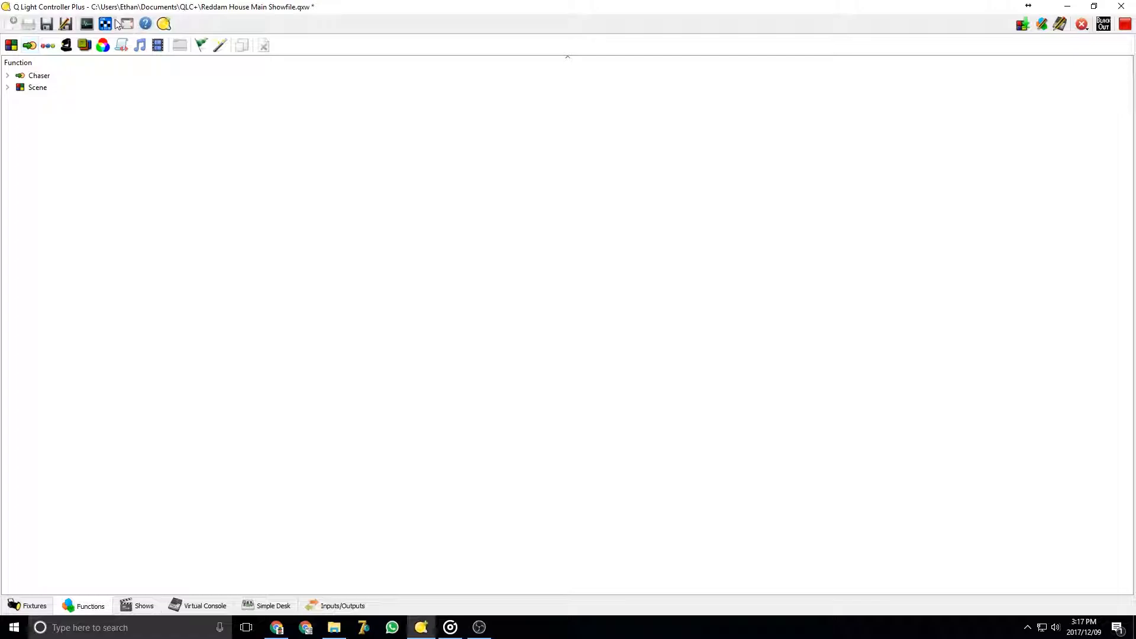
Create a new chaser named Tutorial
click(29, 46)
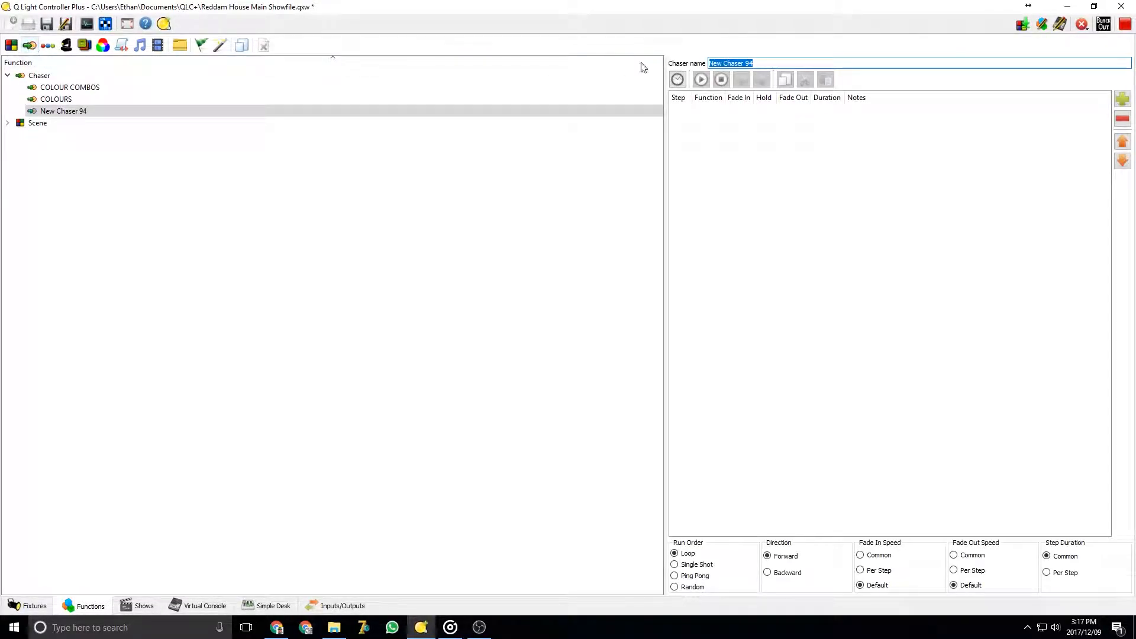
text(Tut)
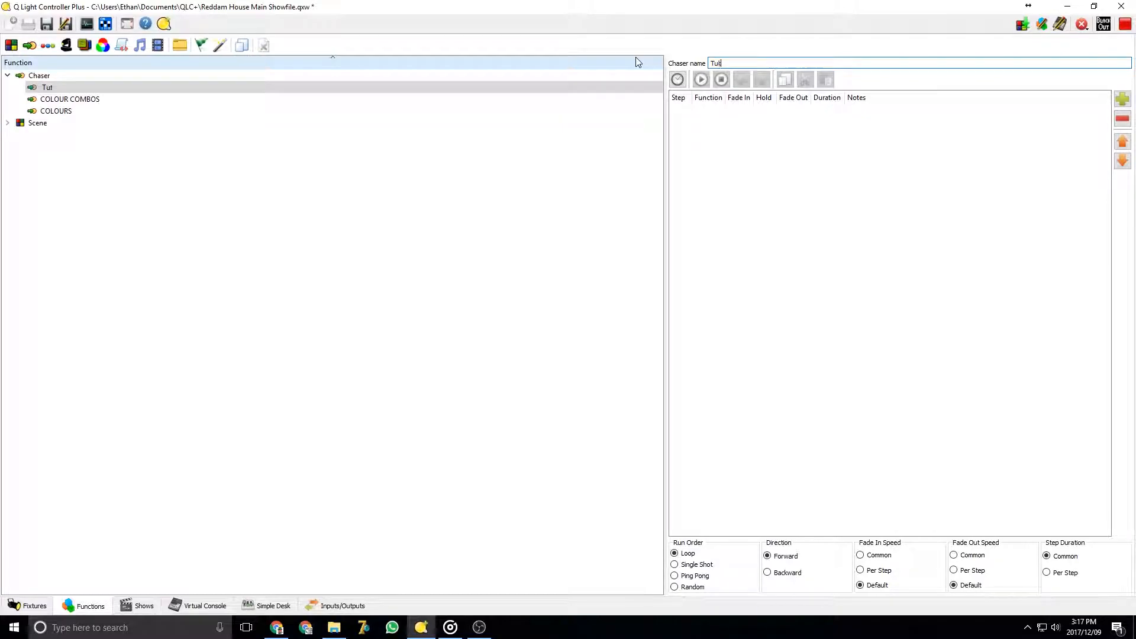
text(orial)
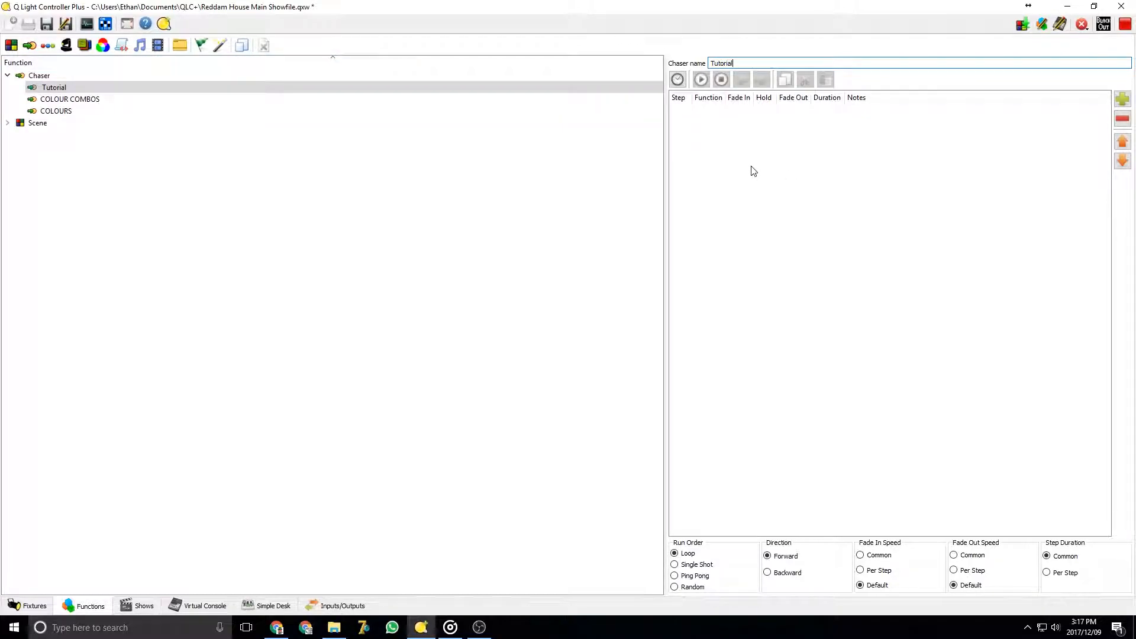
Set the chaser's fade in and fade out speeds to per step and make the common hold infinite
click(753, 271)
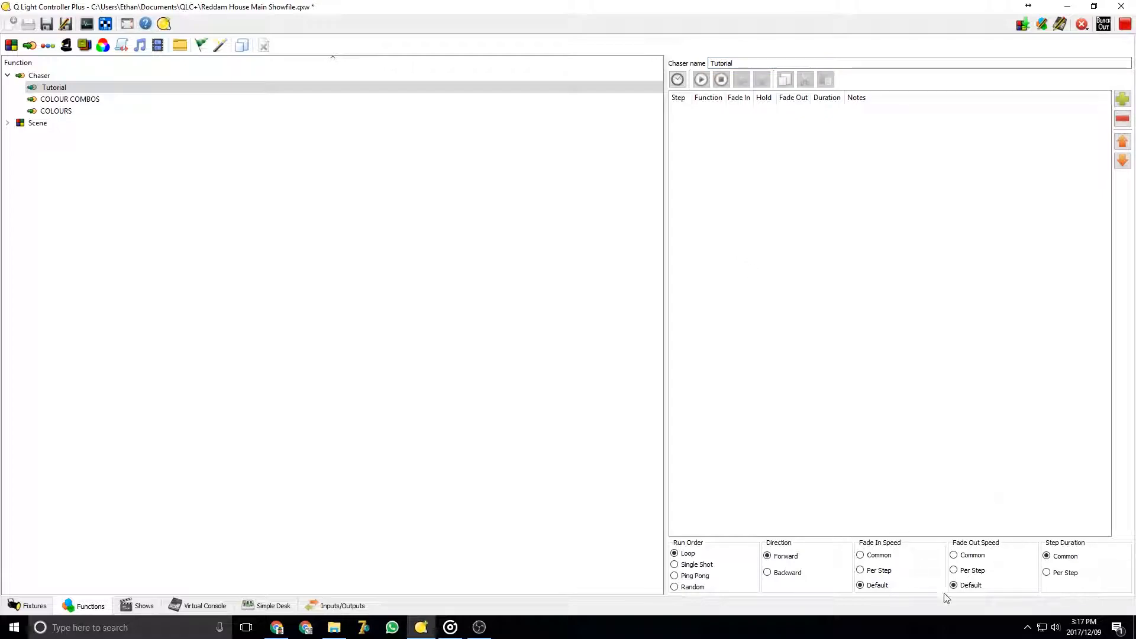
click(870, 571)
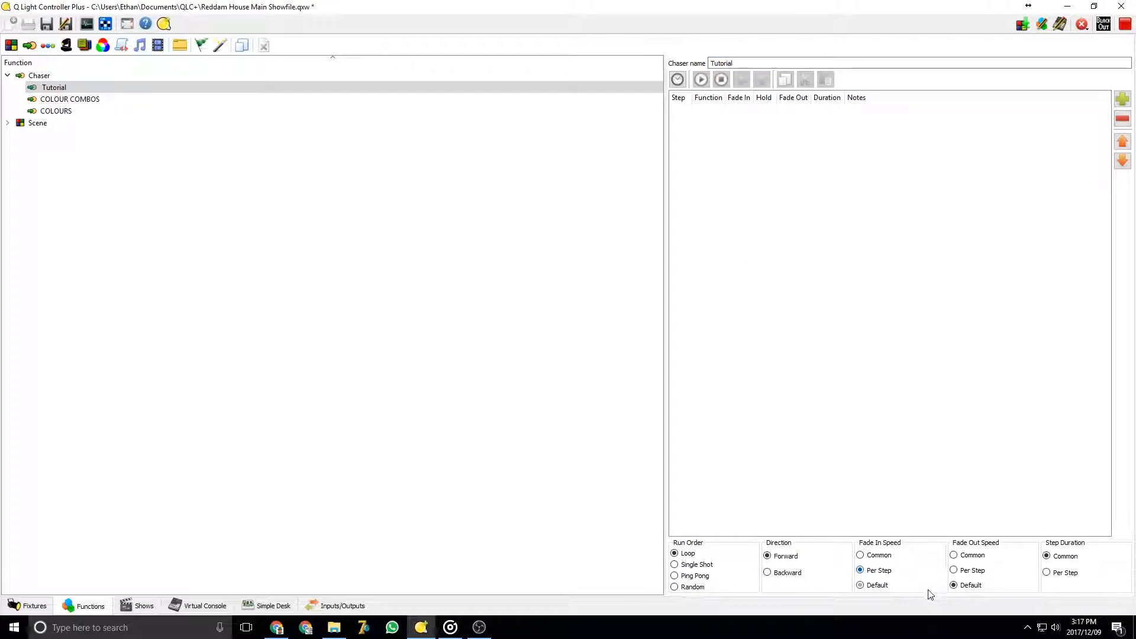
click(958, 573)
click(678, 81)
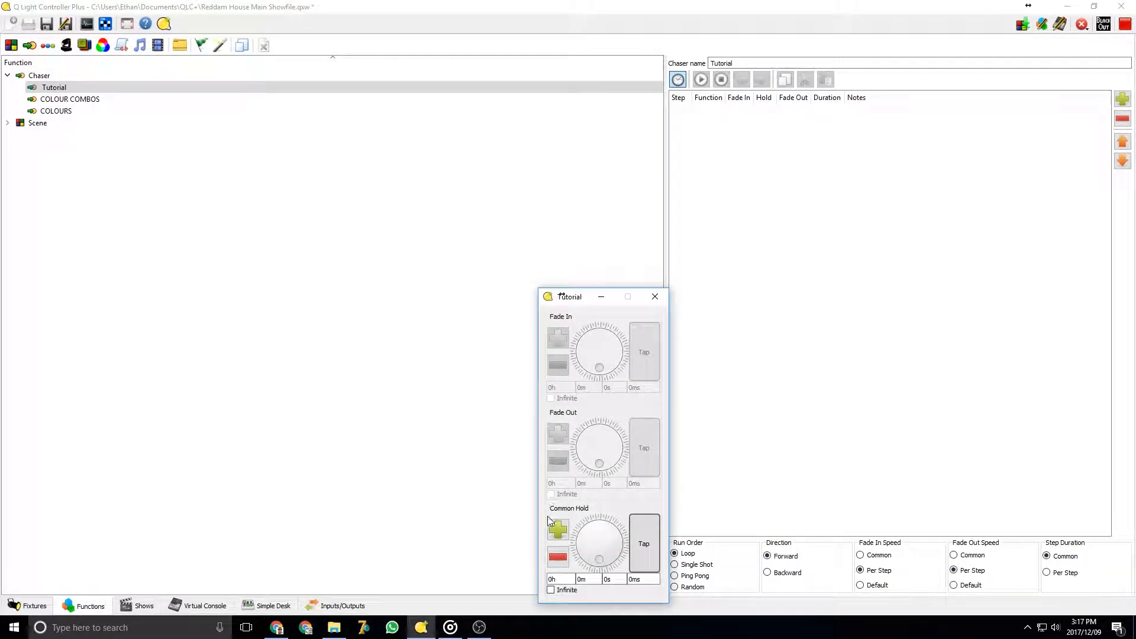
click(551, 590)
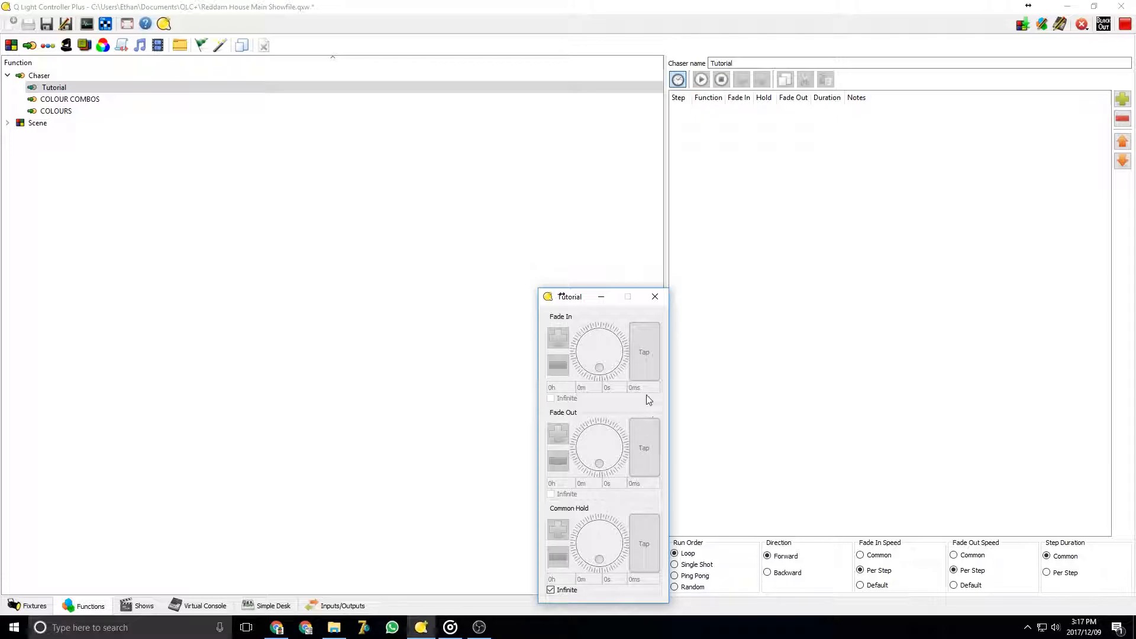
click(655, 301)
Add all A.COLOURS scenes, BLUE through YELLOW, as steps of the Tutorial chaser
click(1123, 99)
scroll(455, 293, down, 1)
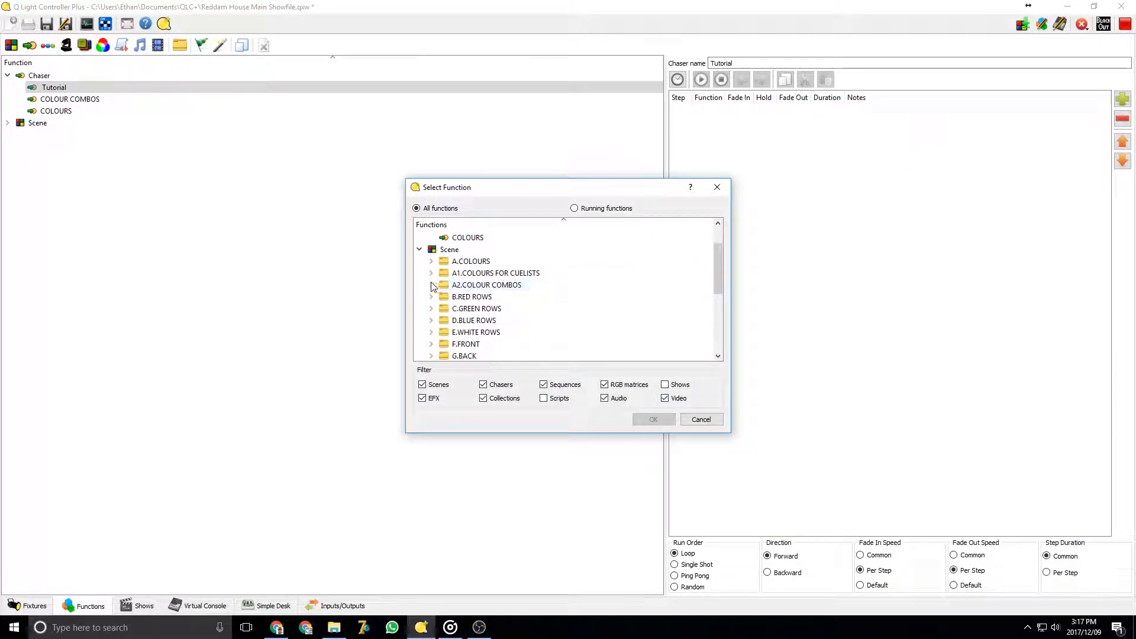
click(431, 261)
click(489, 274)
scroll(487, 308, down, 2)
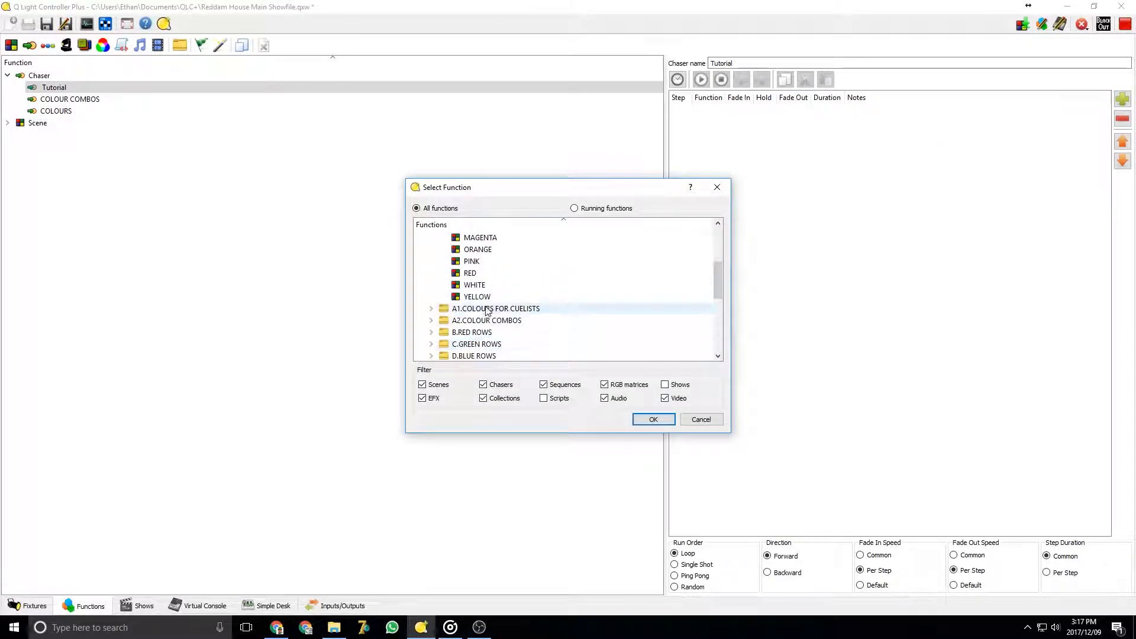
shift+click(477, 296)
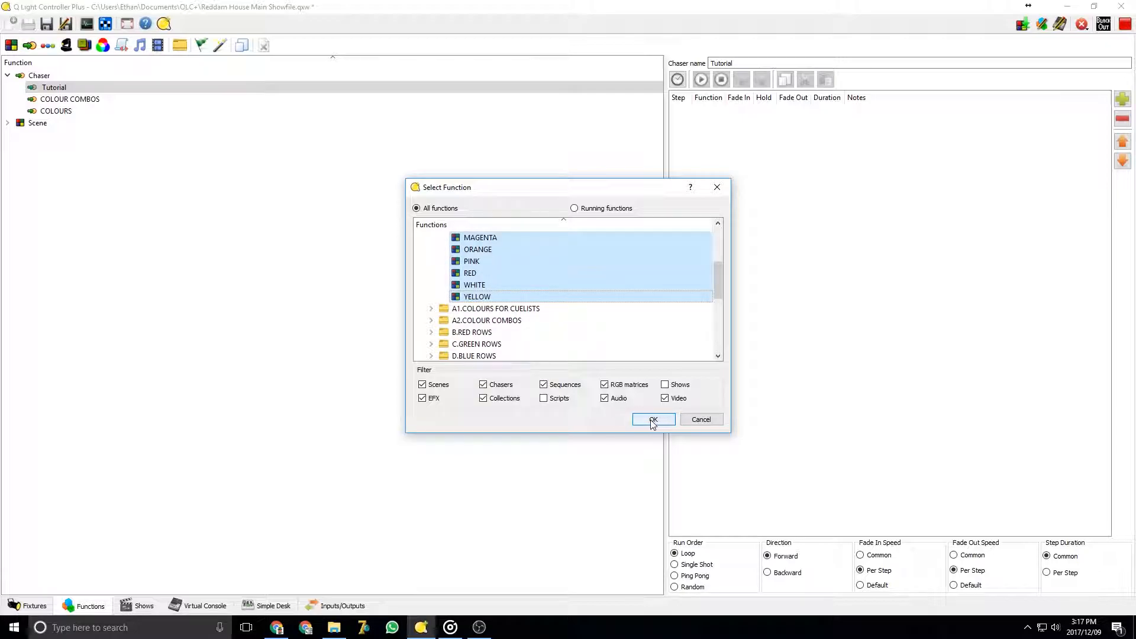
click(652, 420)
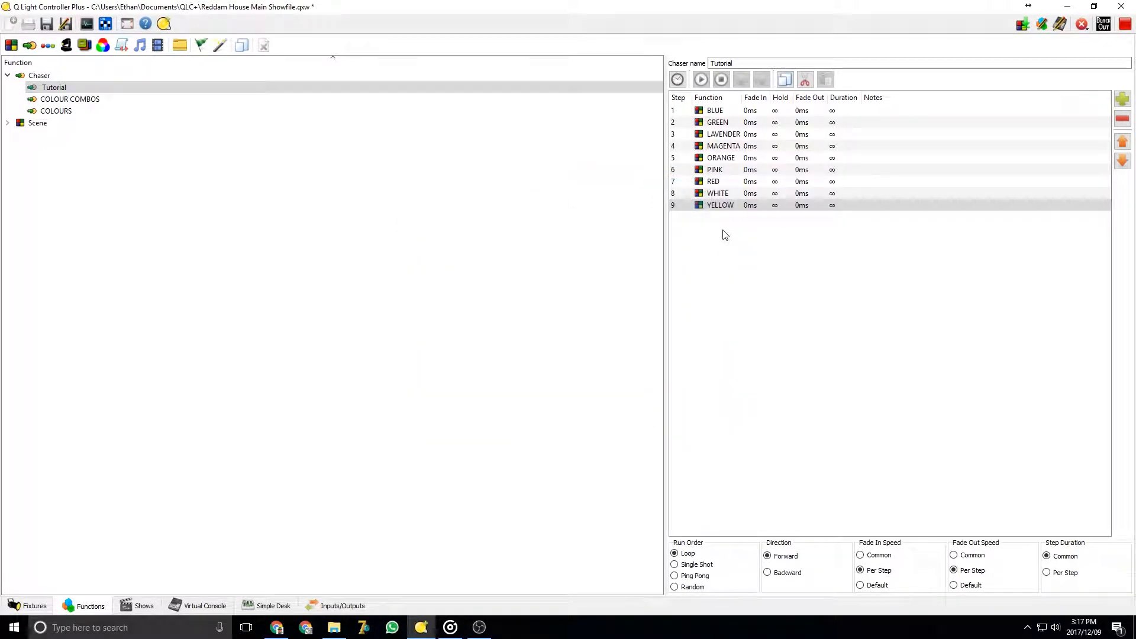
Set the BLUE step's fade in time to 5000 ms
double_click(752, 111)
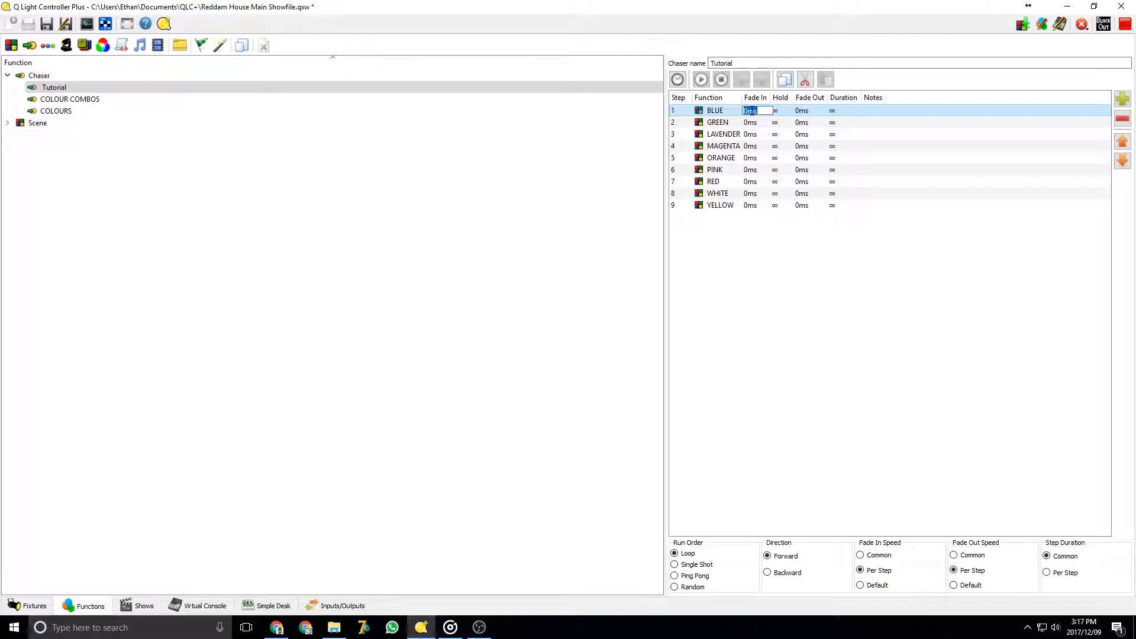
text(5000)
key(Return)
click(748, 122)
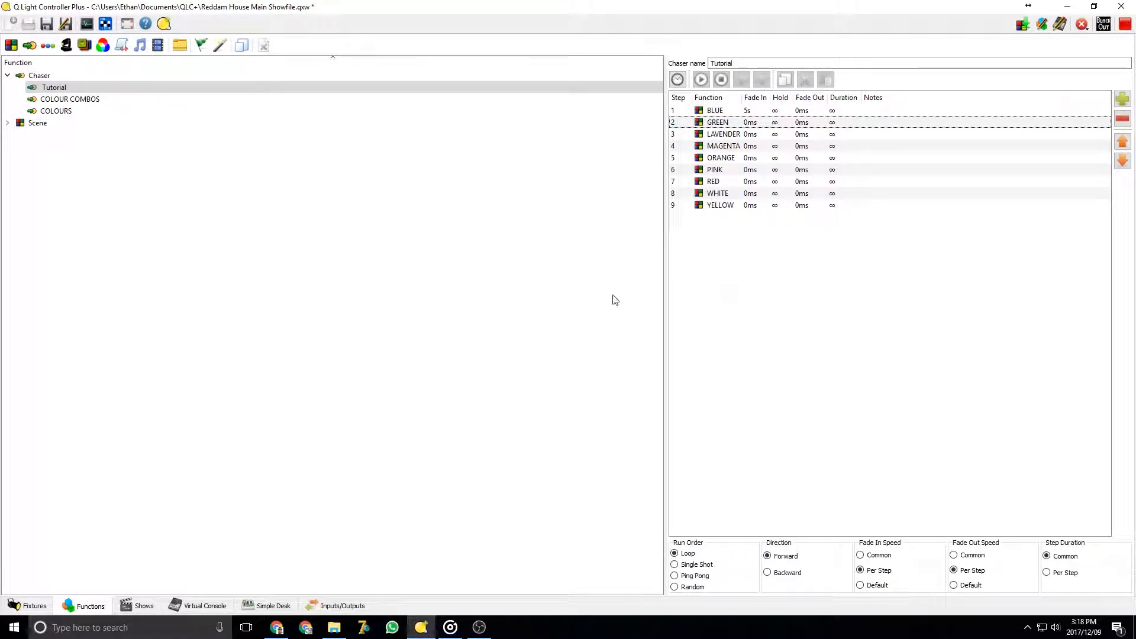
click(320, 308)
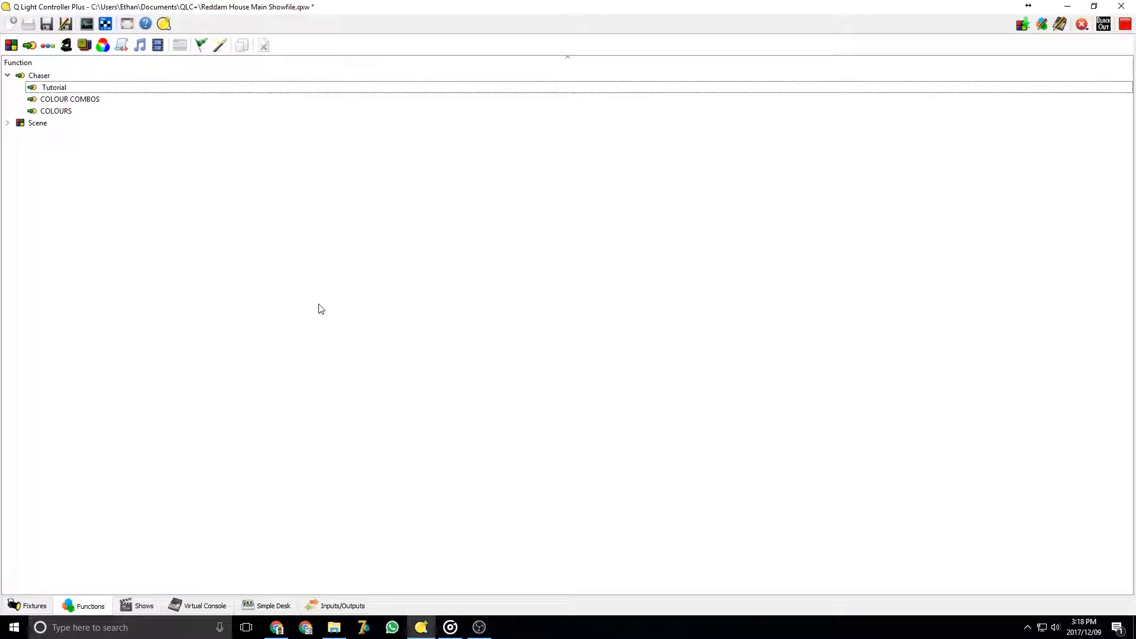
Open the Virtual Console and switch it to design mode, stopping the running functions
click(185, 607)
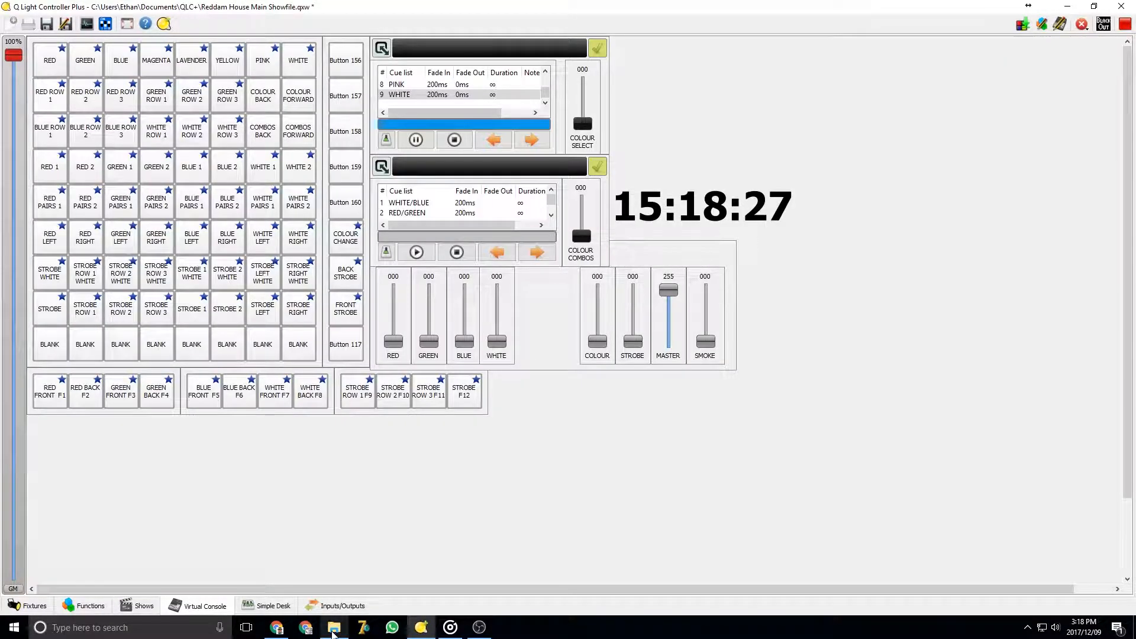
click(1125, 24)
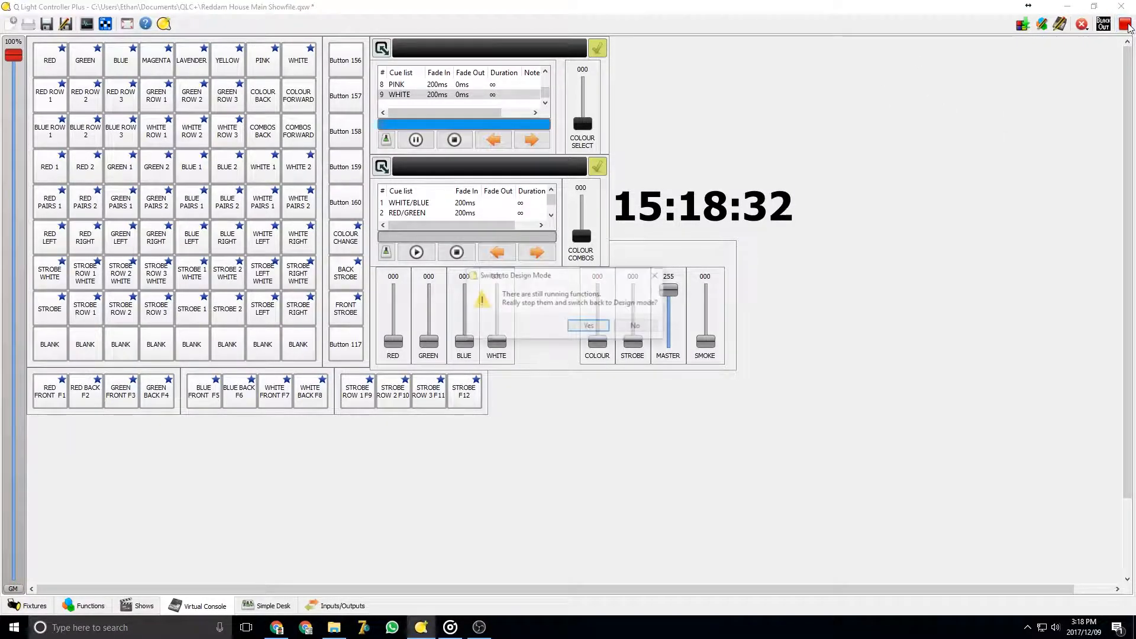
click(588, 327)
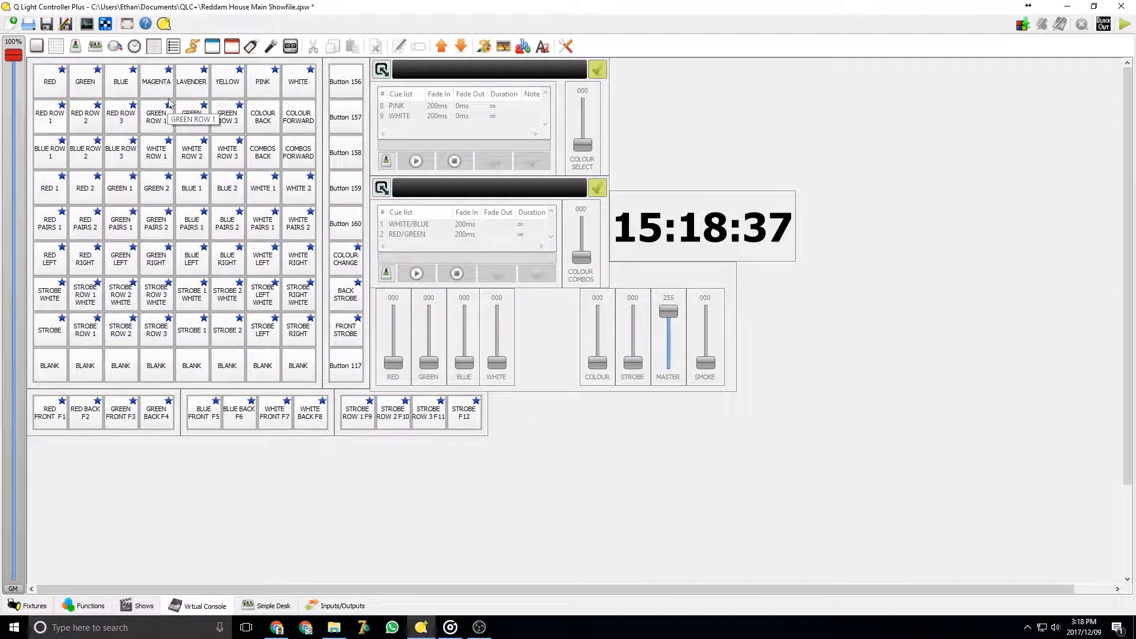
Add a new frame beside the existing cue lists and resize it to about 270 by 115 pixels
click(213, 47)
drag(104, 126, 687, 125)
drag(723, 171, 912, 187)
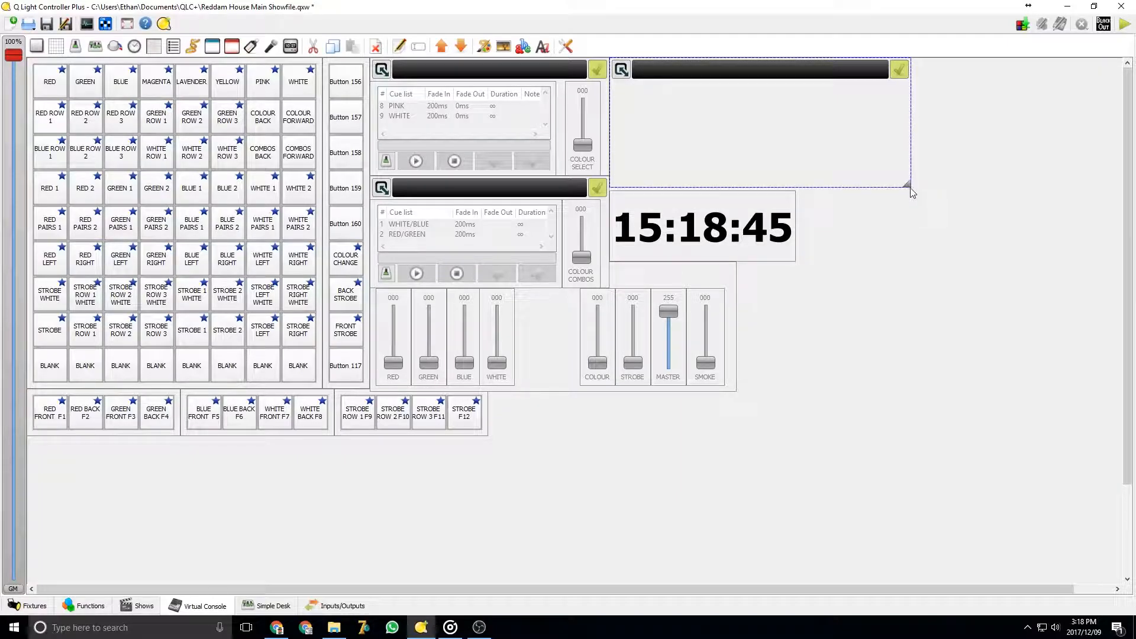
mouse_move(817, 140)
mouse_down()
mouse_move(864, 145)
mouse_move(819, 138)
mouse_up()
Add a new cue list inside the new frame and resize it to fit
click(174, 48)
drag(909, 186, 856, 147)
drag(804, 78, 750, 113)
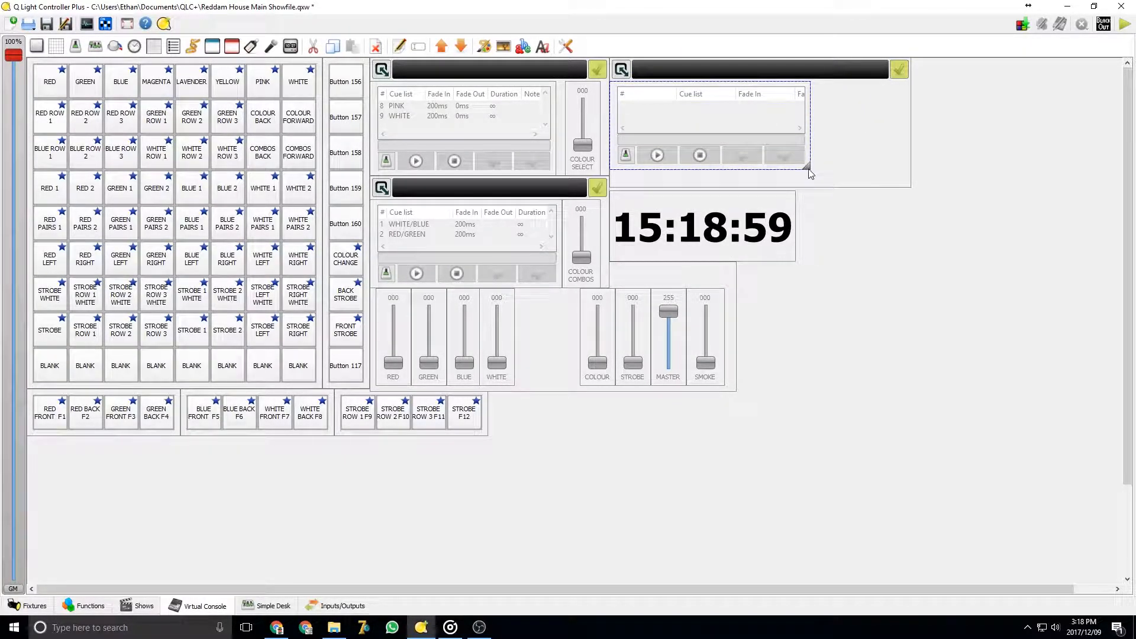
click(809, 172)
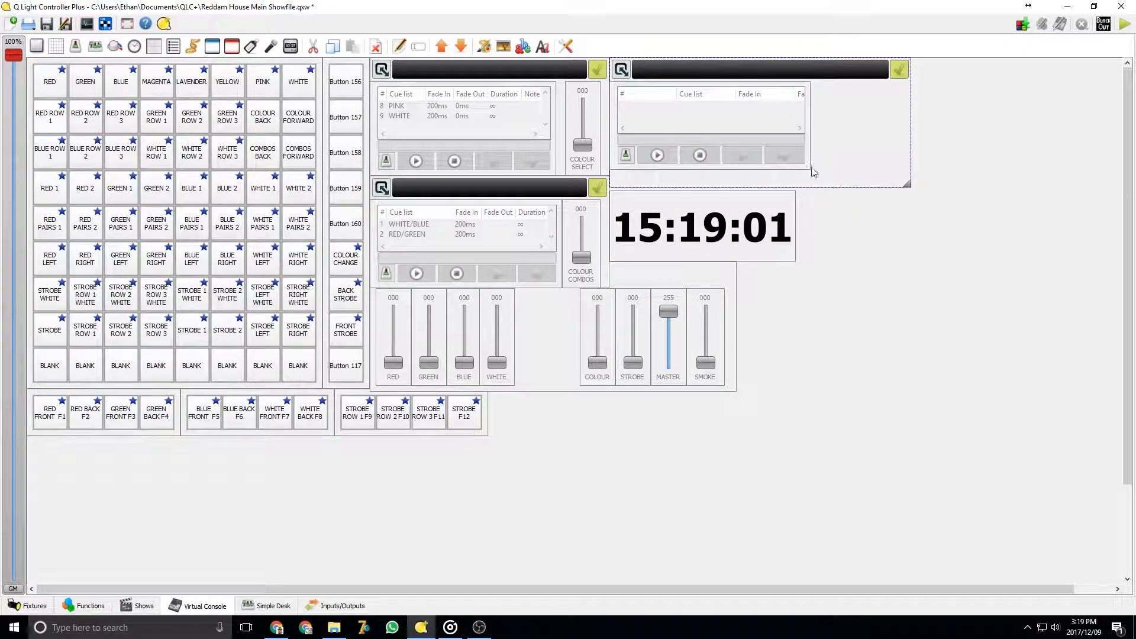
drag(810, 170, 824, 186)
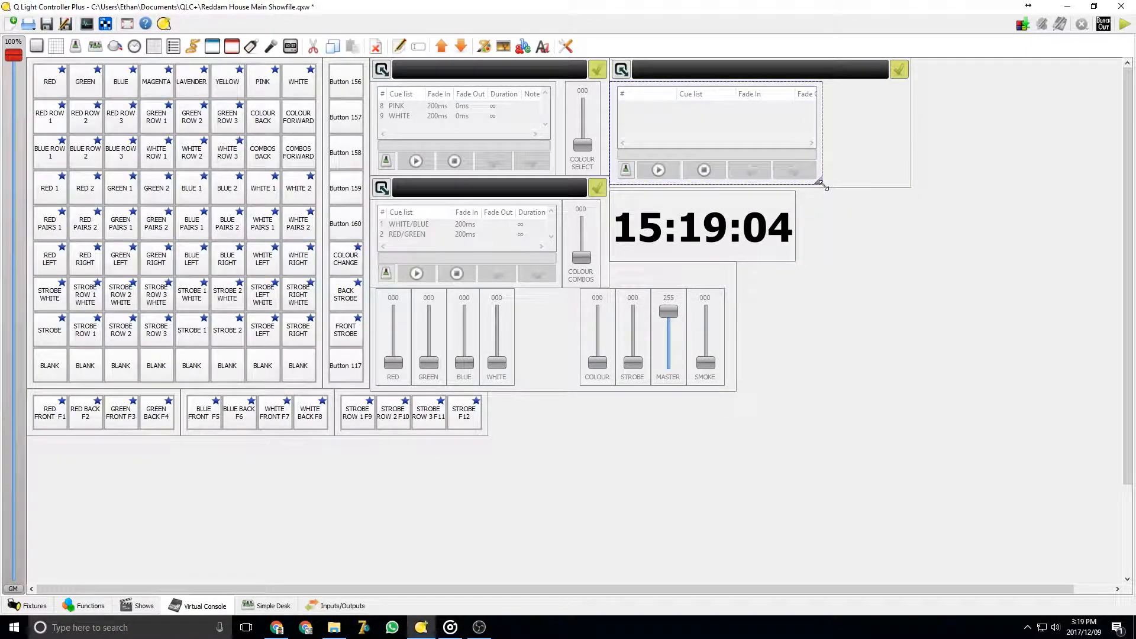
Add a slider inside the frame, positioned to the right of the new cue list
click(75, 47)
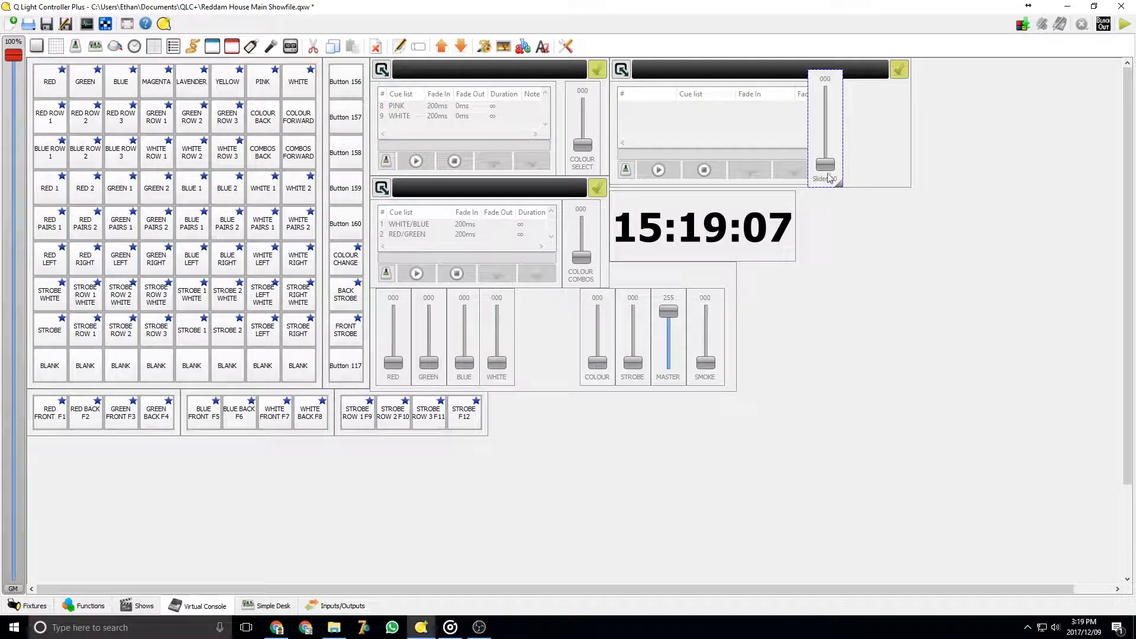
drag(843, 184, 851, 158)
drag(827, 116, 841, 133)
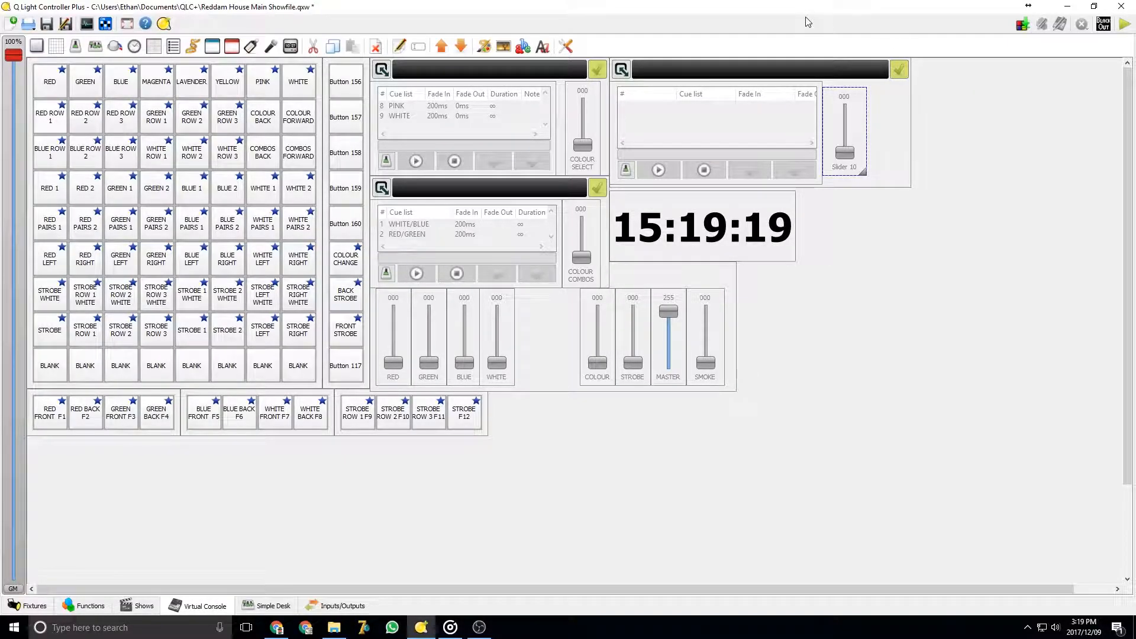
Open the new slider's properties, check its Submaster settings, and name the slider Tutorial
right_click(849, 131)
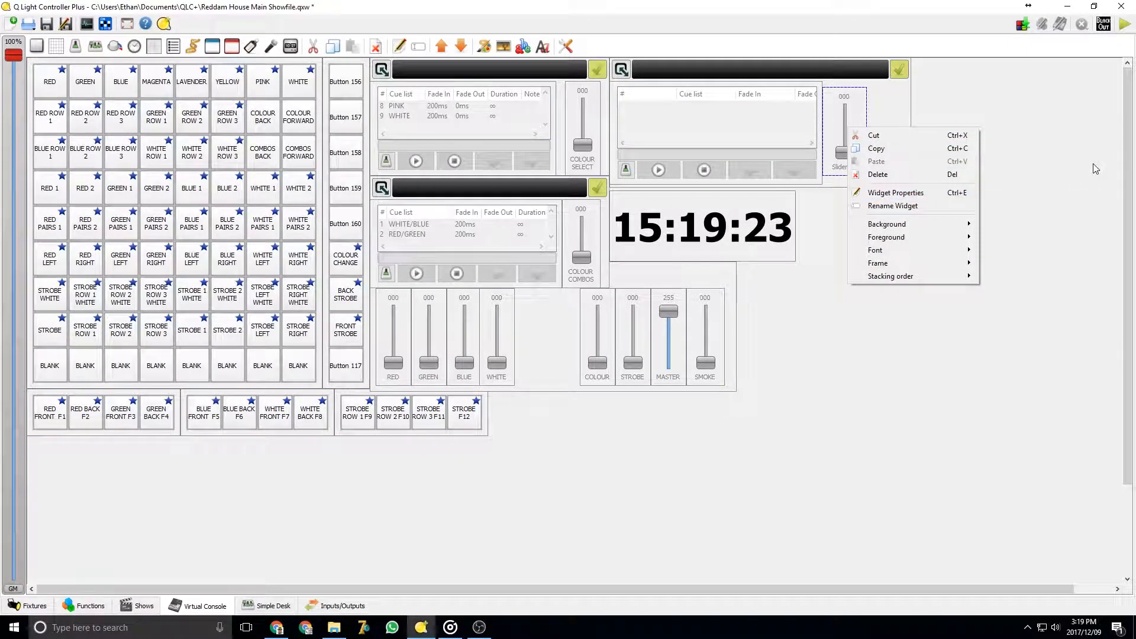
click(966, 194)
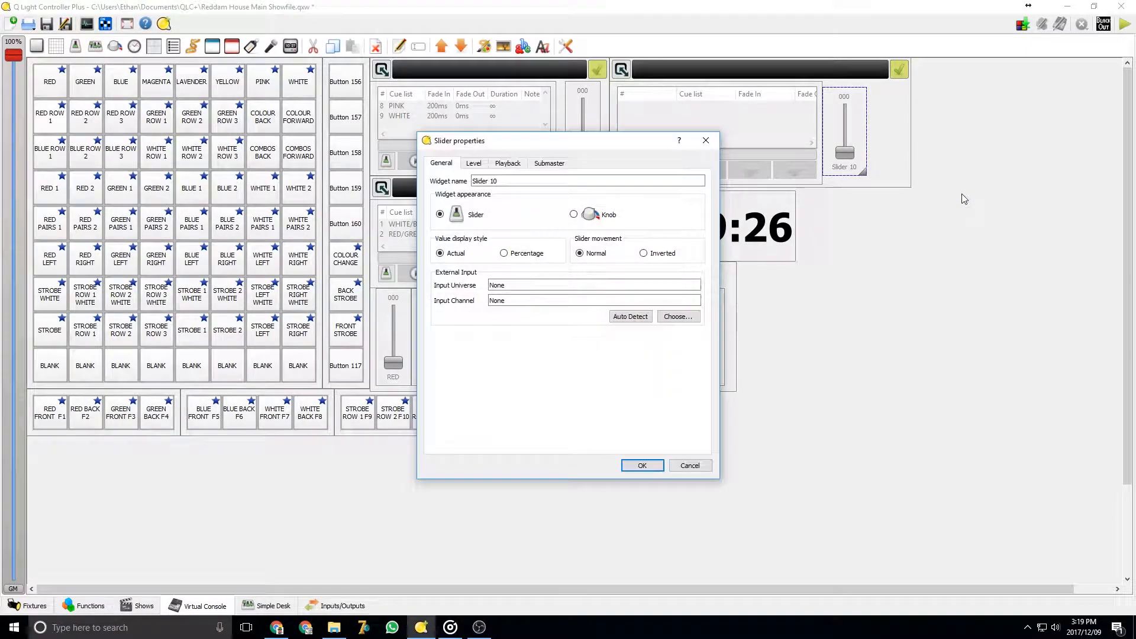
click(549, 165)
click(585, 312)
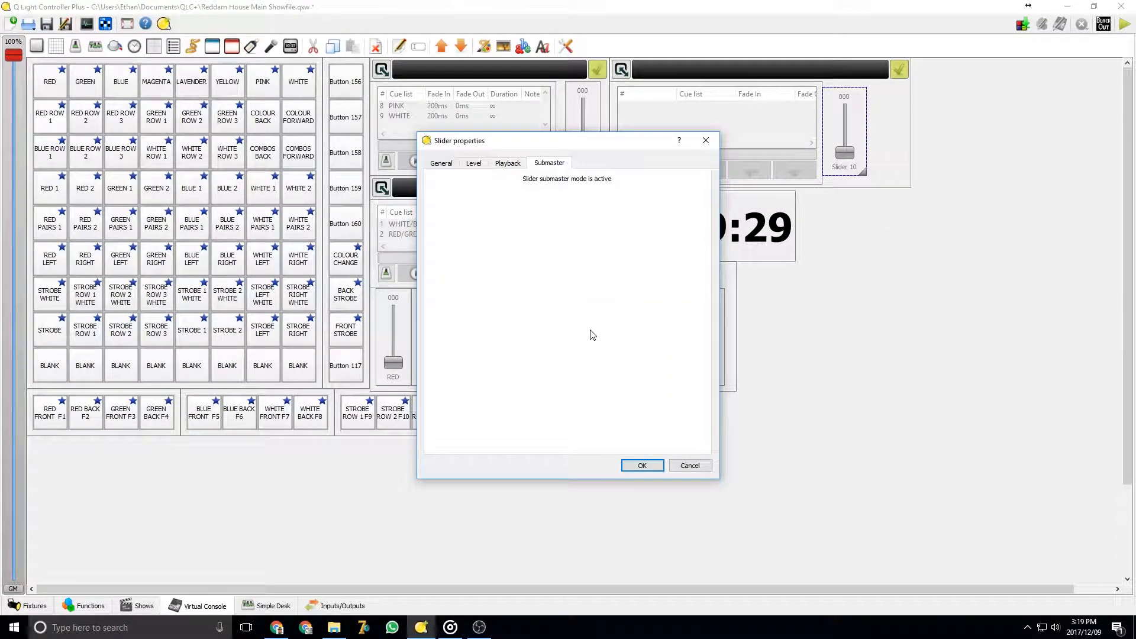
click(441, 163)
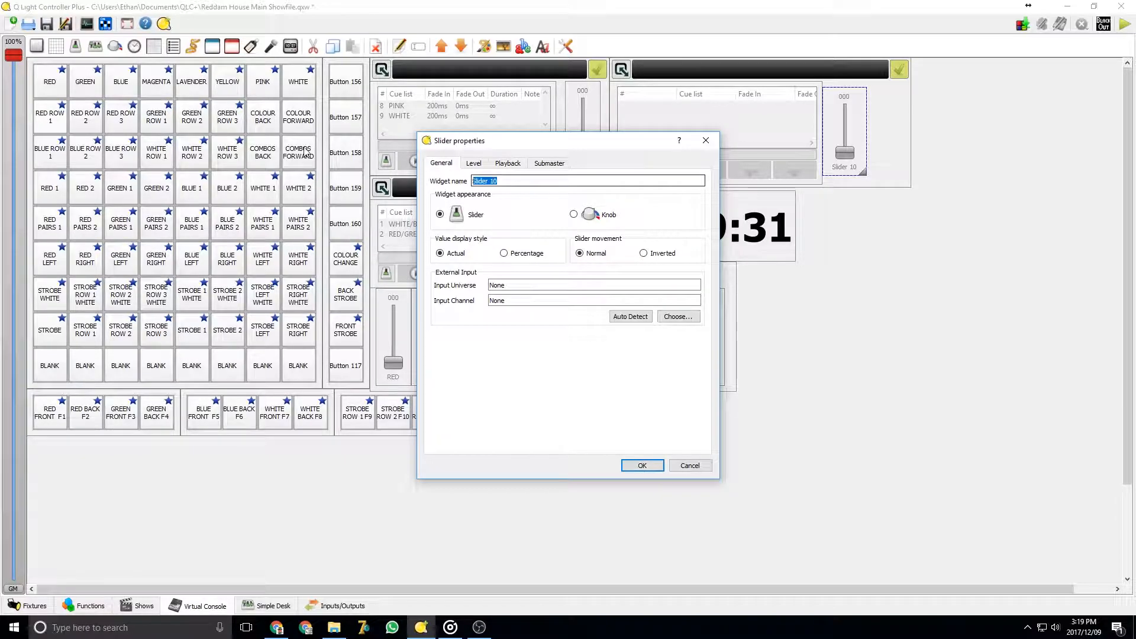
text(Tutorial)
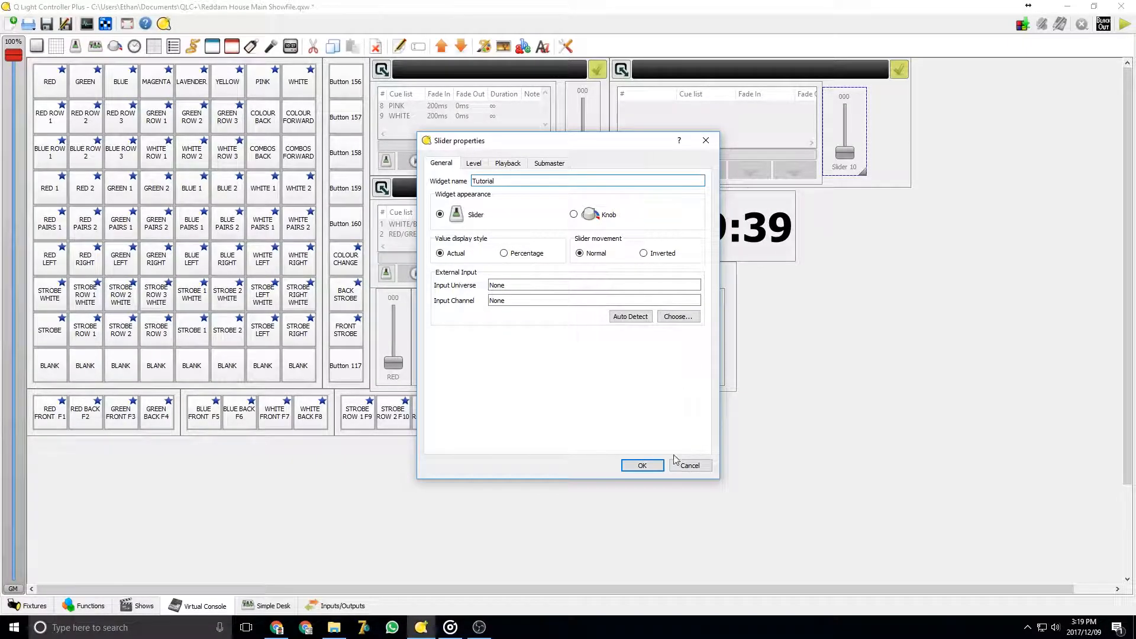
click(651, 466)
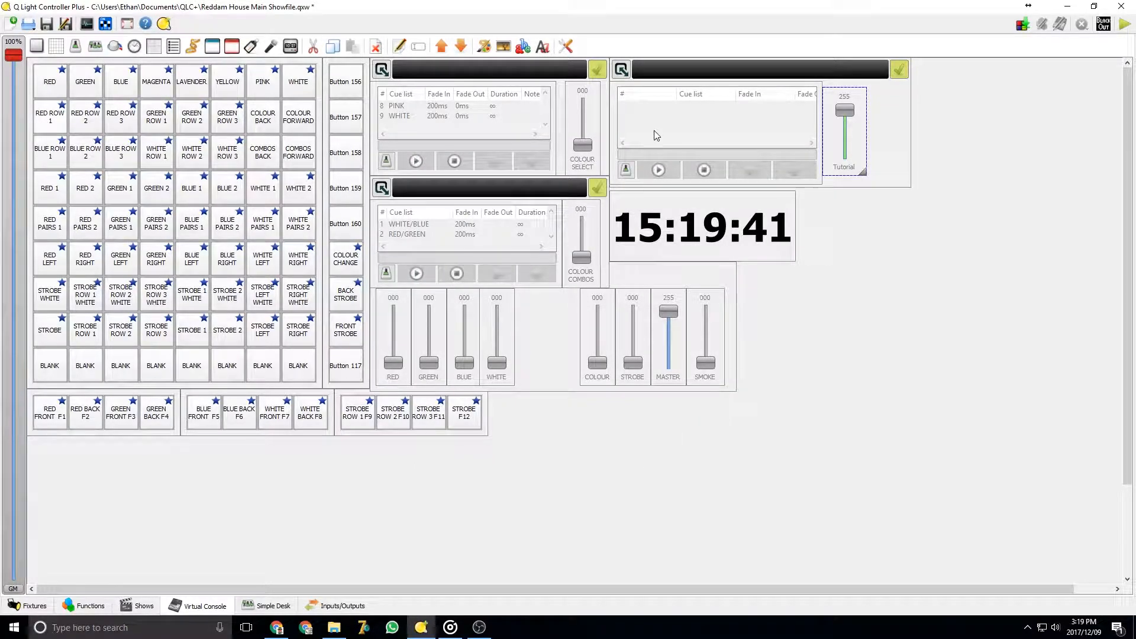
Open the new cue list's properties and attach the Tutorial chaser to it
click(728, 142)
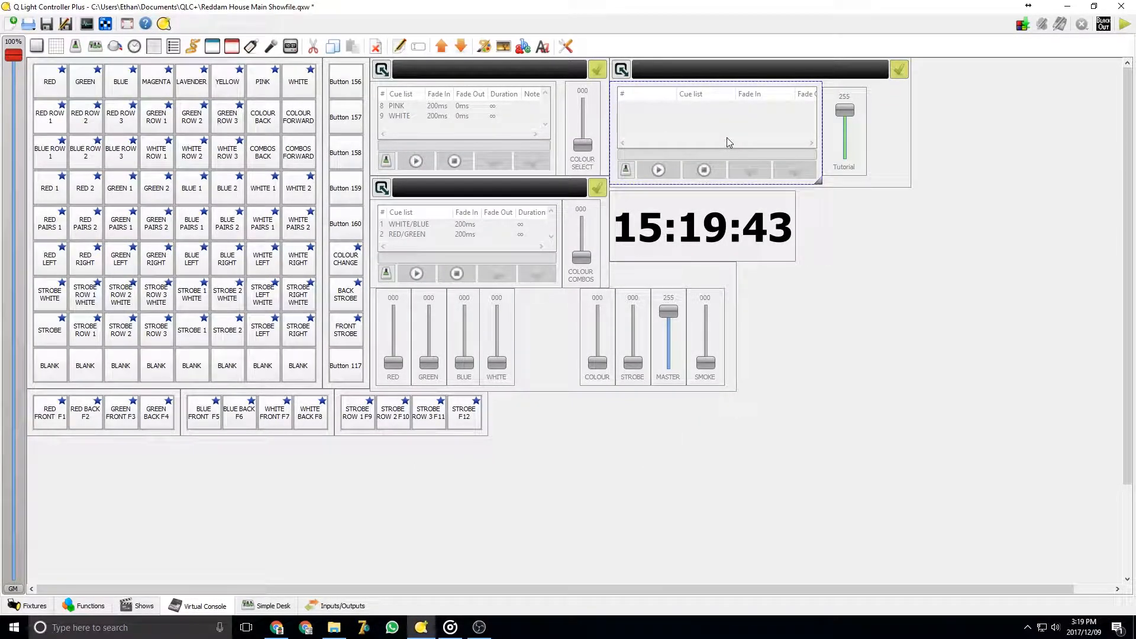
right_click(726, 137)
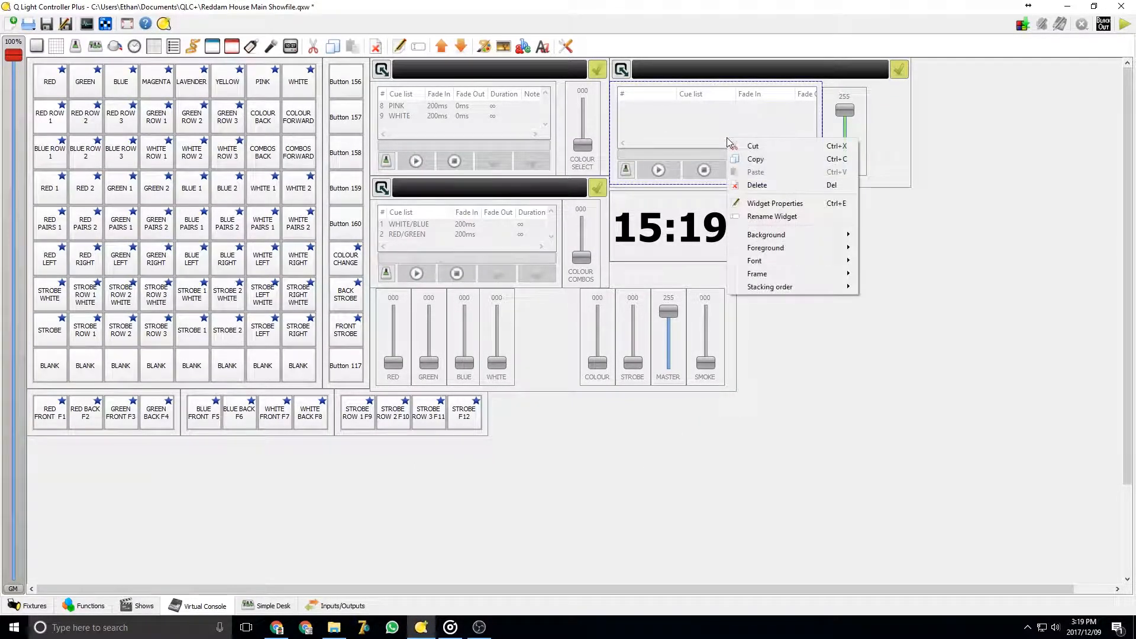
click(773, 204)
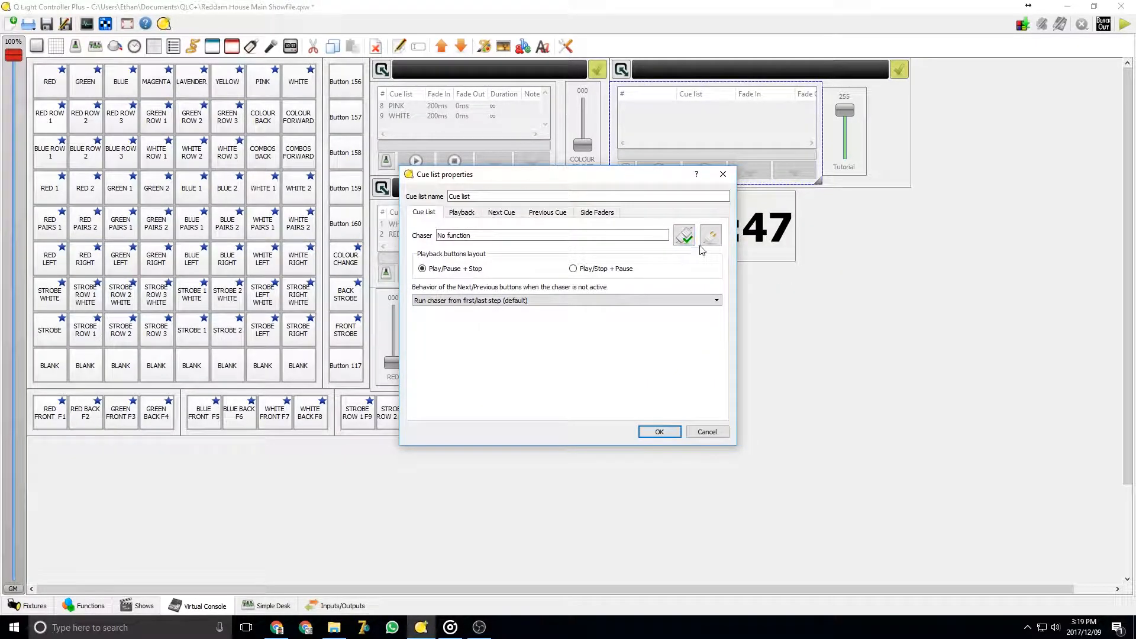
click(684, 234)
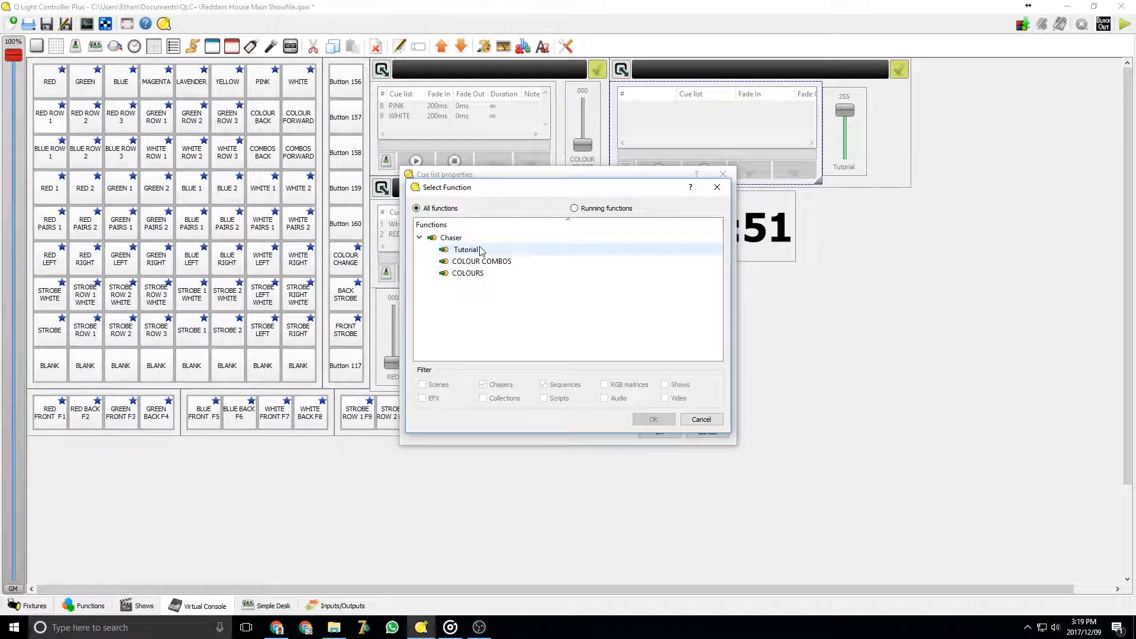
double_click(480, 251)
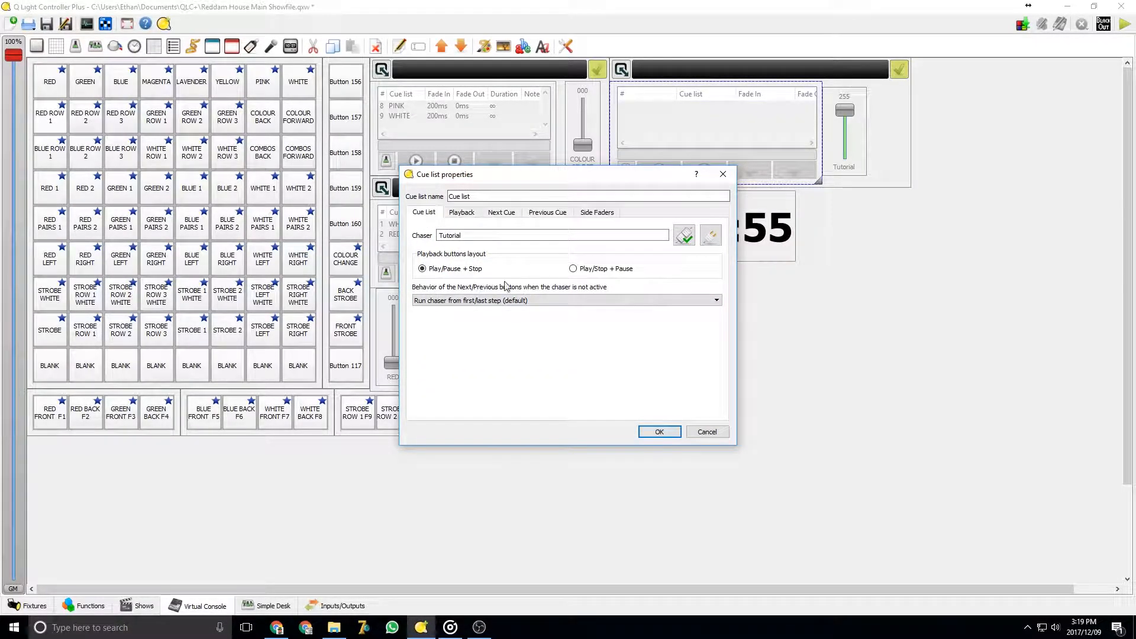
click(463, 301)
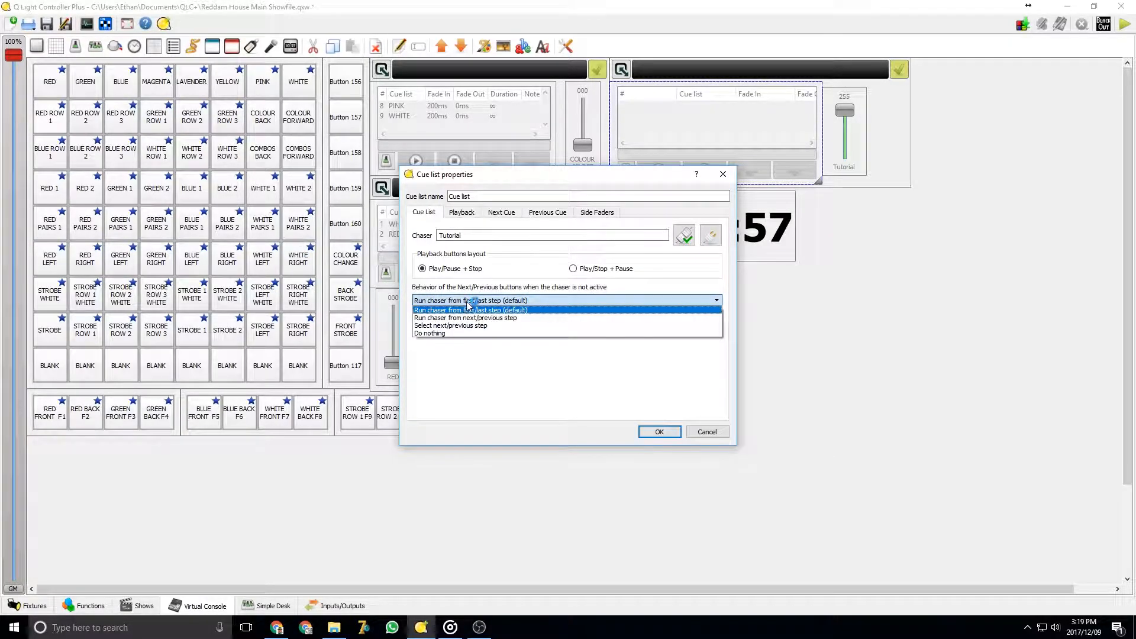
click(526, 314)
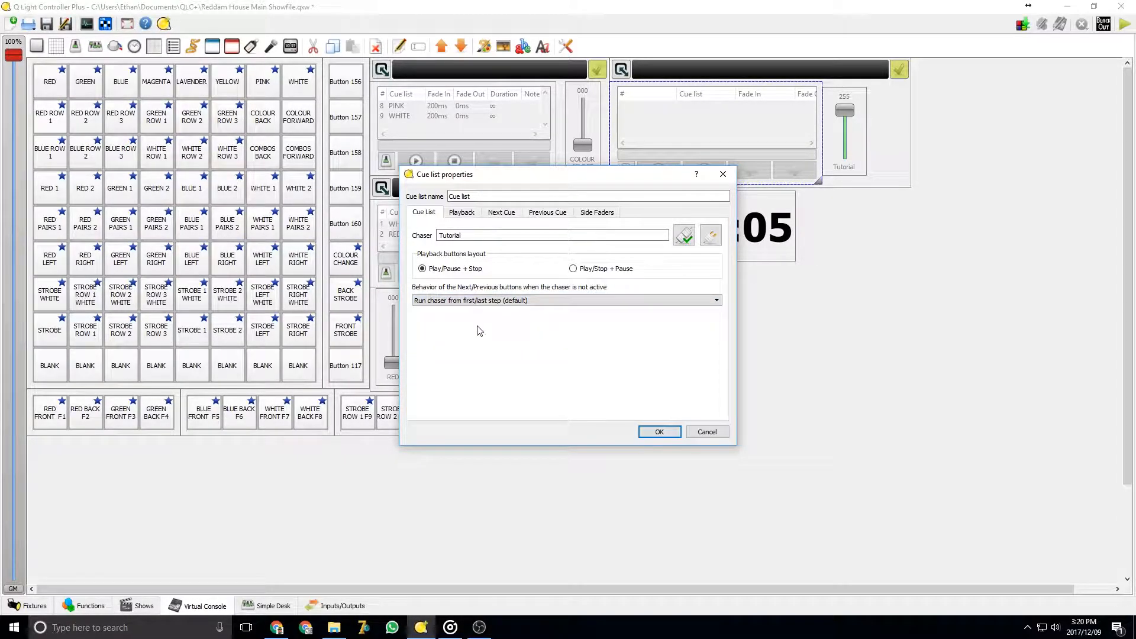
Try assigning several key combinations to the cue list's Next Cue control, turning off automatic closing
click(462, 213)
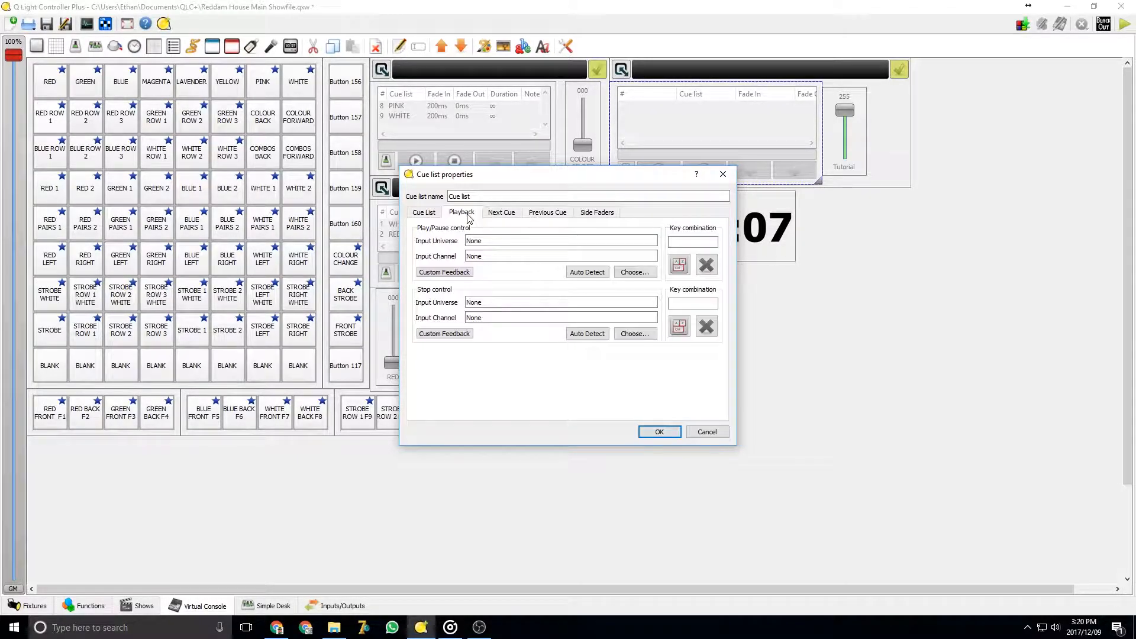
click(508, 216)
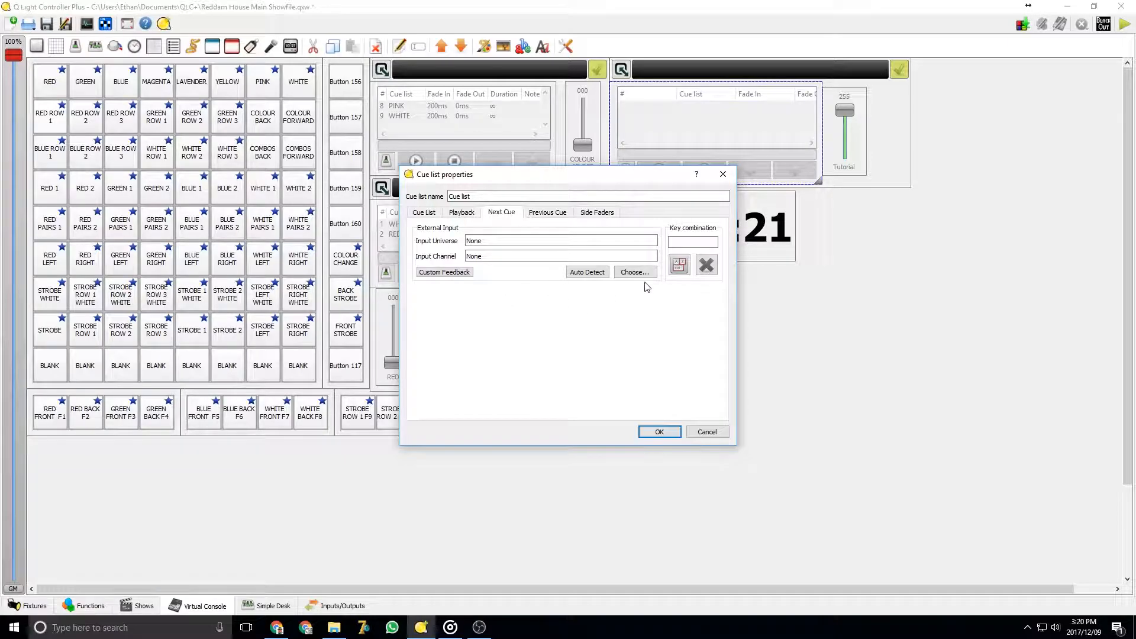
click(680, 268)
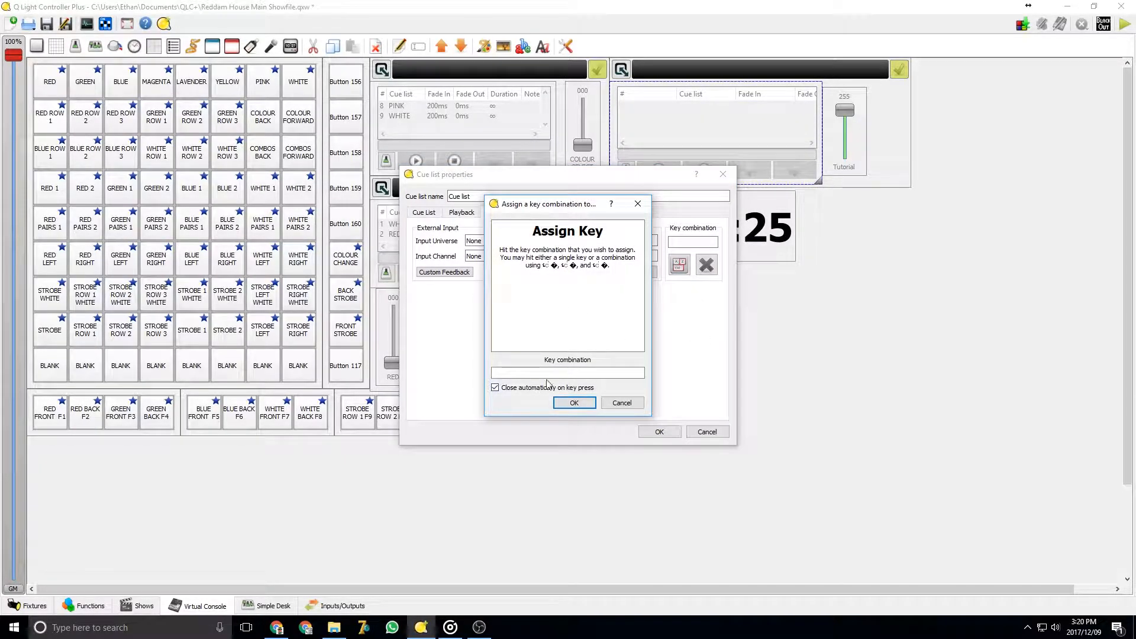
key(a)
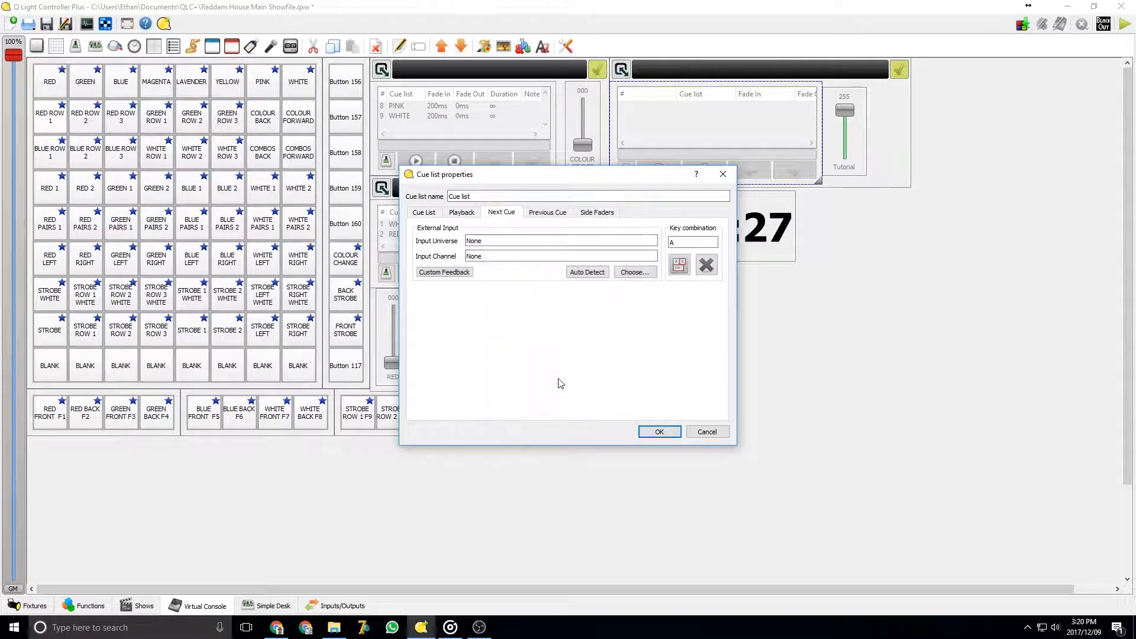
click(678, 266)
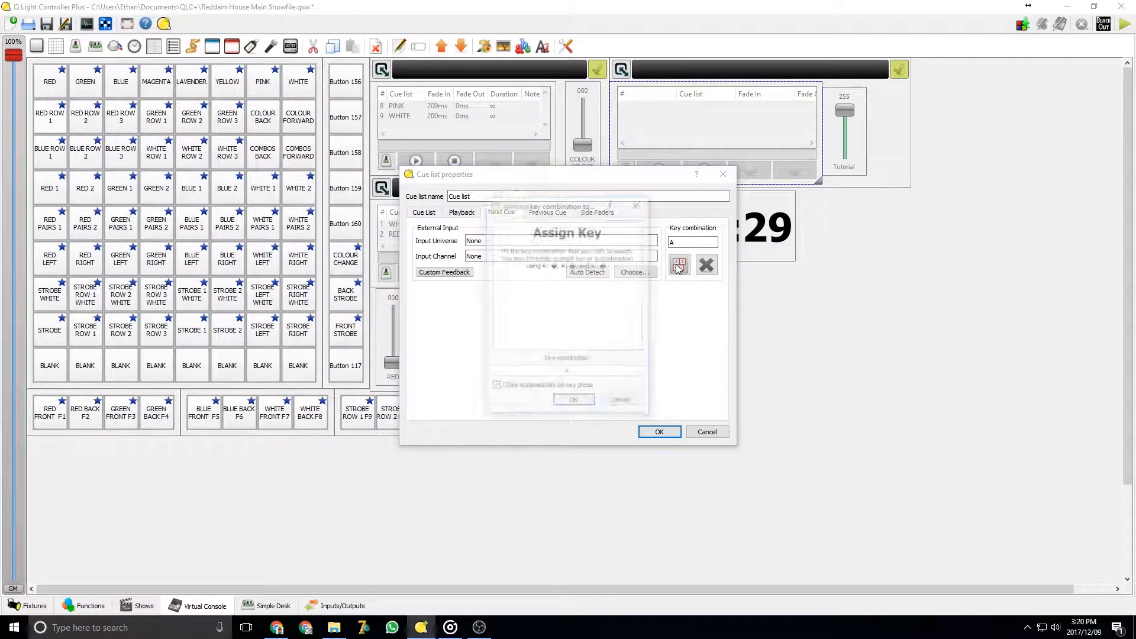
key(shift+x)
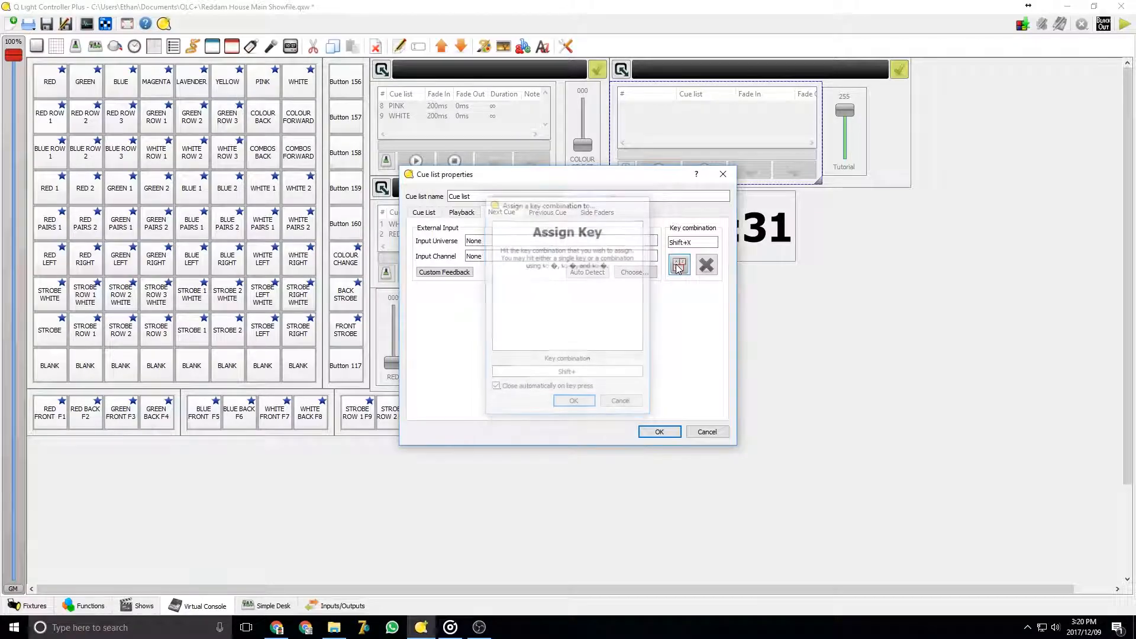
click(679, 267)
key(alt+v)
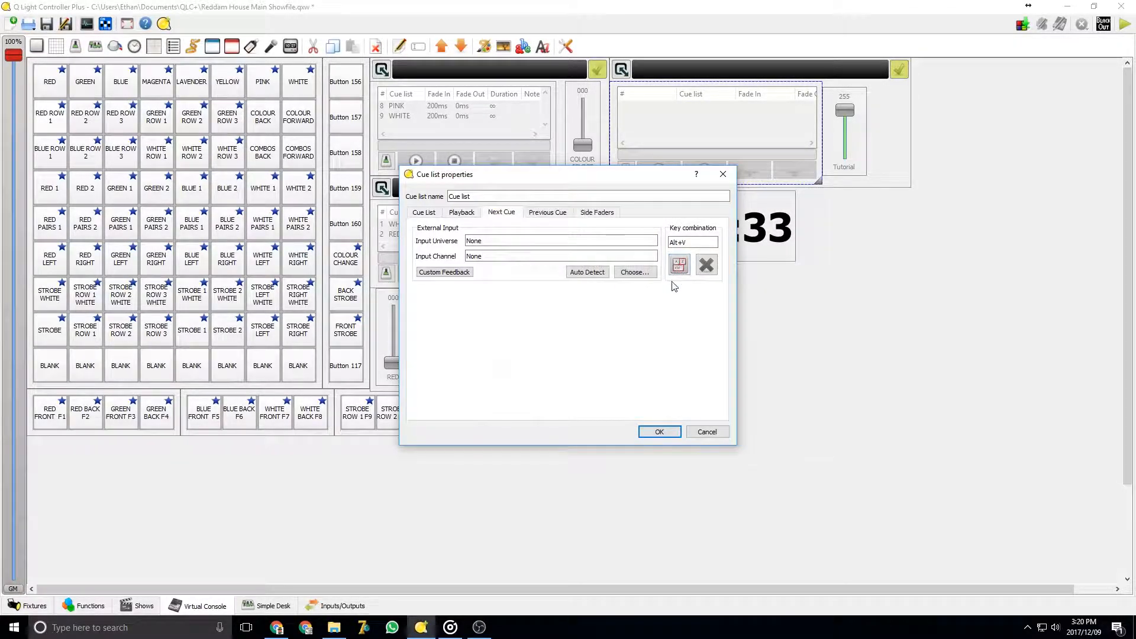
click(679, 267)
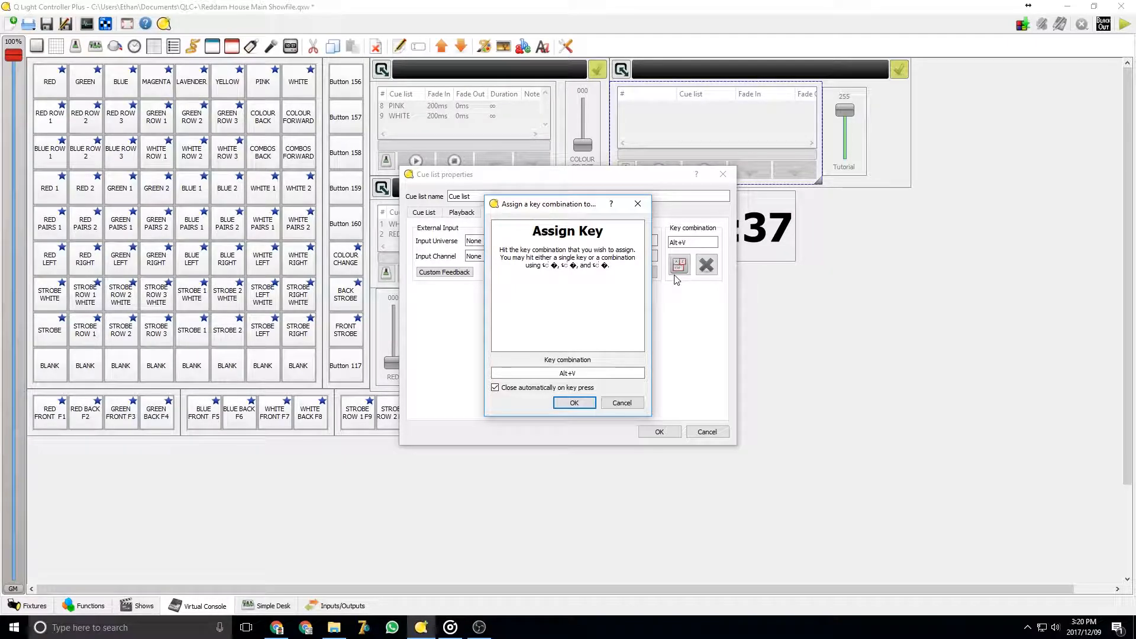
key(t)
click(679, 264)
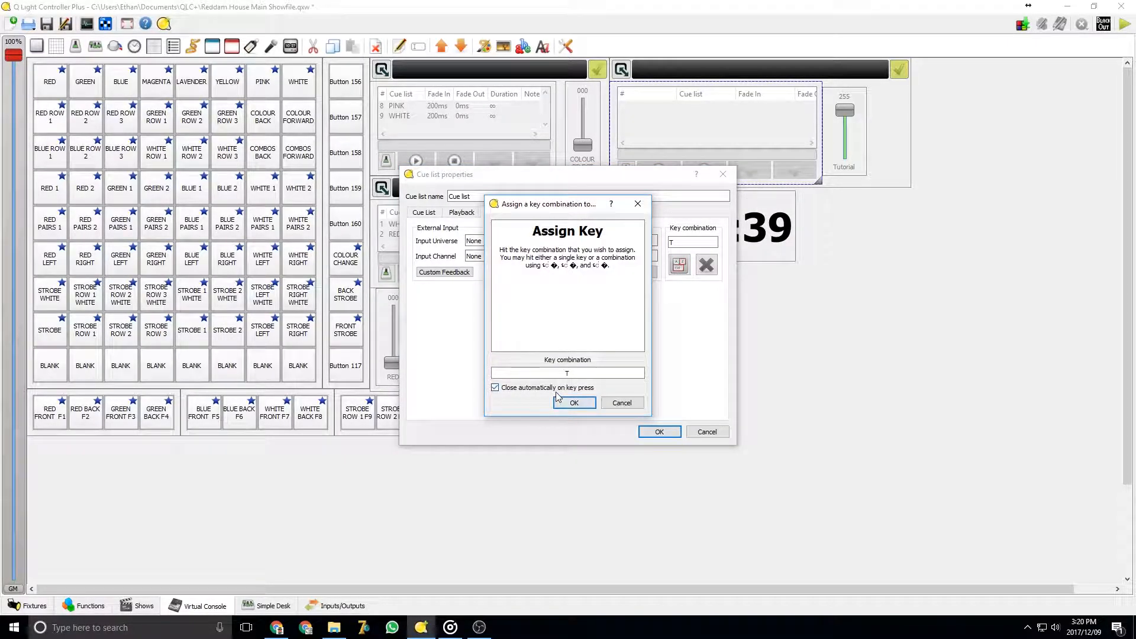
click(557, 389)
click(573, 403)
Assign a new key combination to the cue list's Next Cue control
click(679, 264)
key(y)
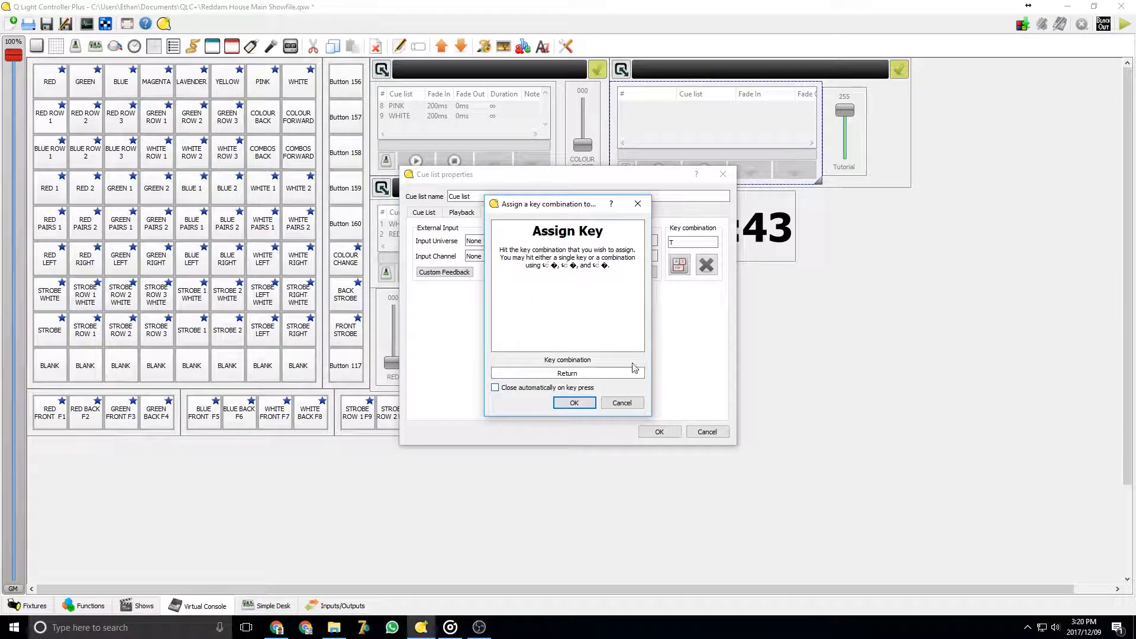
key(h)
click(573, 403)
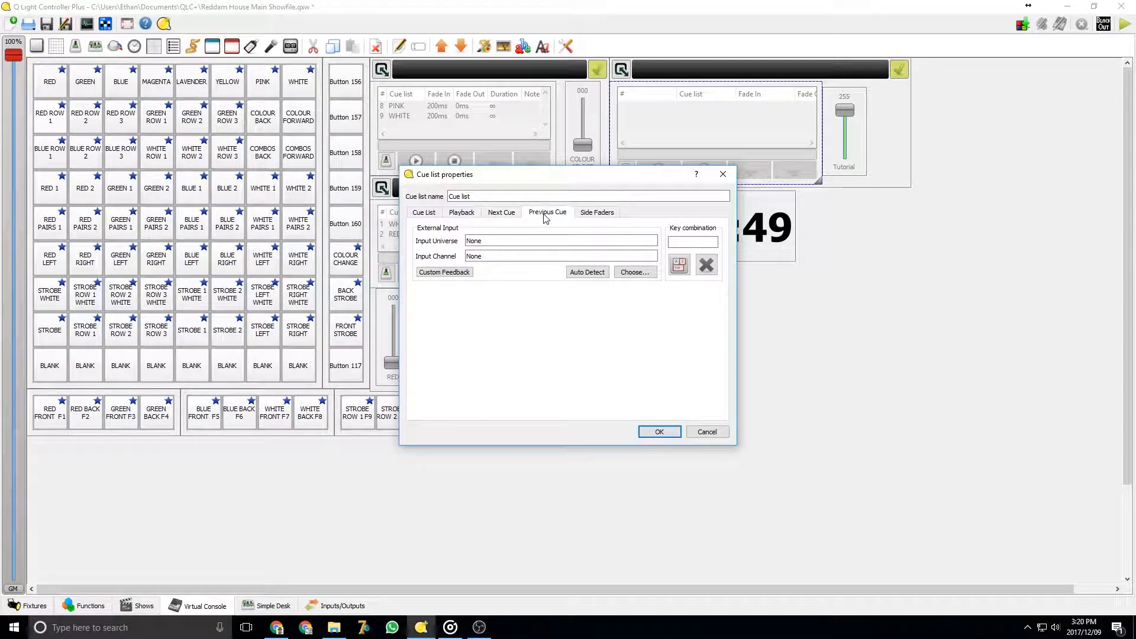
Assign the G key to the Previous Cue control and confirm the cue list properties
click(544, 215)
click(678, 268)
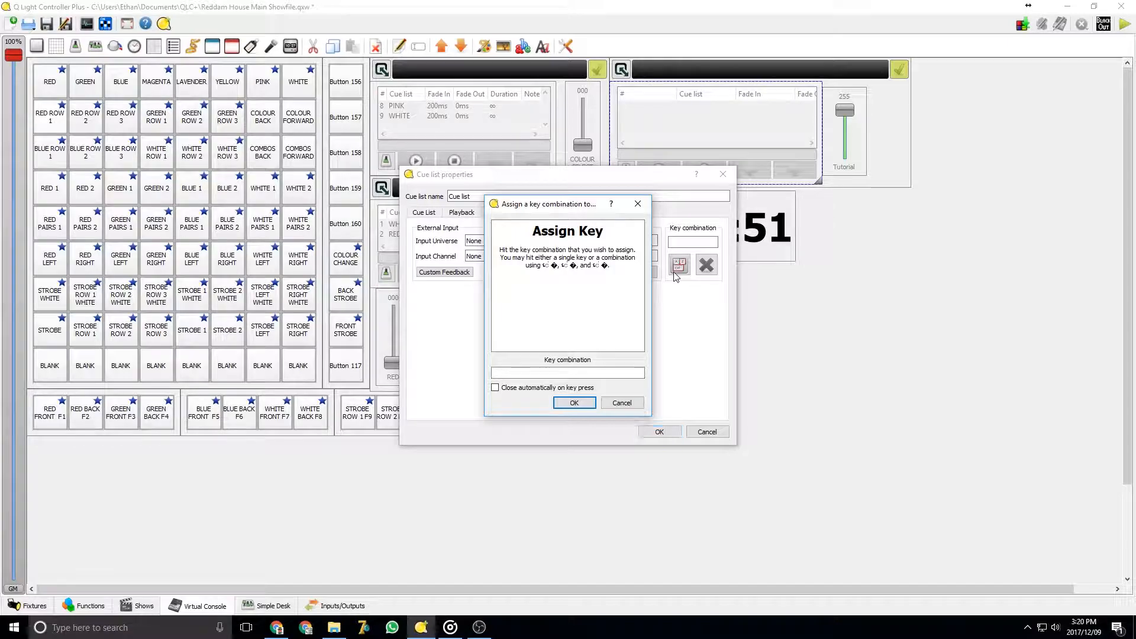
key(g)
click(495, 387)
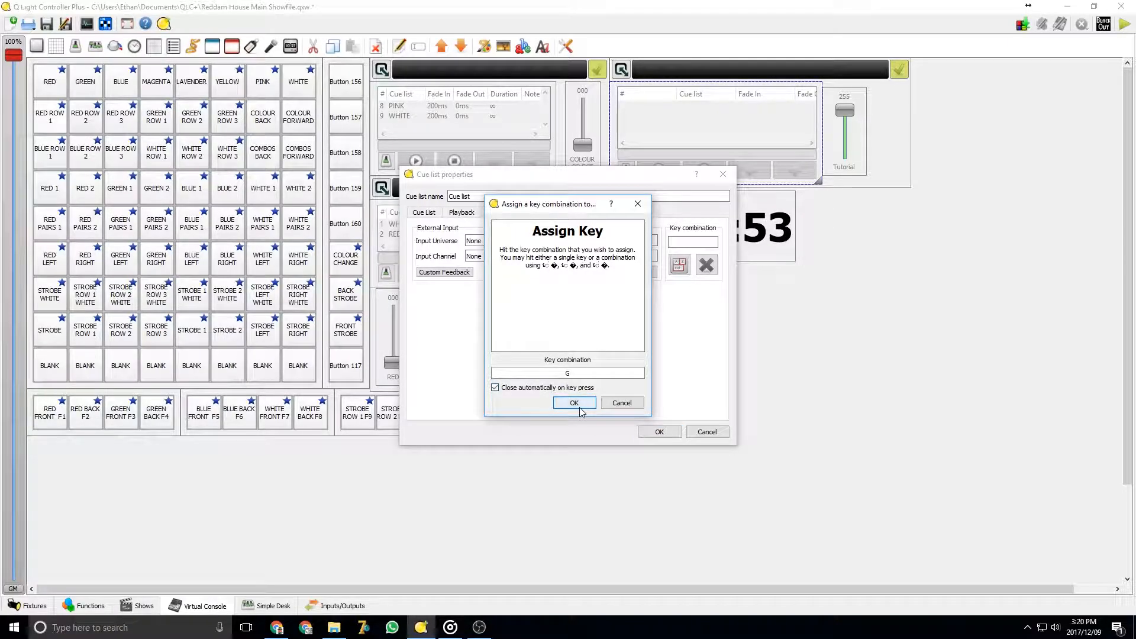
click(574, 404)
click(645, 431)
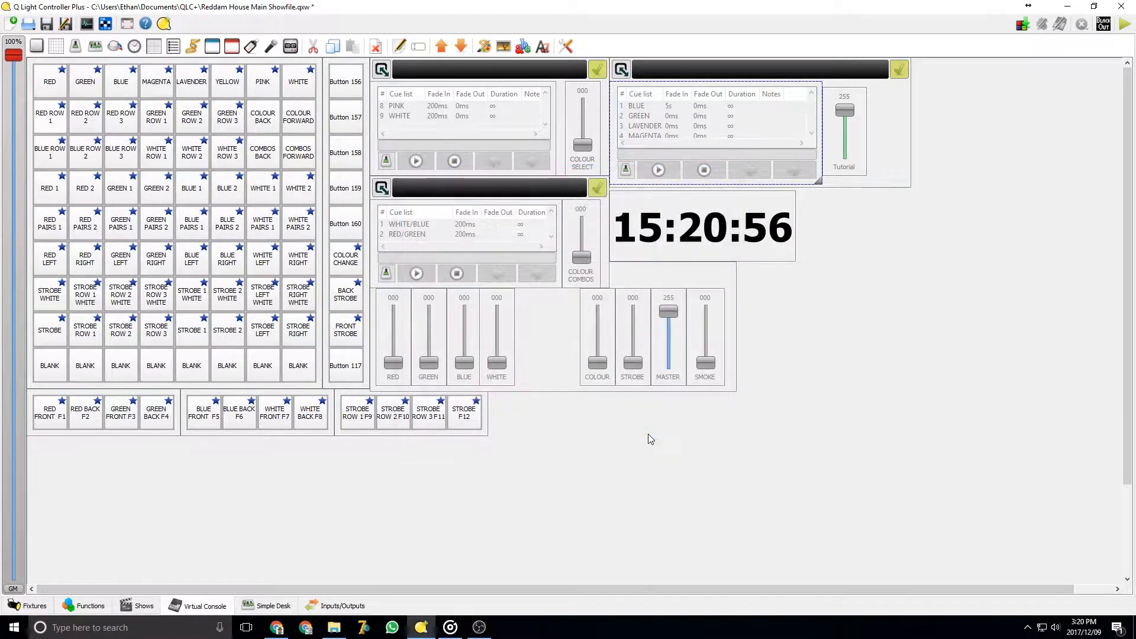
Switch the Virtual Console to operate mode and run the Tutorial cue list with the assigned keys
click(1123, 24)
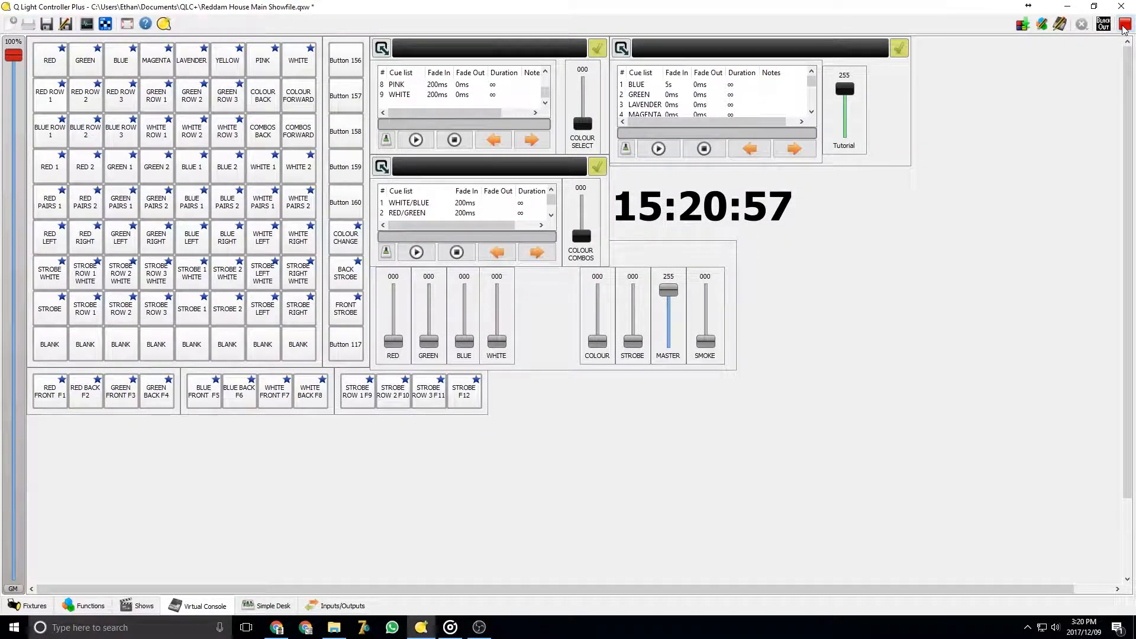
key(g)
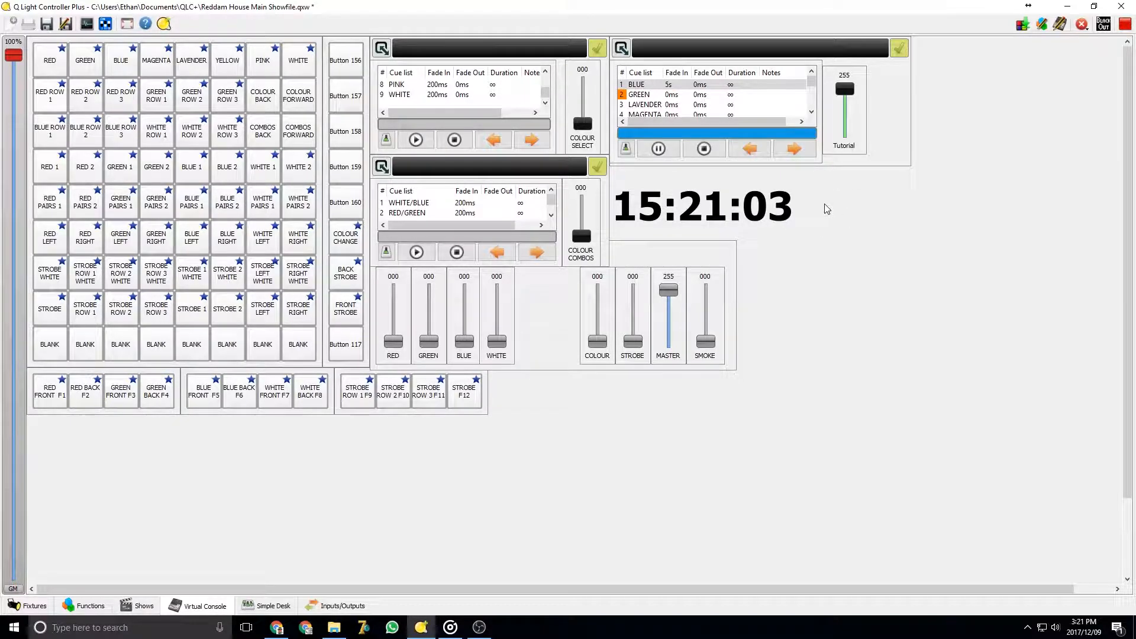
key(space)
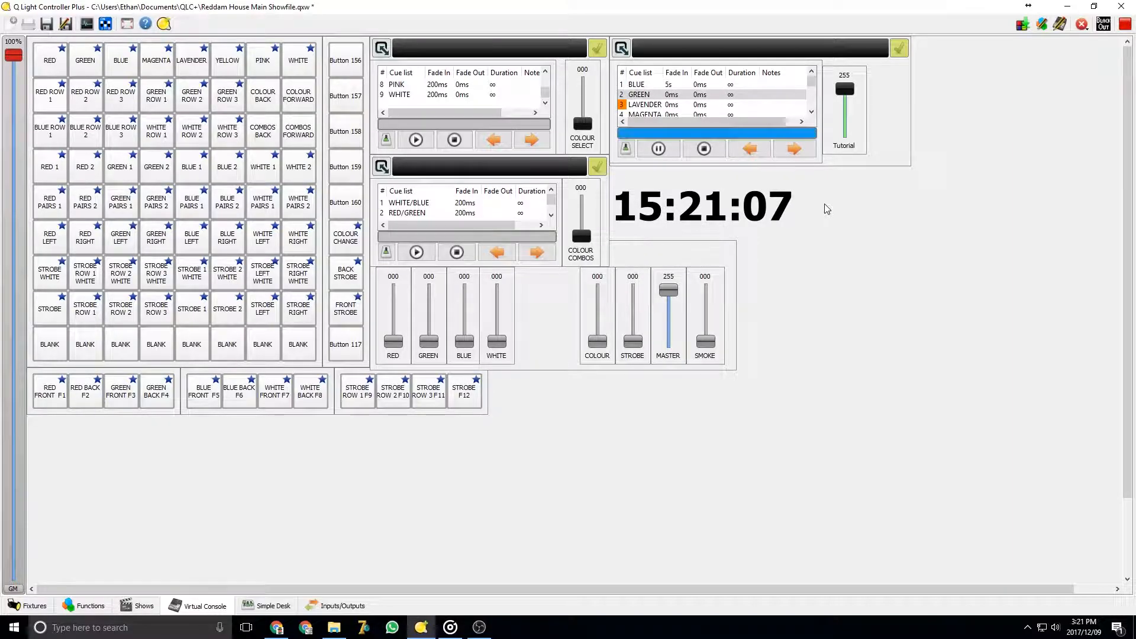
mouse_move(845, 88)
mouse_down()
mouse_move(850, 142)
mouse_move(845, 88)
mouse_up()
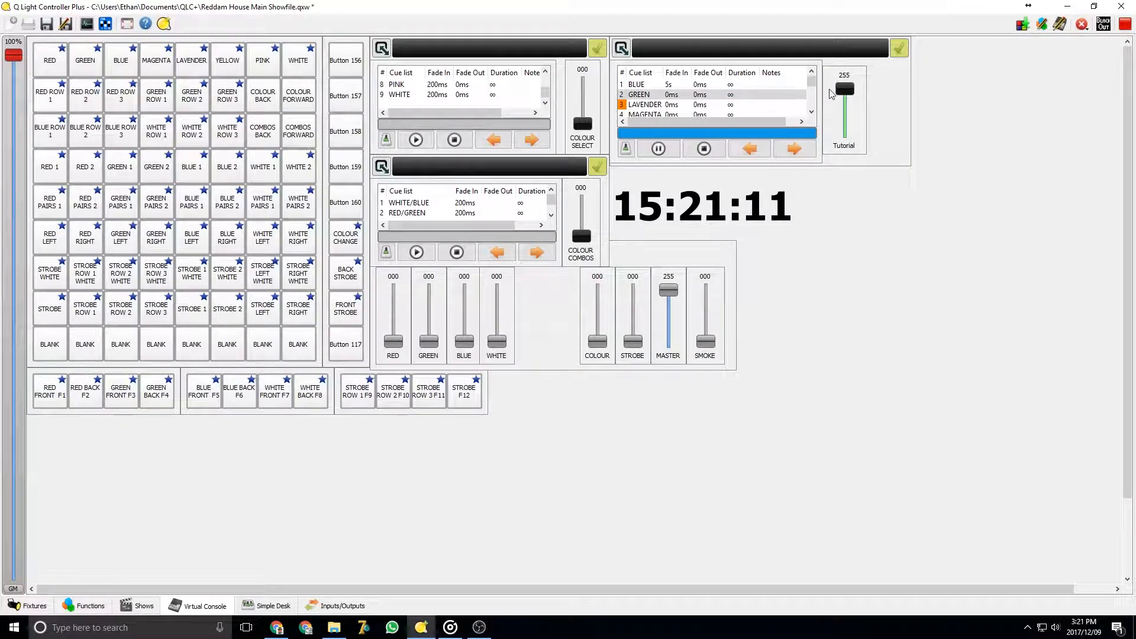
Open the Fixture Monitor, shrink it beside the console, and step the running cue list back to watch the fixtures
click(87, 24)
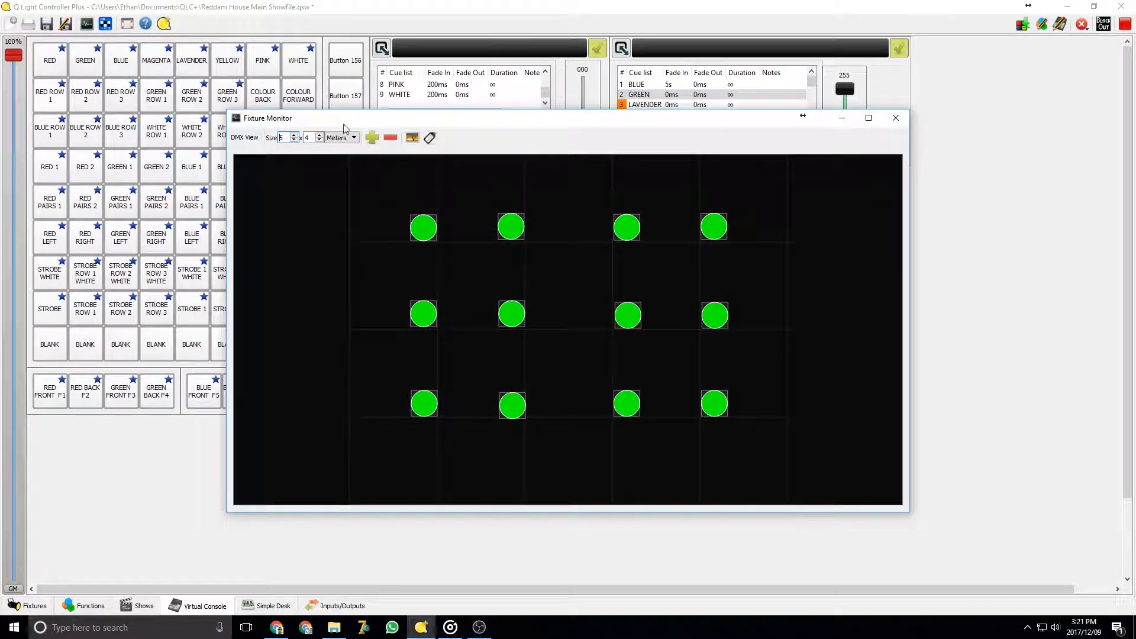
drag(374, 119, 275, 62)
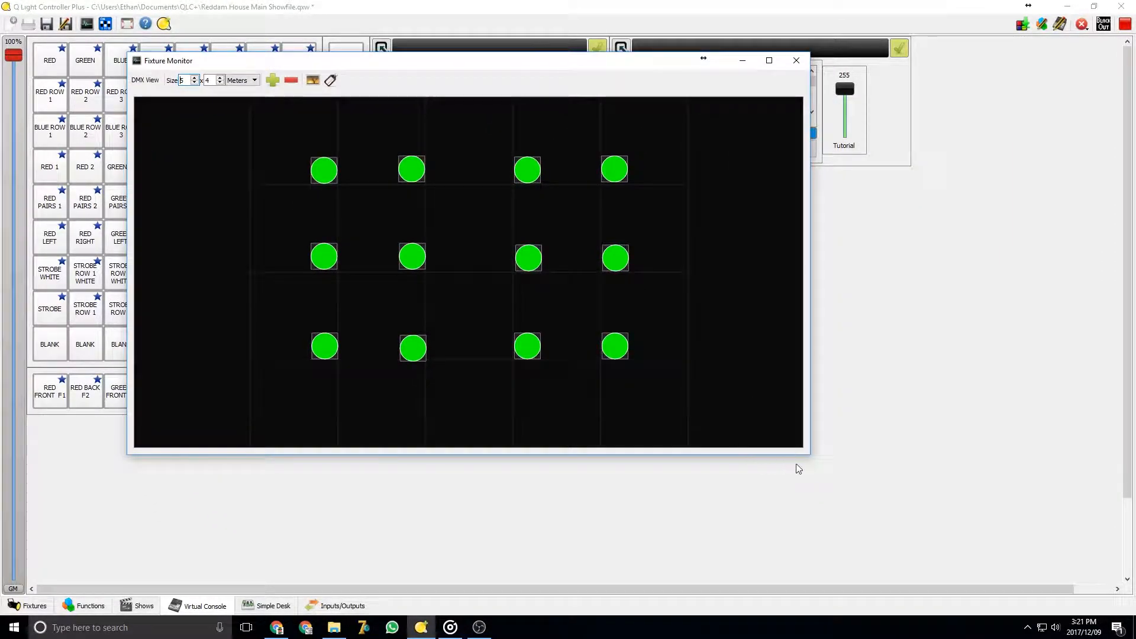
drag(808, 458, 554, 344)
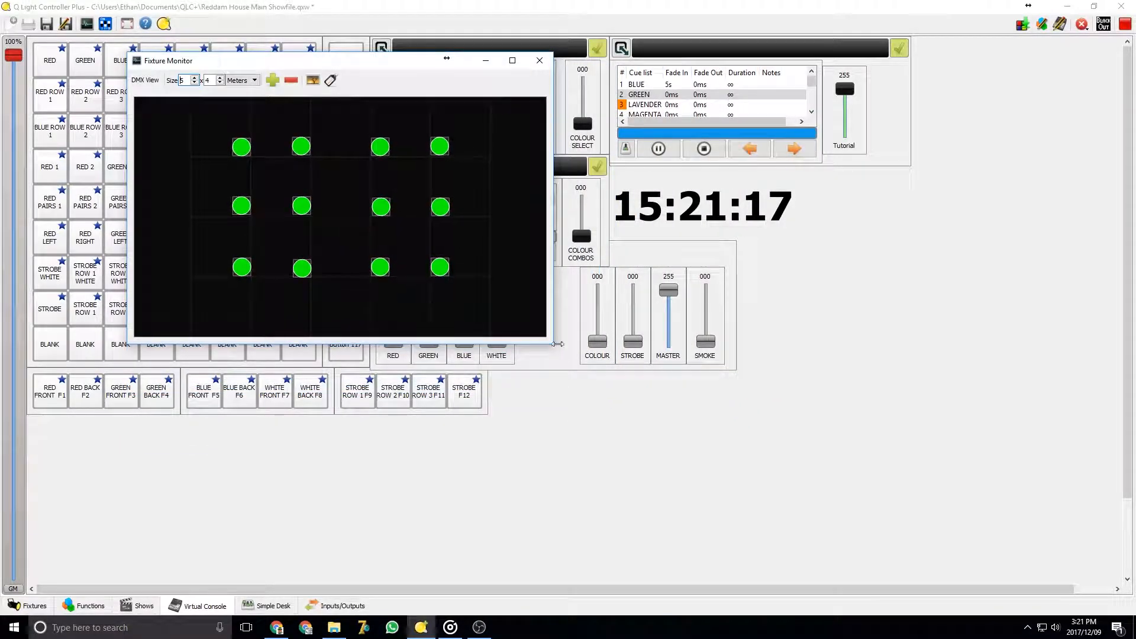
click(885, 327)
key(Left)
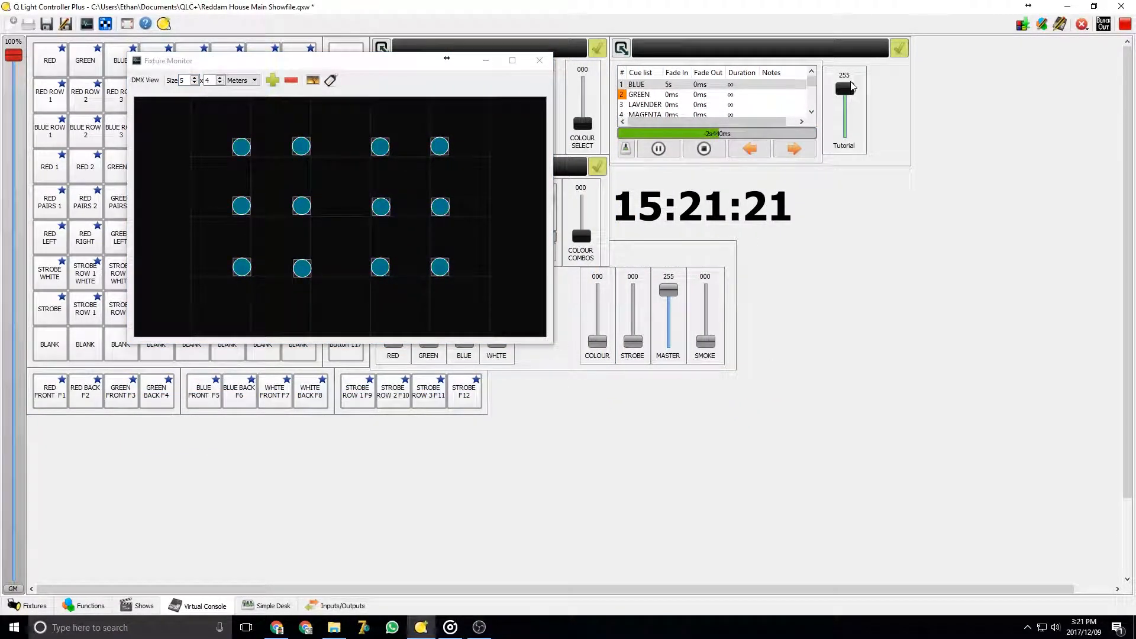
Raise the Tutorial slider to full and advance the Tutorial cue list two cues with the assigned key
drag(852, 90, 856, 37)
key(Right)
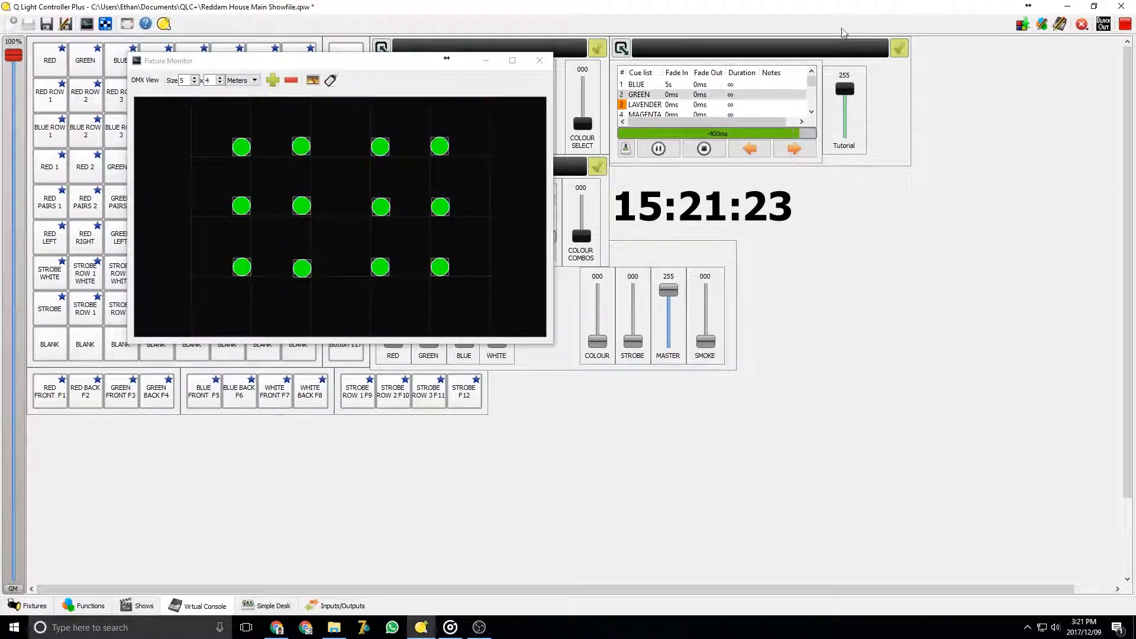
key(Right)
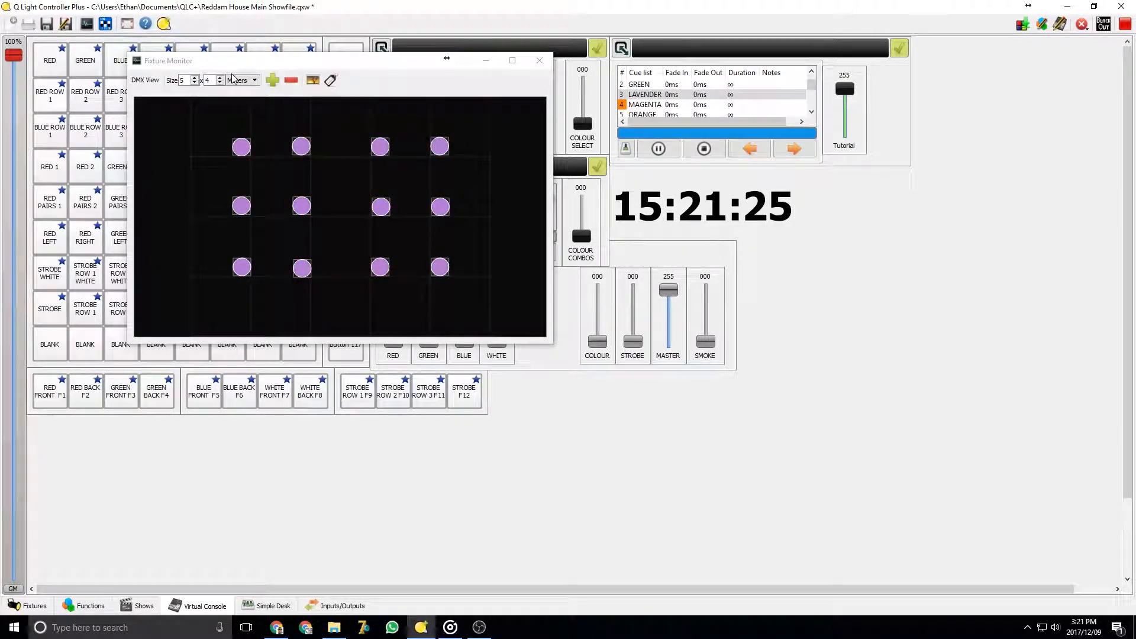
Enlarge the Fixture Monitor window to watch the fixtures, then close it
click(230, 55)
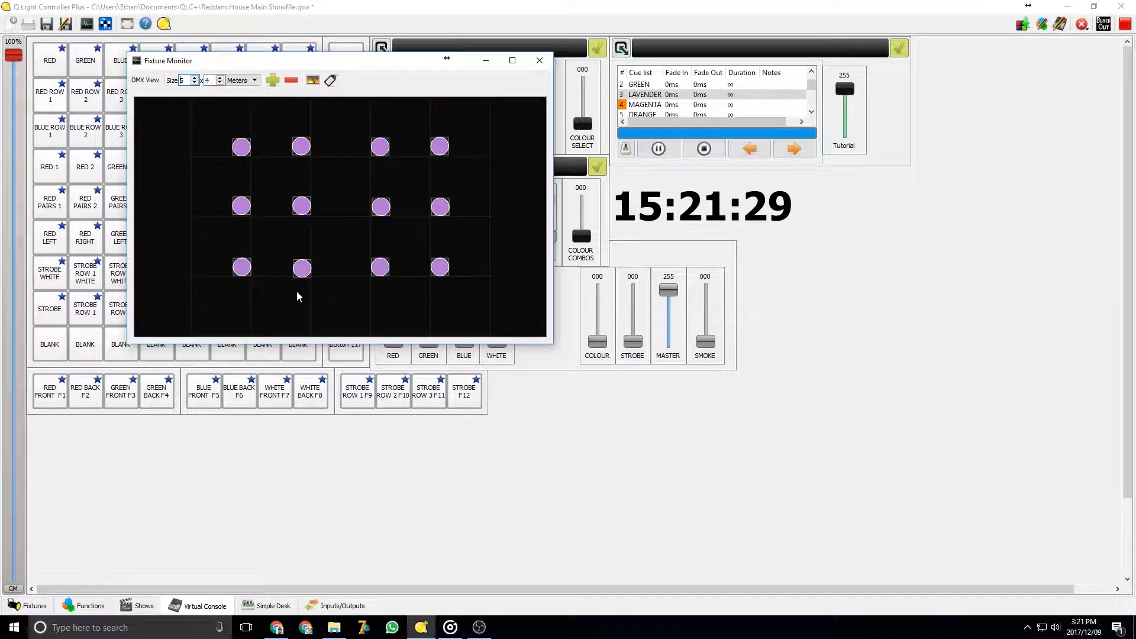
drag(552, 343, 657, 447)
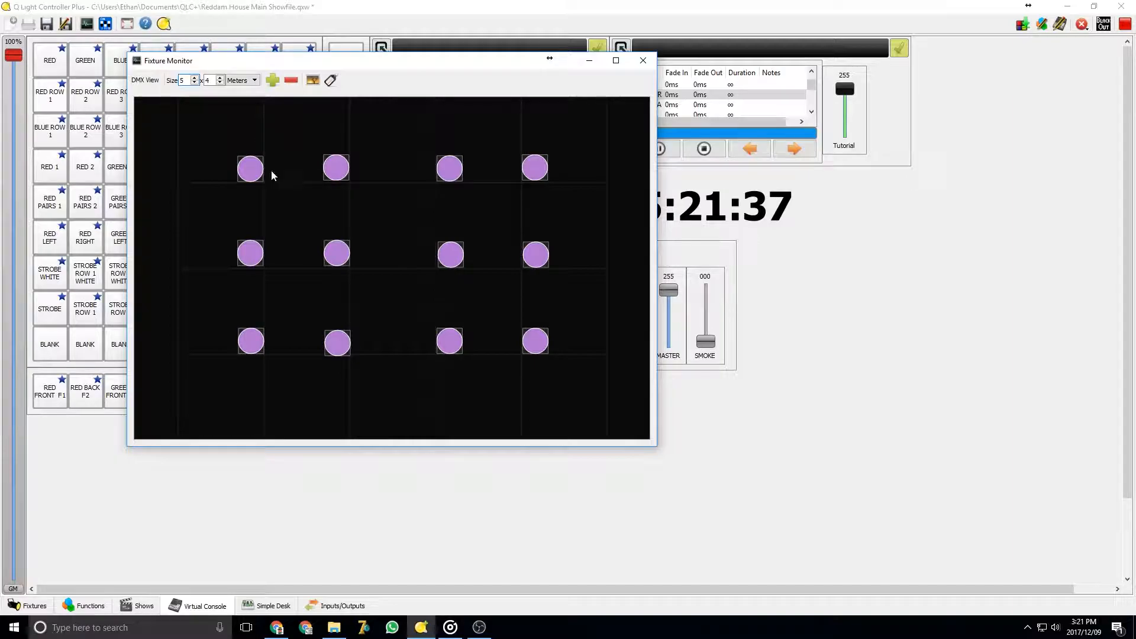
click(643, 60)
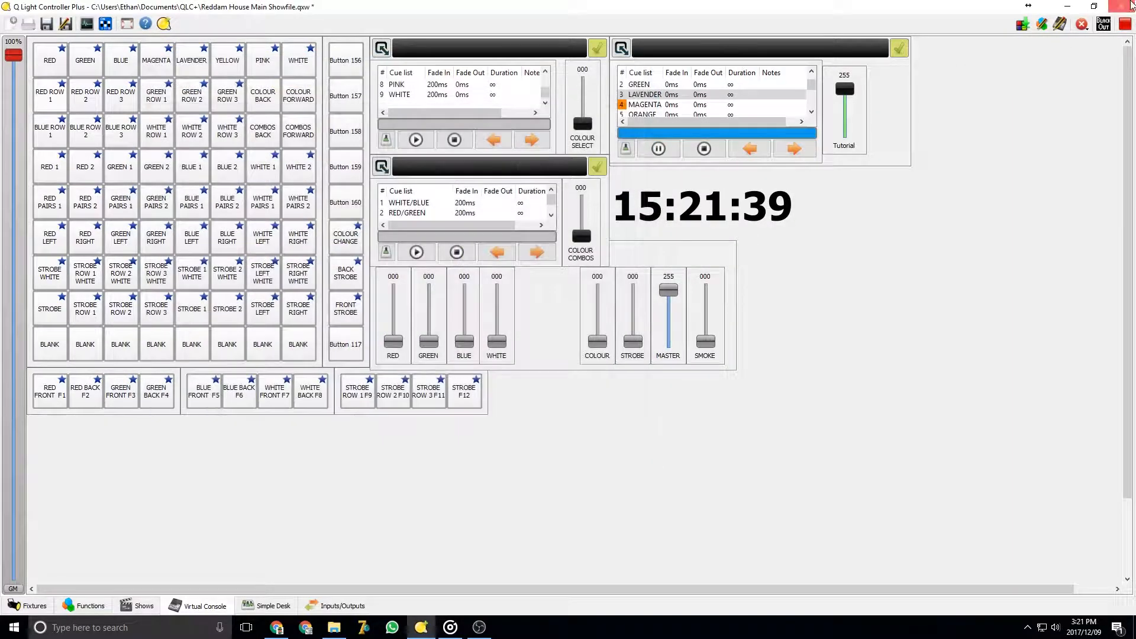
Return the Virtual Console to design mode, stopping the running functions, and select the cue list frame
click(1124, 24)
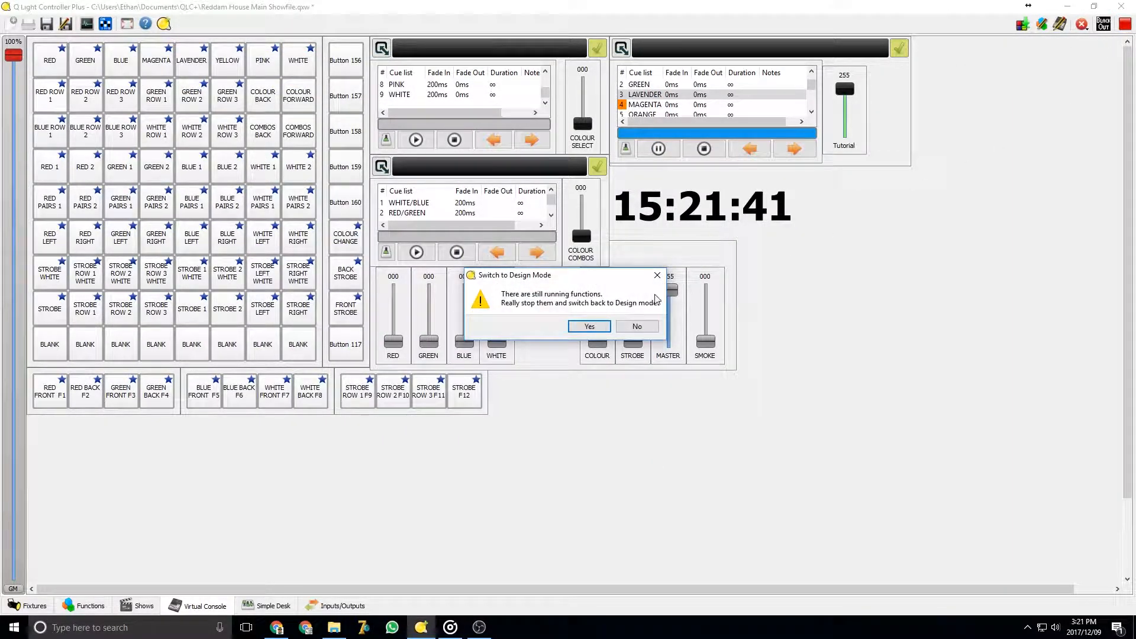
click(589, 326)
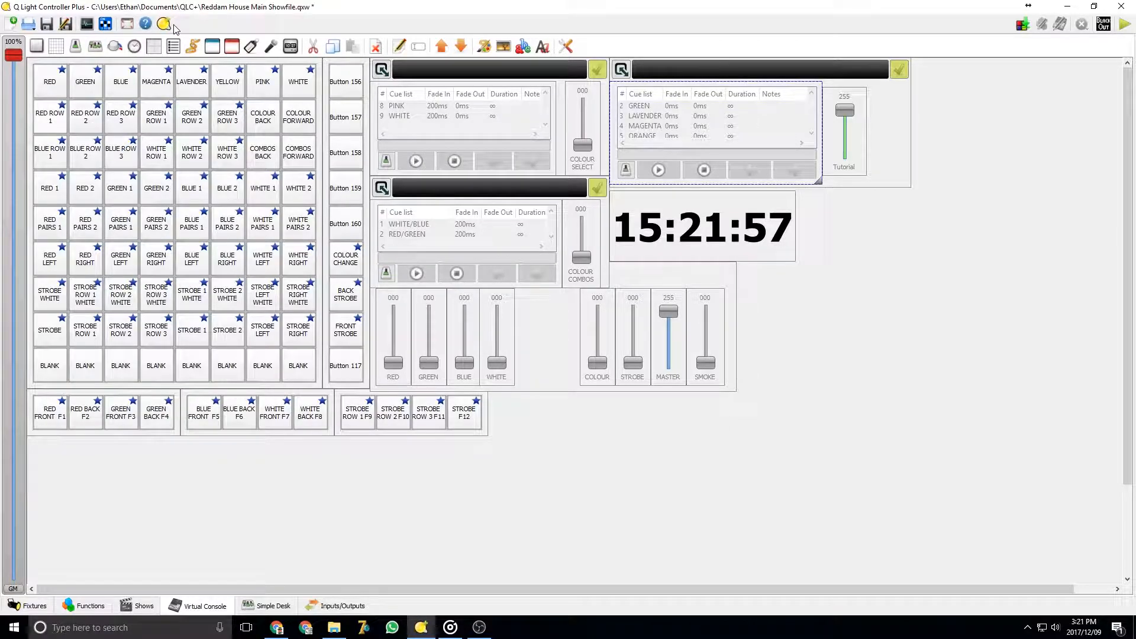
click(871, 175)
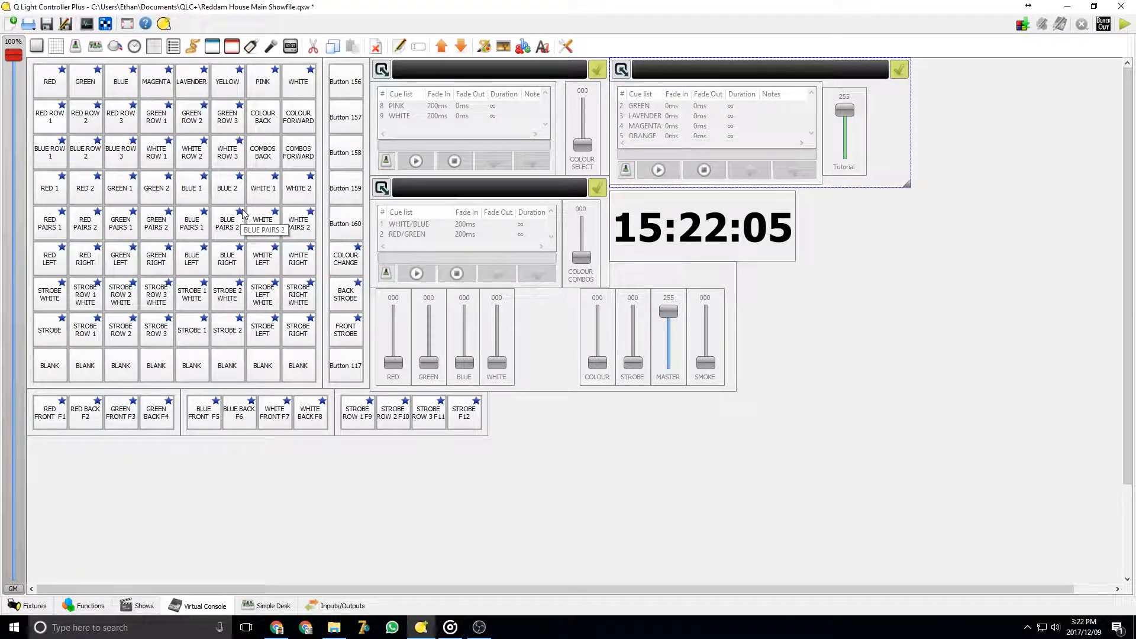
Save the current workspace and cancel the Open Workspace file dialog
click(28, 24)
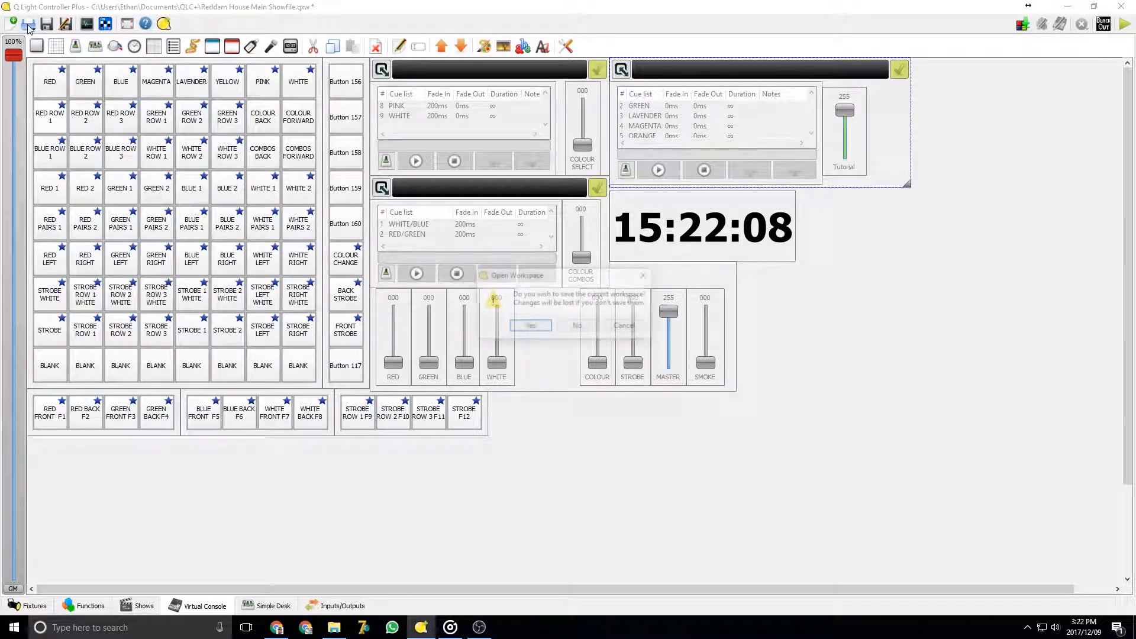
click(535, 329)
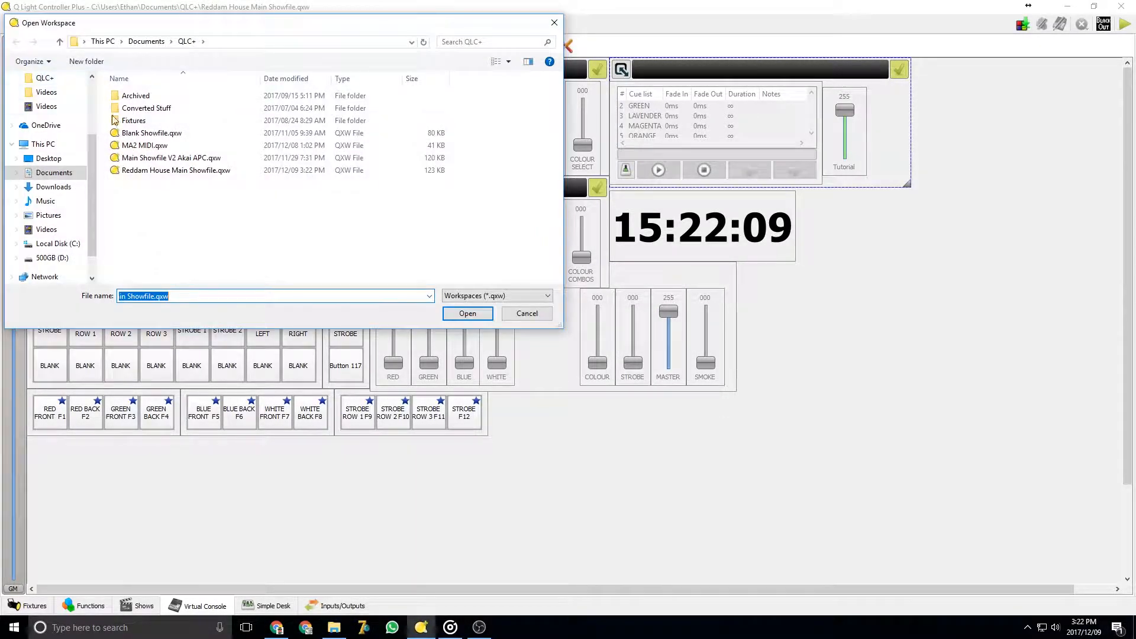
click(531, 319)
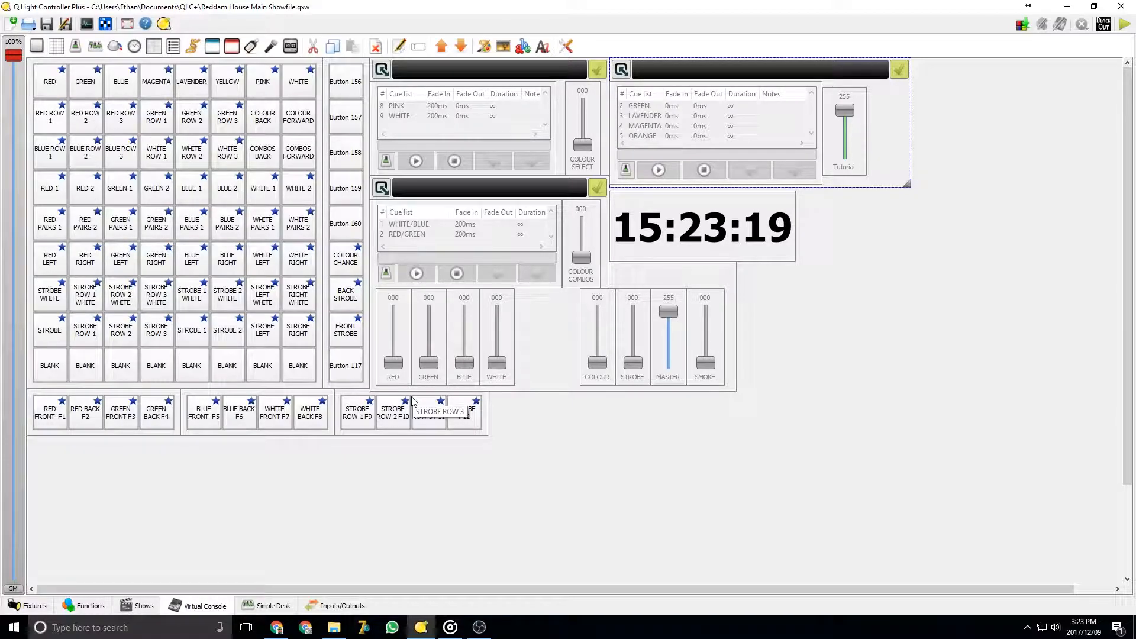
Add a 4 × 4 button matrix with 60 px buttons to the selected frame
click(61, 53)
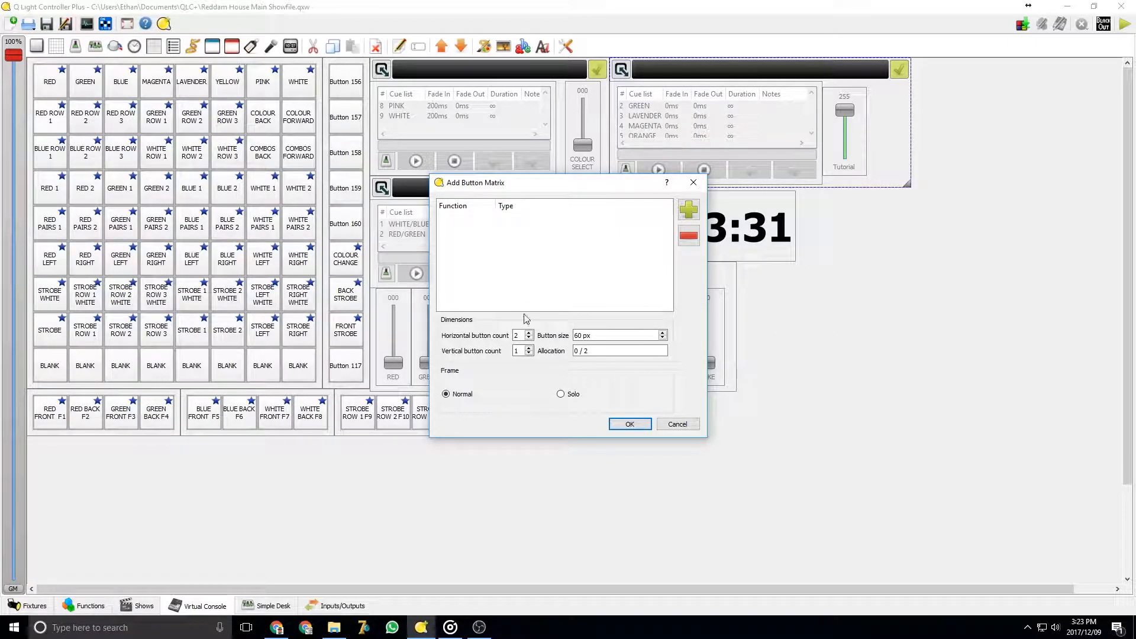
click(689, 210)
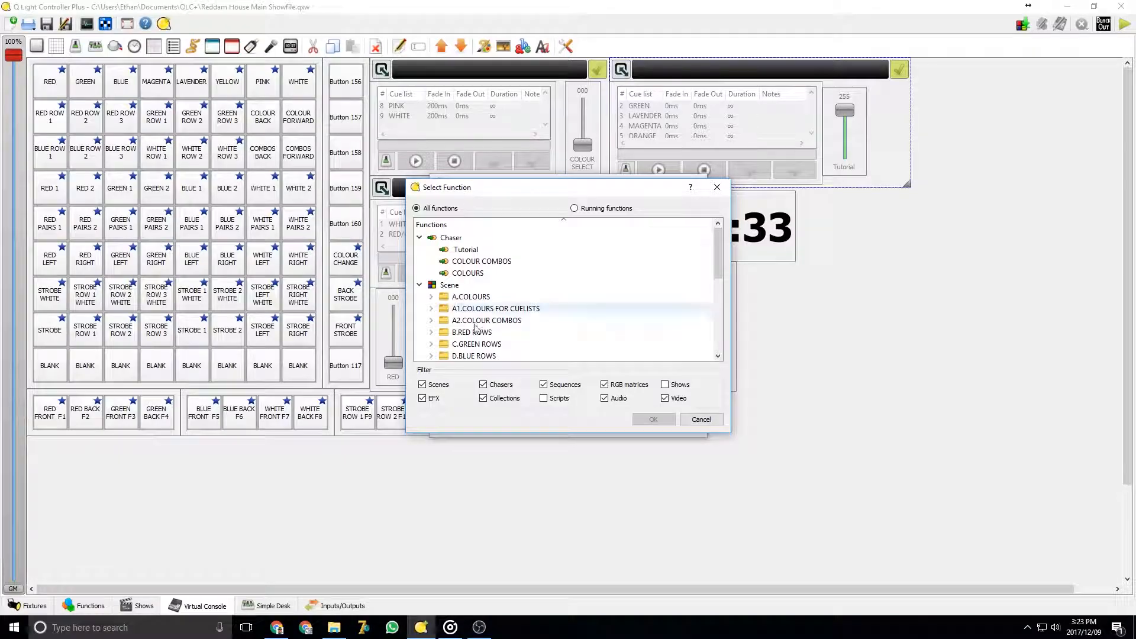
click(705, 421)
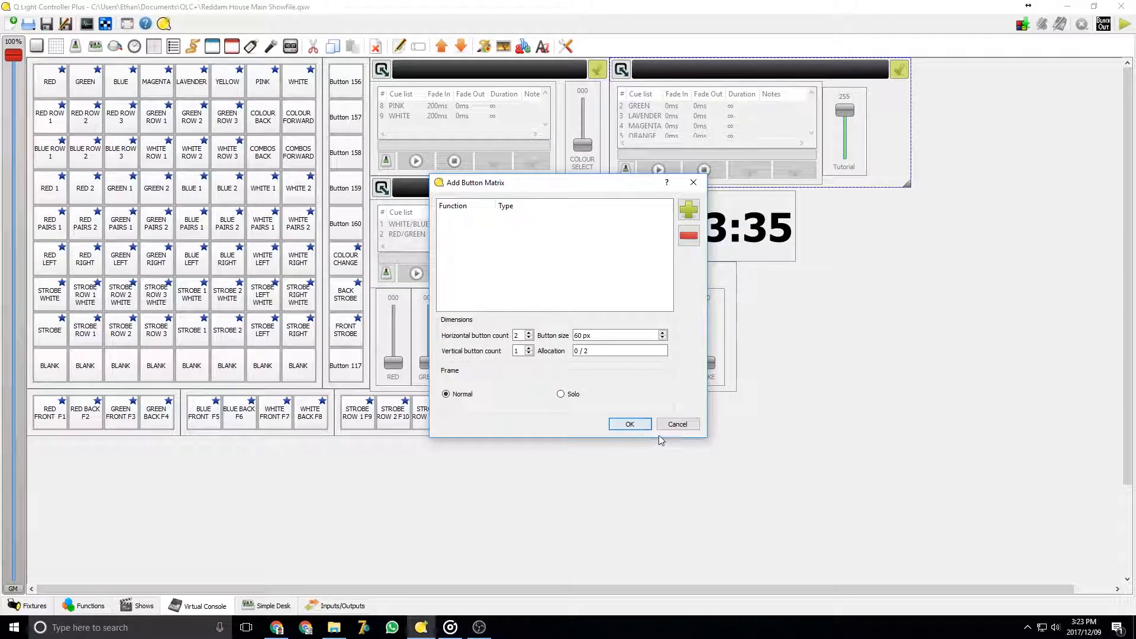
click(529, 333)
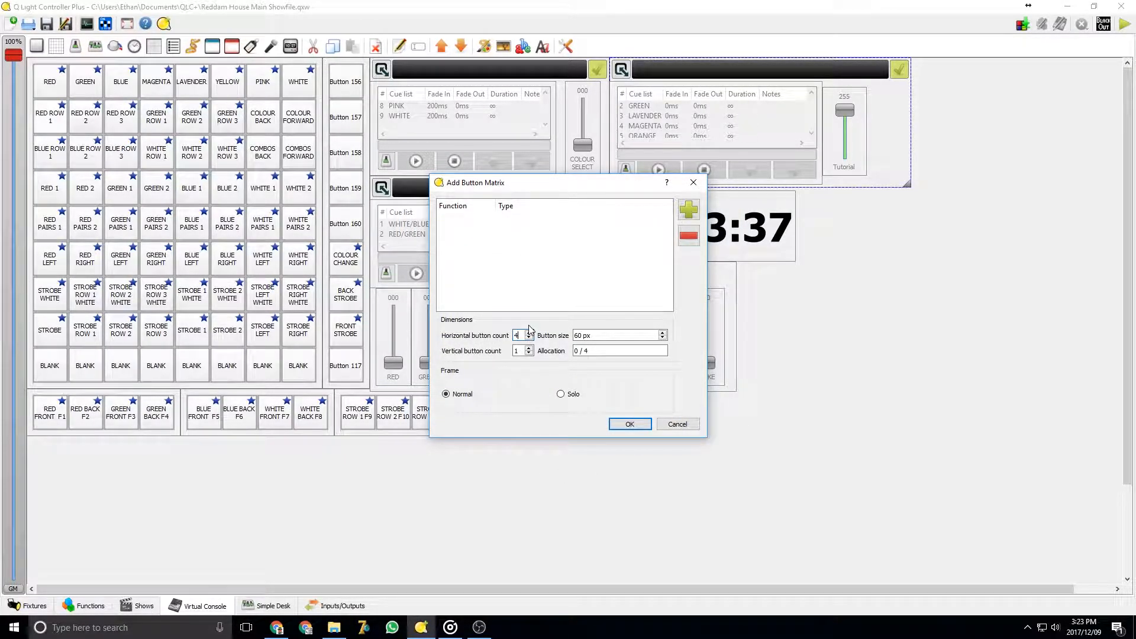
key(Tab)
key(Tab)
text(4)
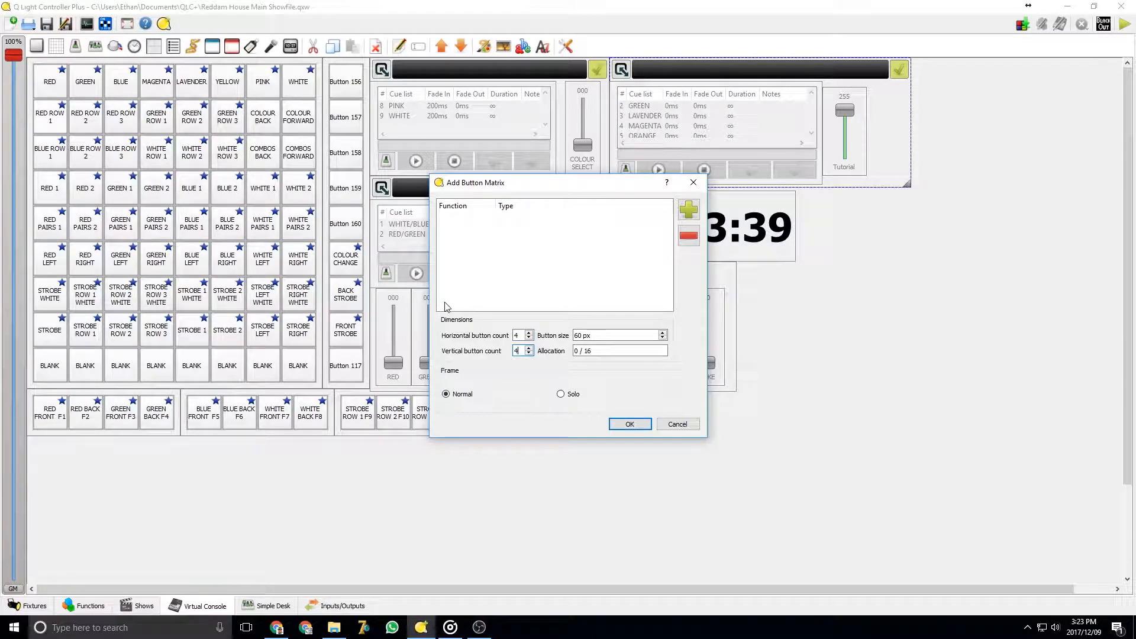
click(631, 423)
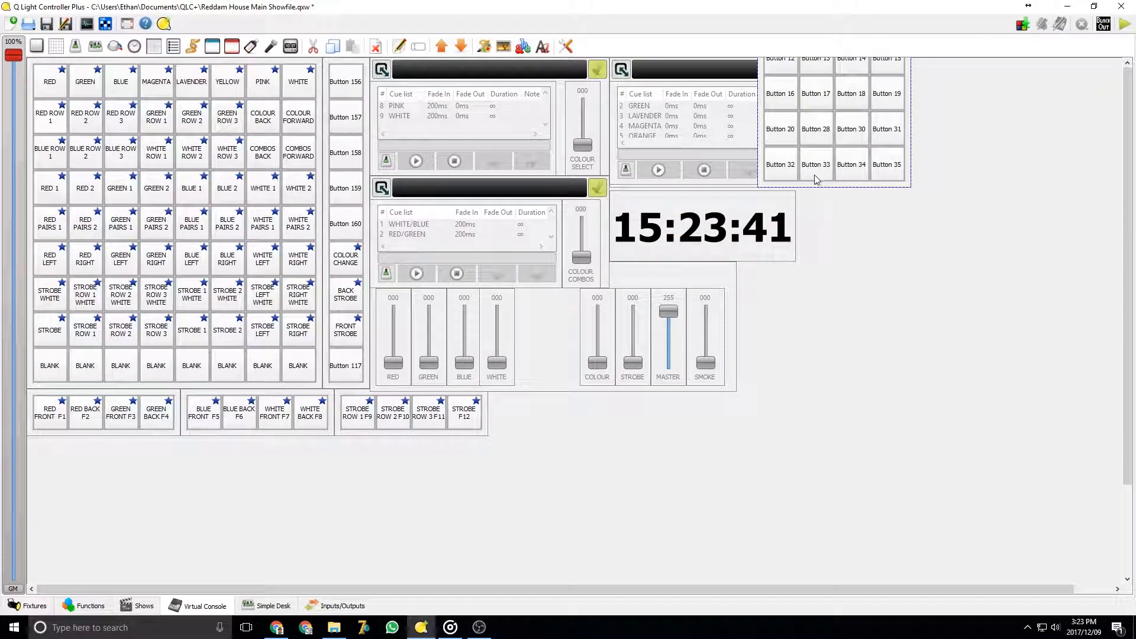
Move the new button matrix and delete it
drag(821, 185, 917, 203)
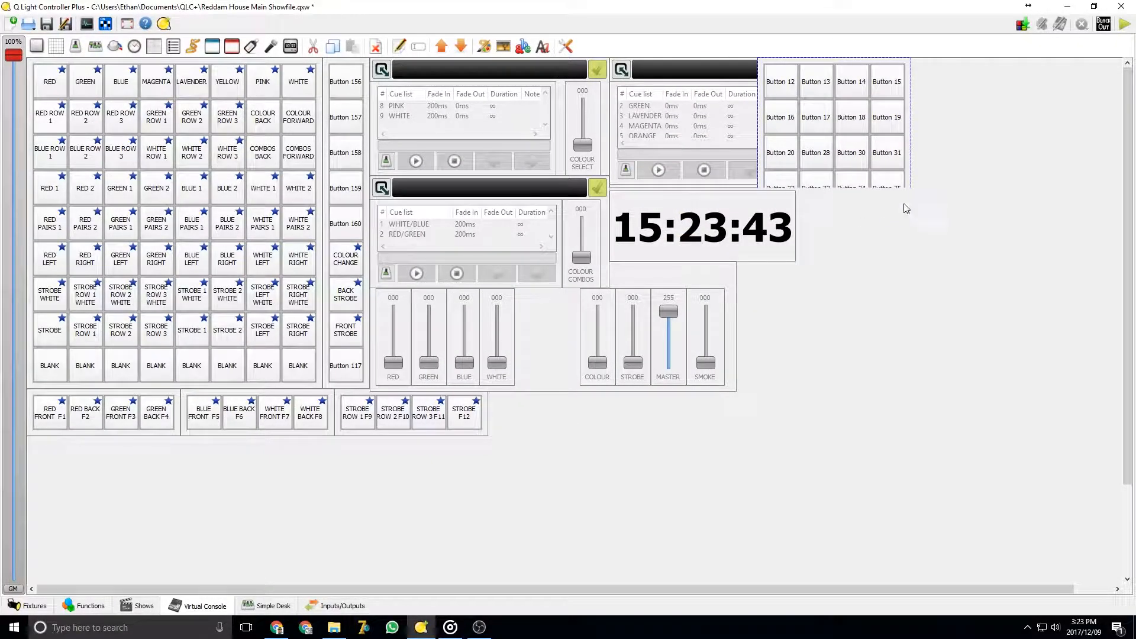
key(Delete)
key(Return)
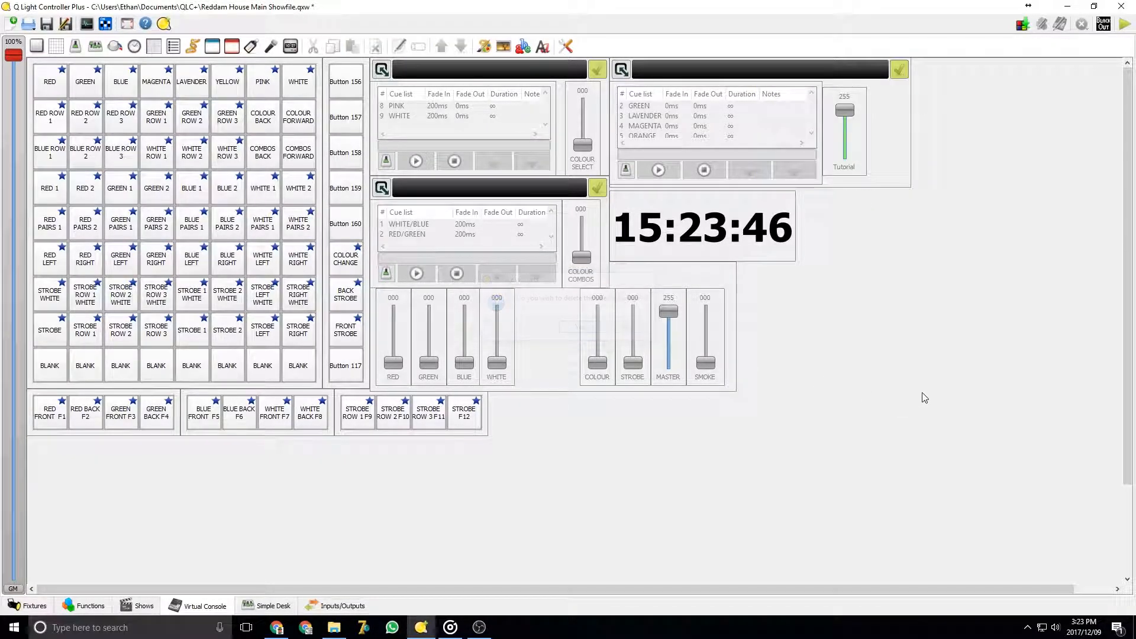
Add a button to the right of the master and smoke sliders and open its properties
click(40, 50)
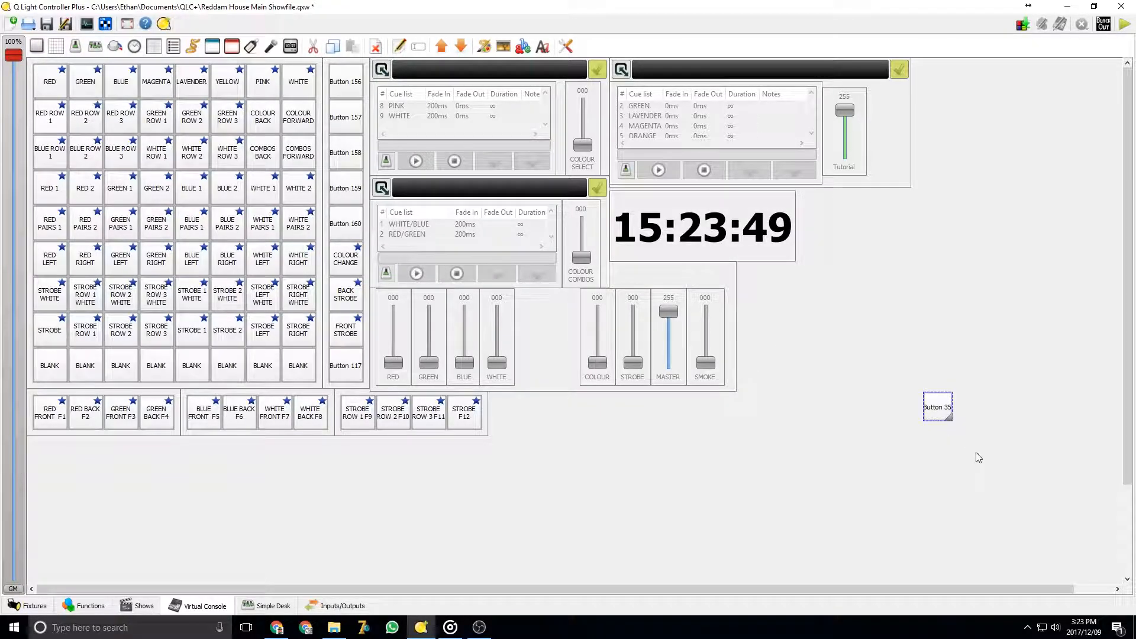
drag(948, 416, 805, 338)
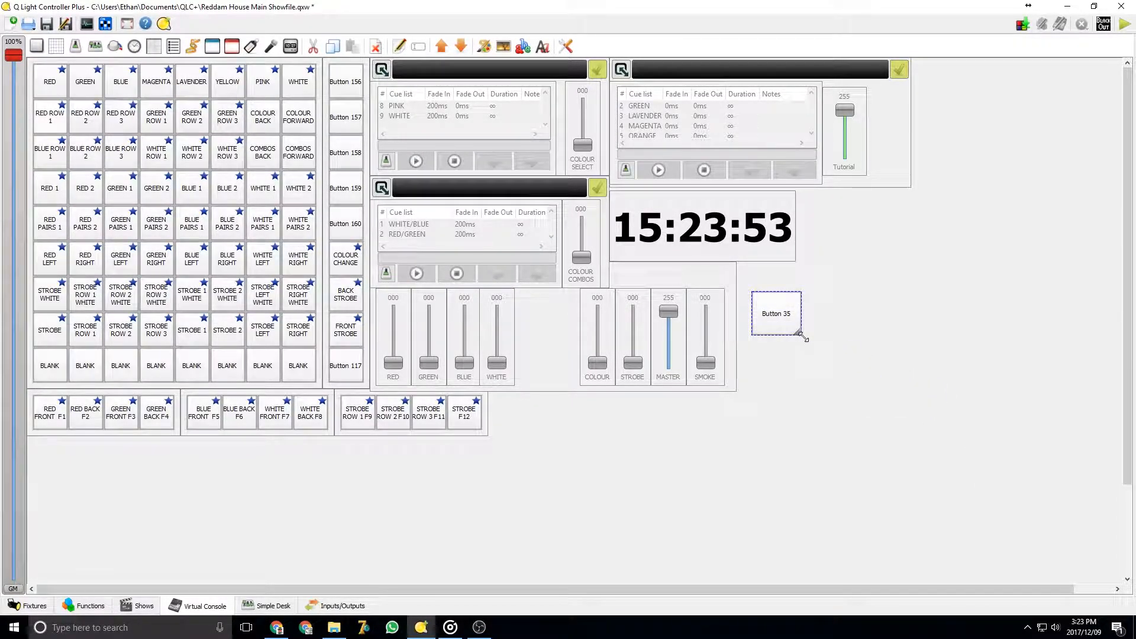
right_click(777, 308)
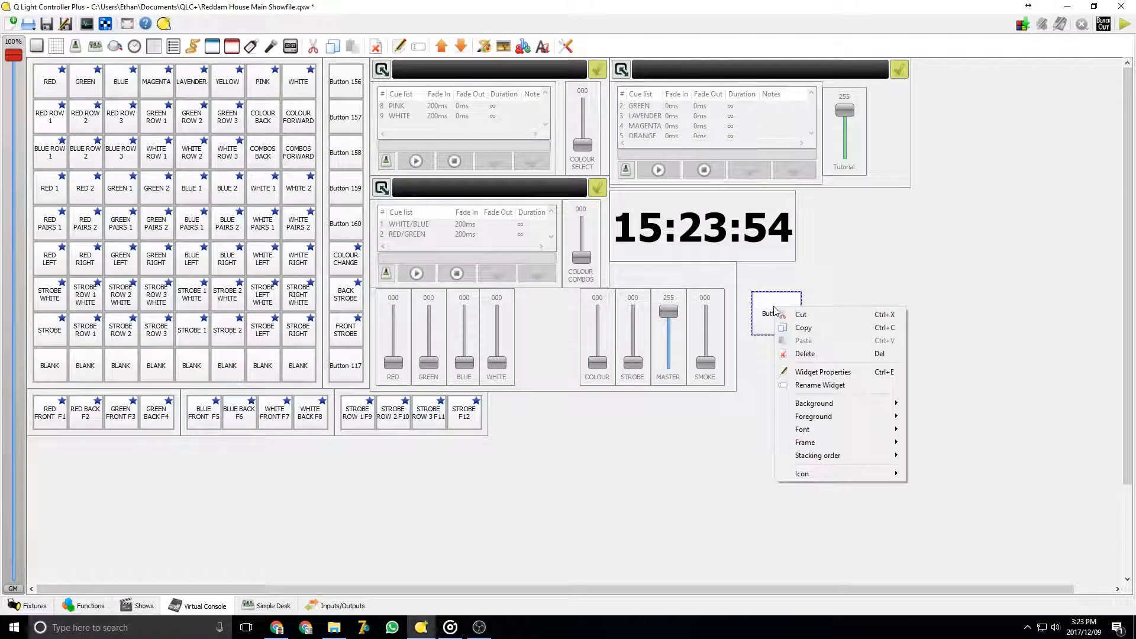
click(824, 373)
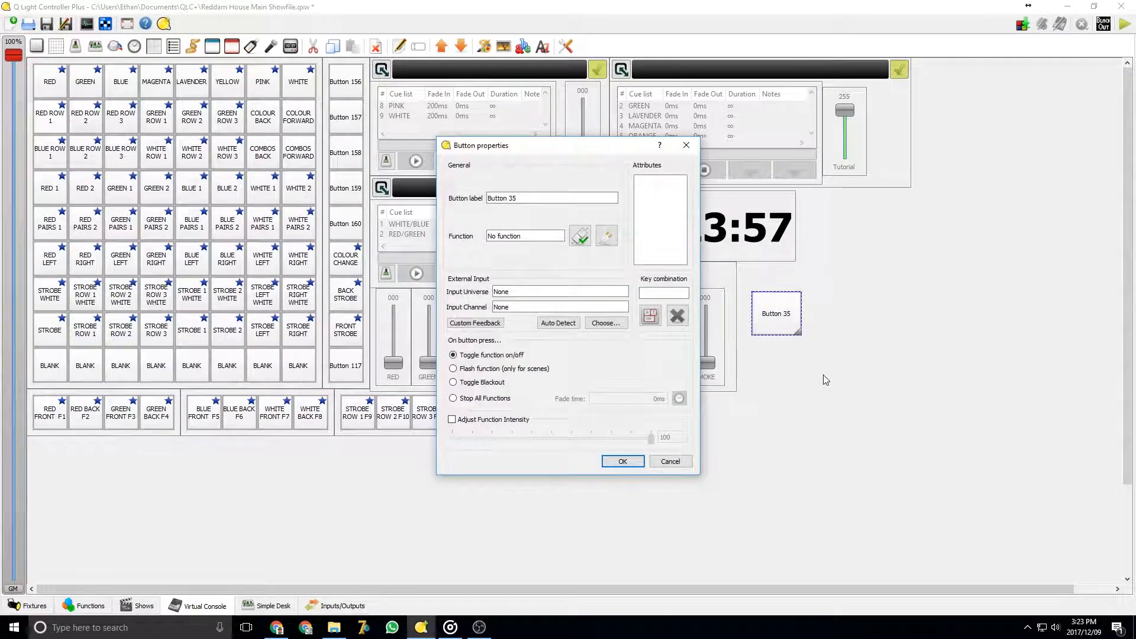
Assign the GREEN scene from A.COLOURS to the button and confirm its properties
click(580, 236)
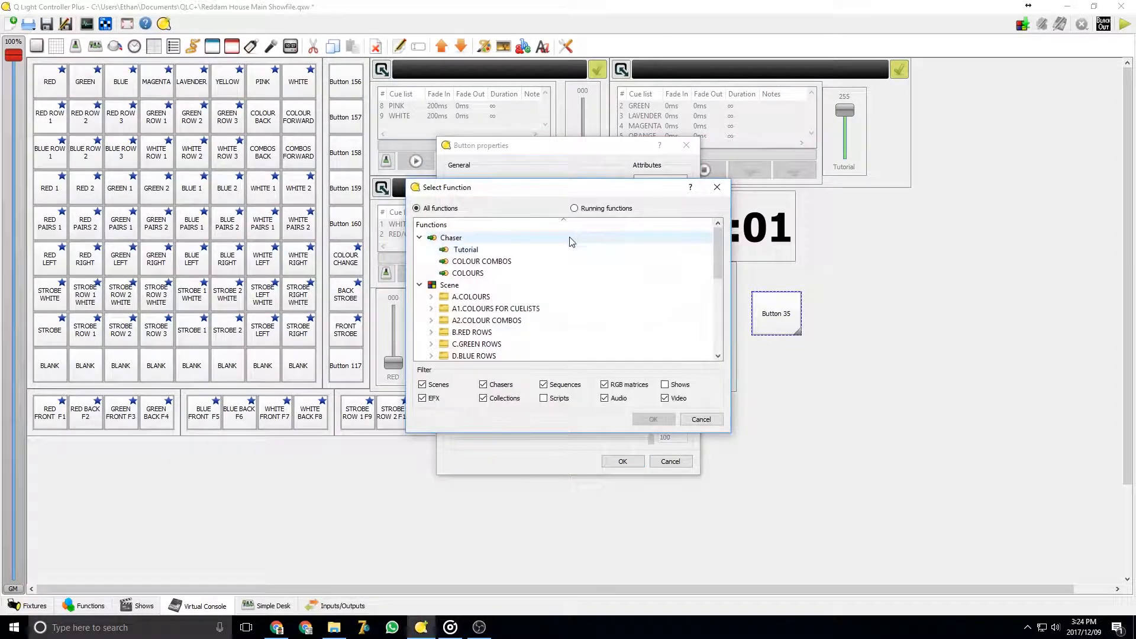
scroll(444, 284, down, 3)
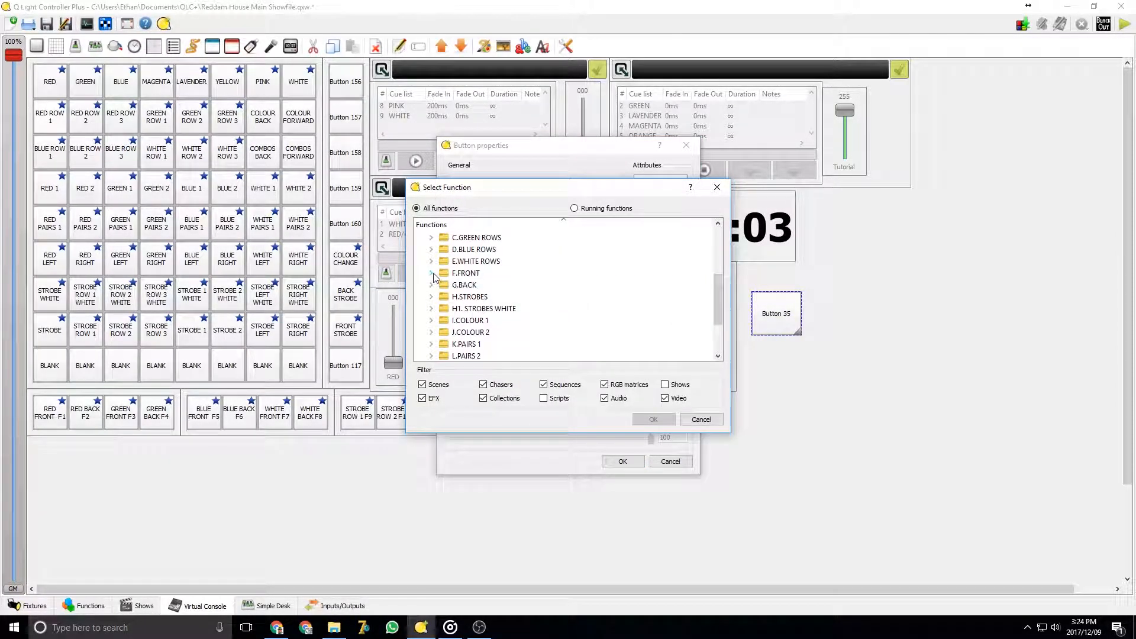
click(431, 273)
scroll(434, 278, up, 3)
click(432, 261)
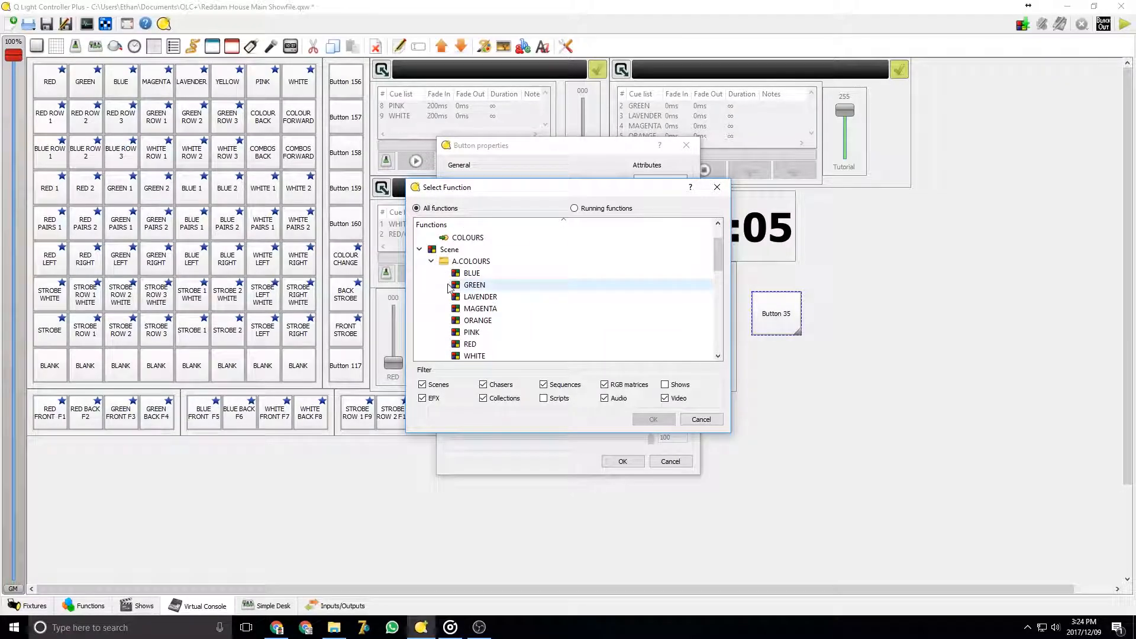
click(470, 285)
click(654, 419)
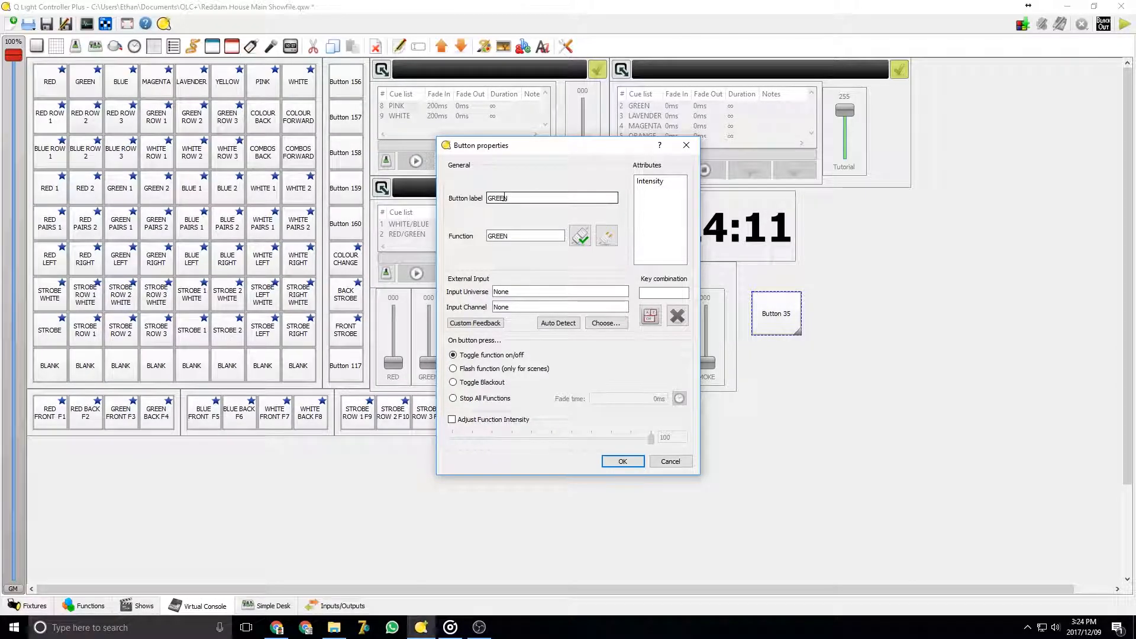
click(650, 315)
click(637, 401)
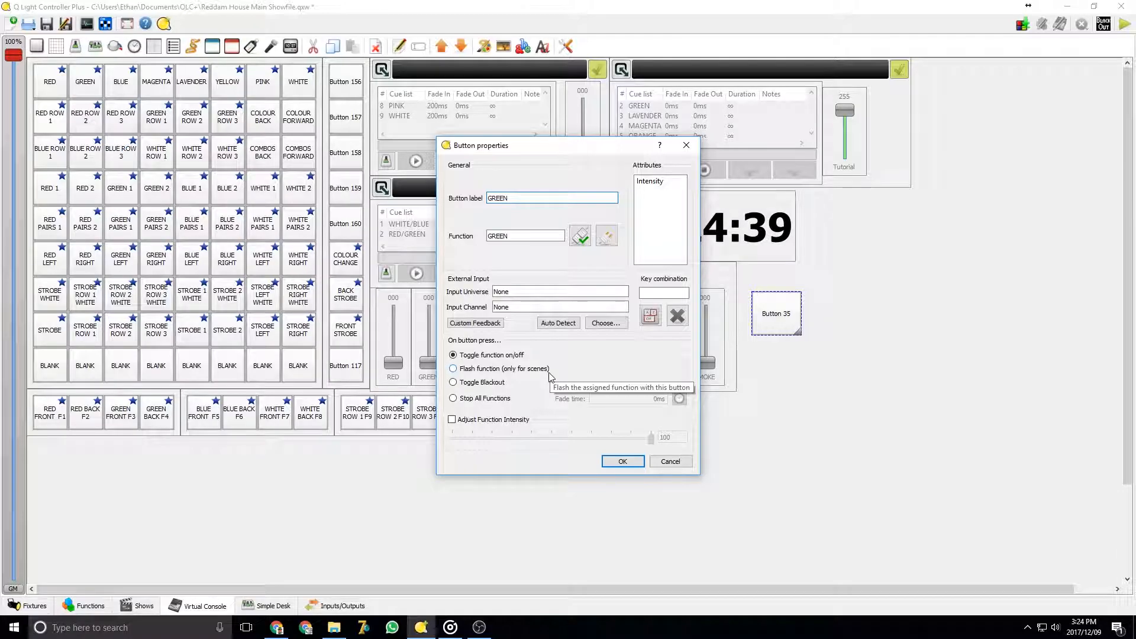
click(621, 462)
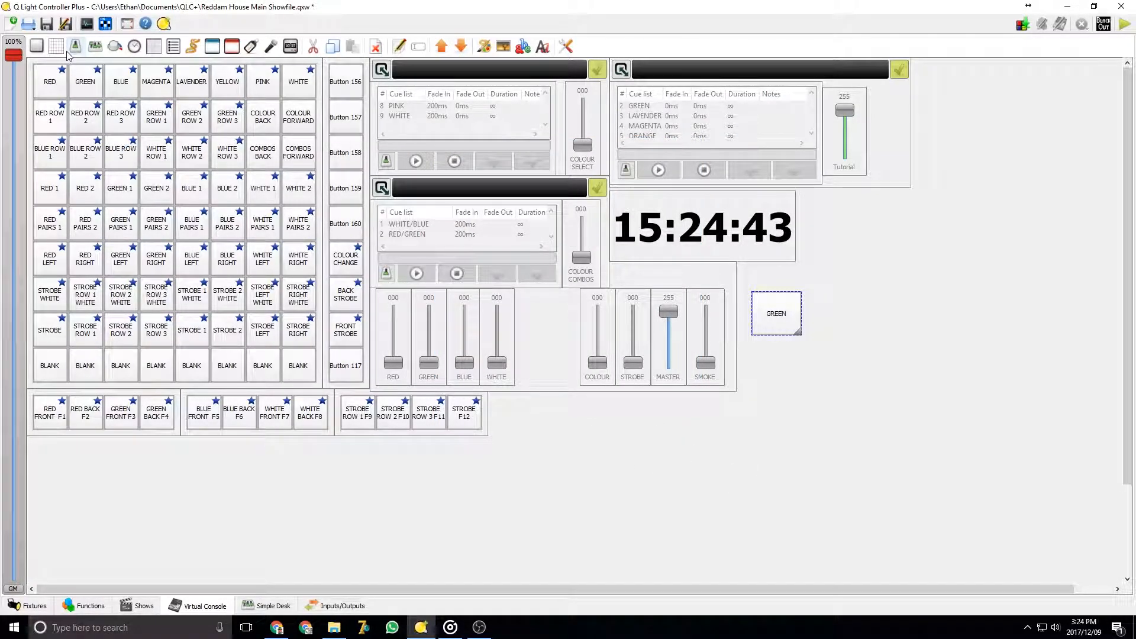
Add a slider next to the GREEN button and open its properties
click(75, 52)
drag(946, 469, 836, 345)
right_click(836, 344)
click(869, 401)
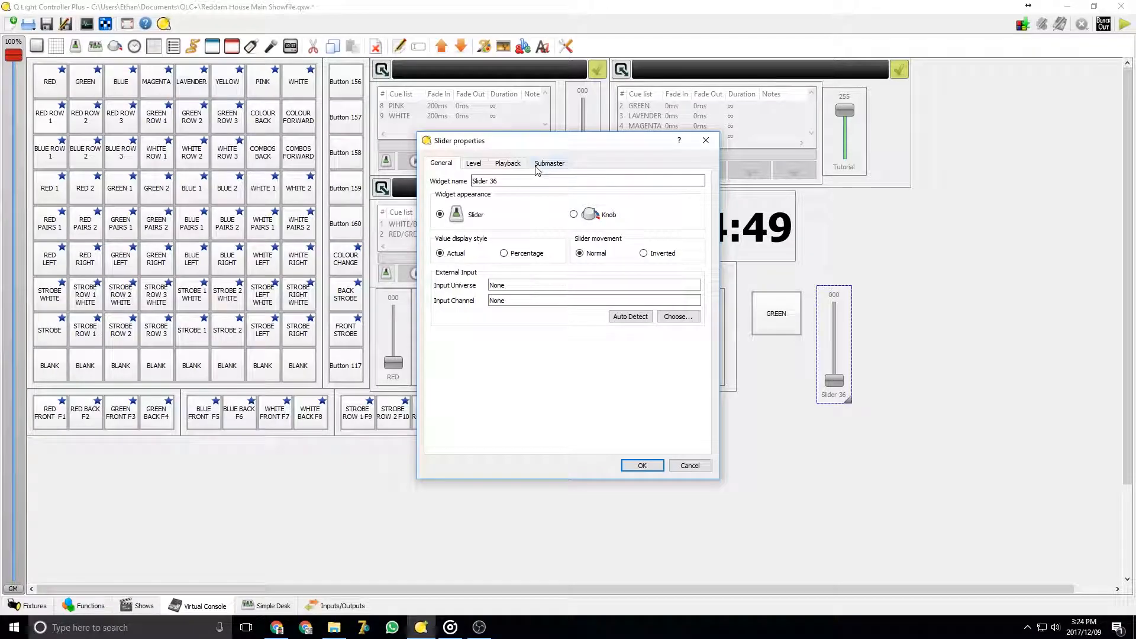
Switch the slider to Level mode and browse Light #01's channels
click(549, 164)
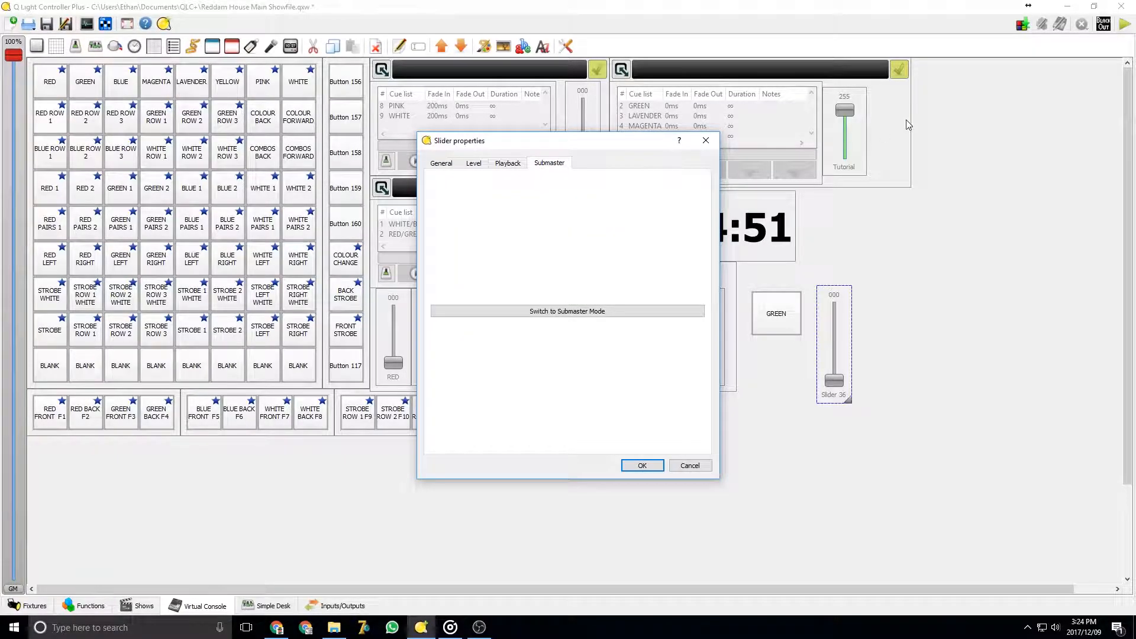
click(478, 166)
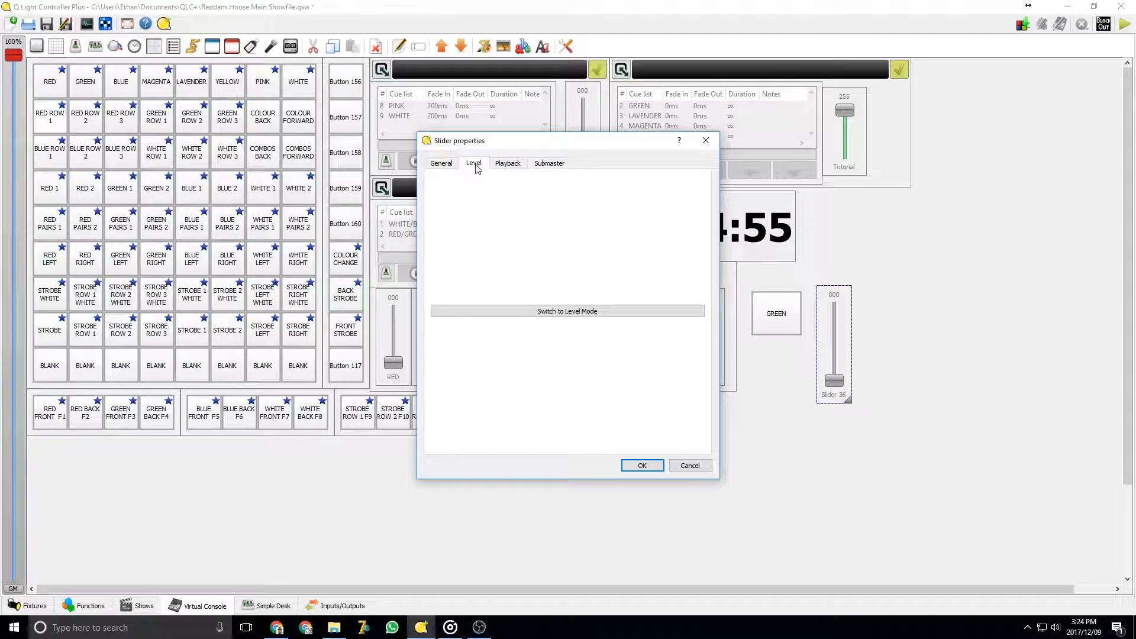
click(586, 312)
click(437, 231)
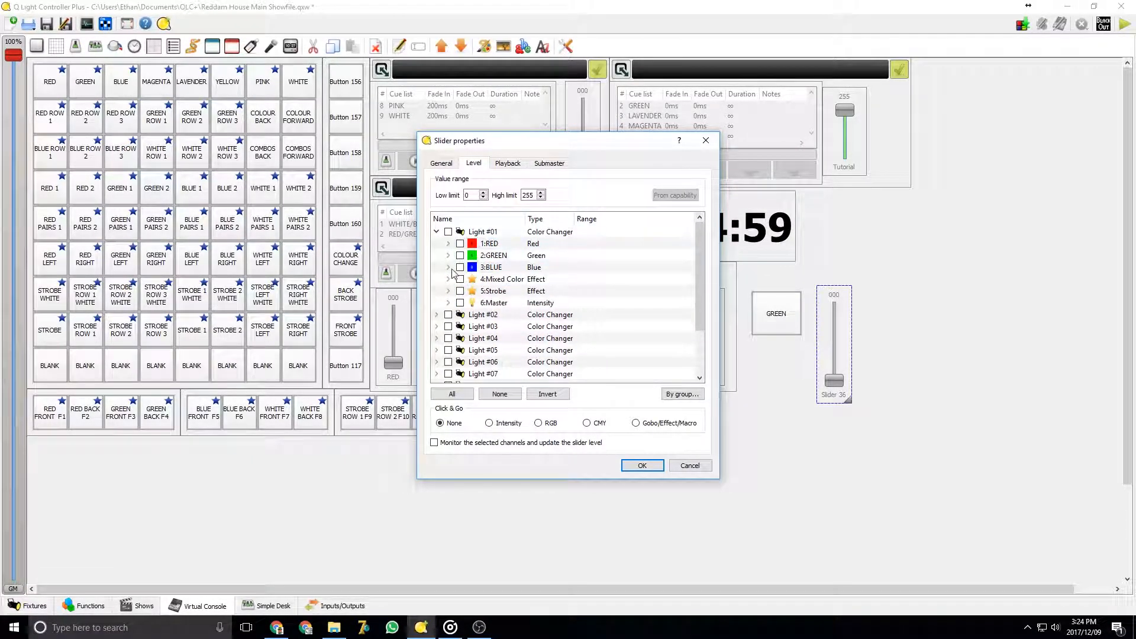
scroll(450, 252, down, 1)
scroll(441, 250, up, 1)
click(436, 233)
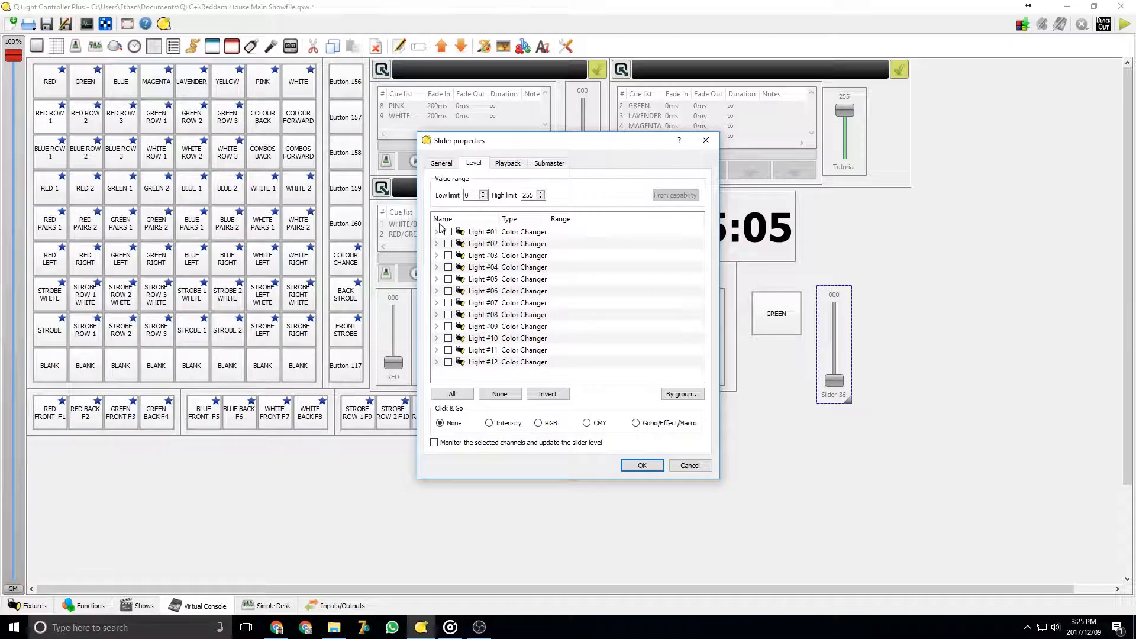
Switch the slider to Playback mode
click(508, 164)
click(599, 311)
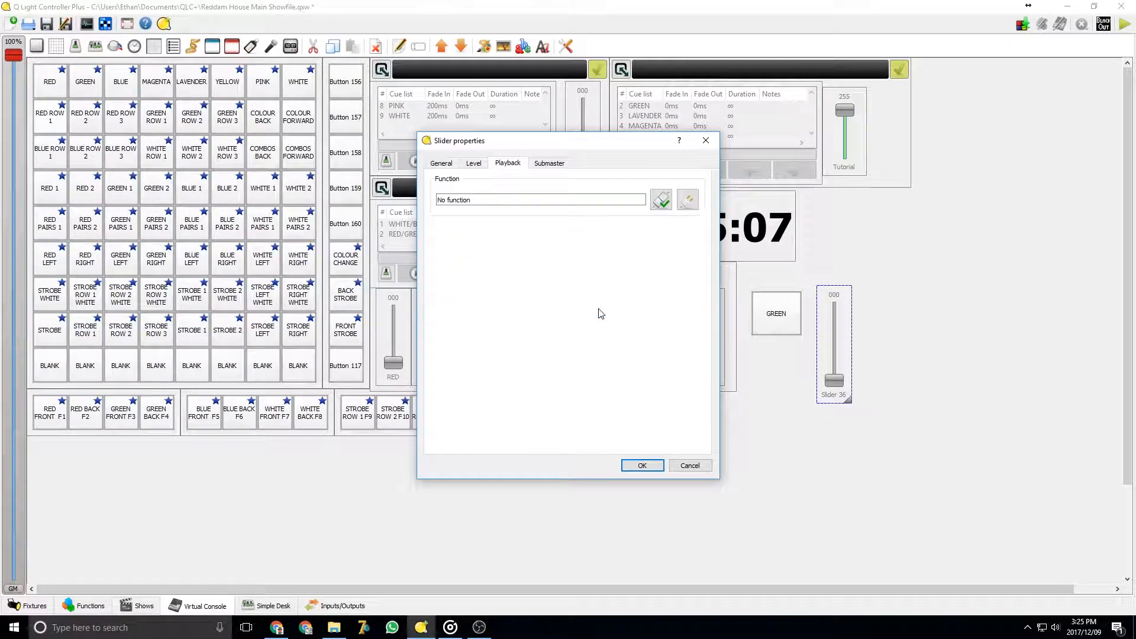
Browse the function list for the slider's playback and close the slider properties without assigning a function
click(661, 200)
scroll(641, 264, down, 5)
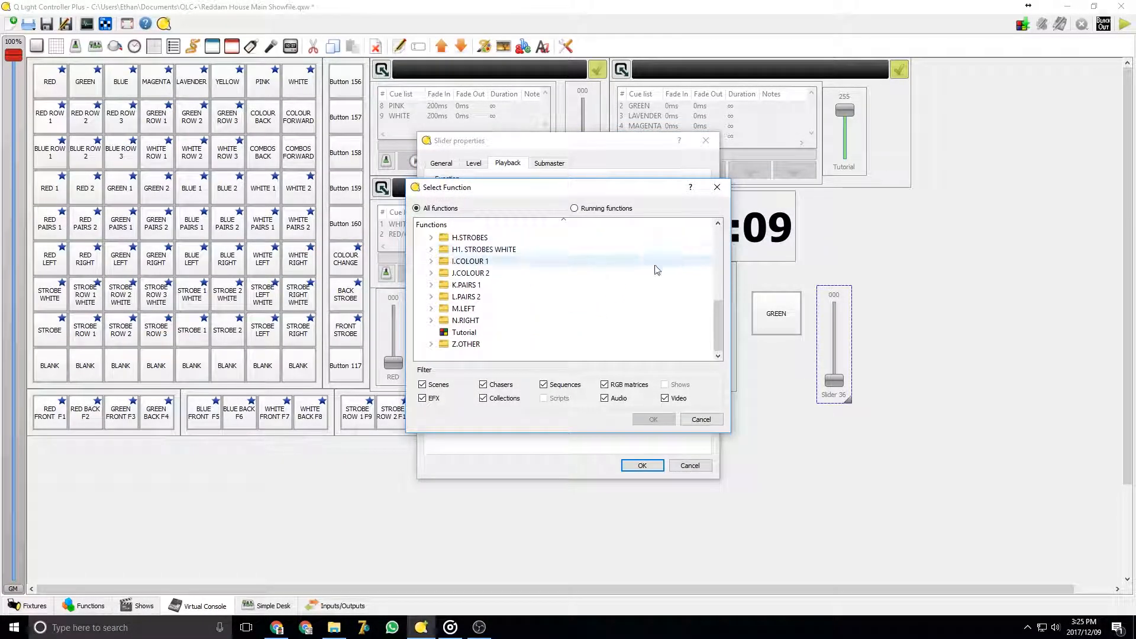
click(687, 464)
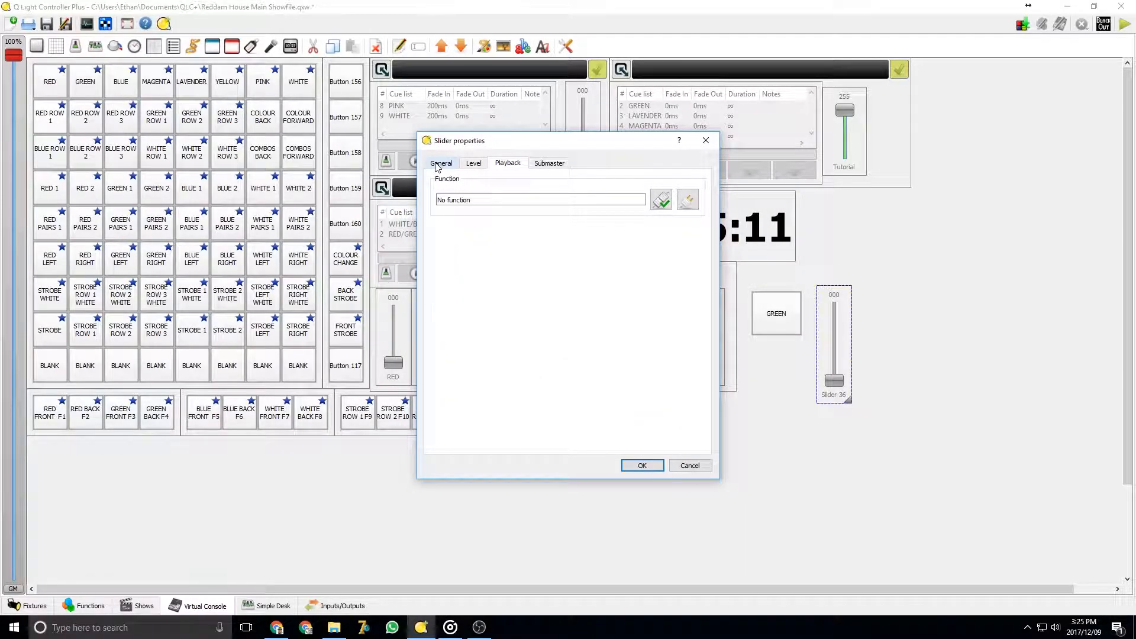
click(441, 164)
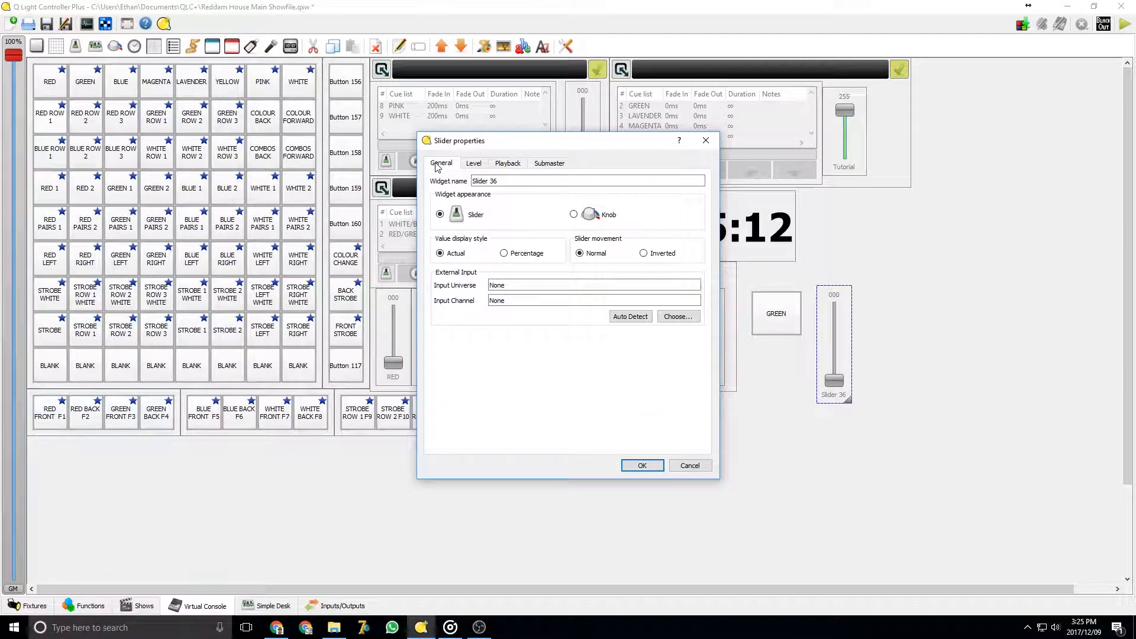
triple_click(496, 180)
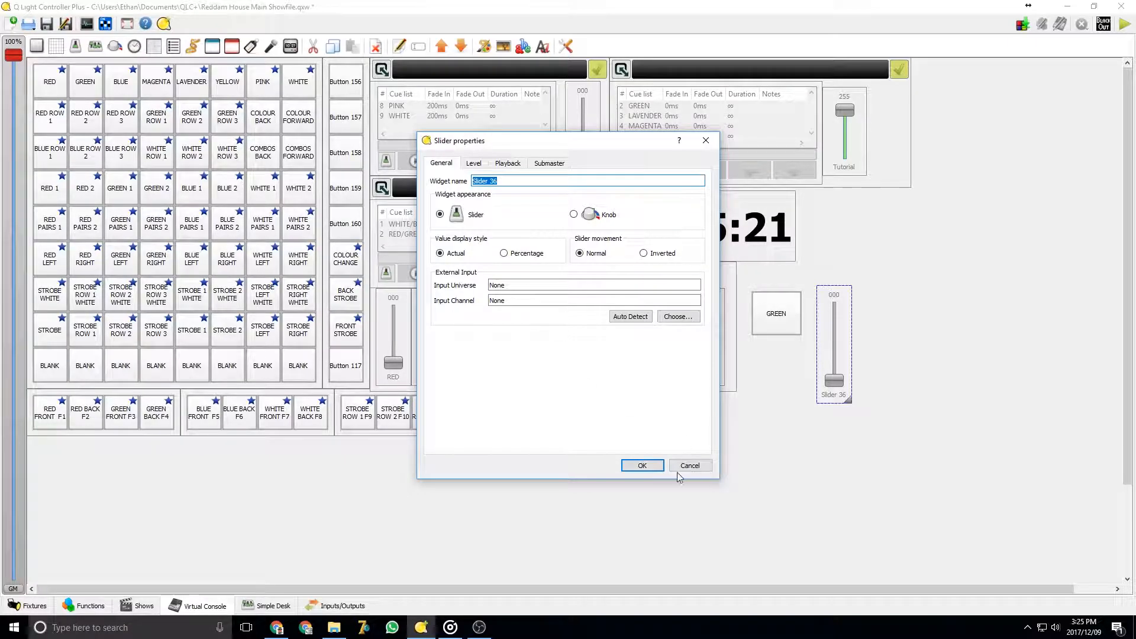
click(641, 466)
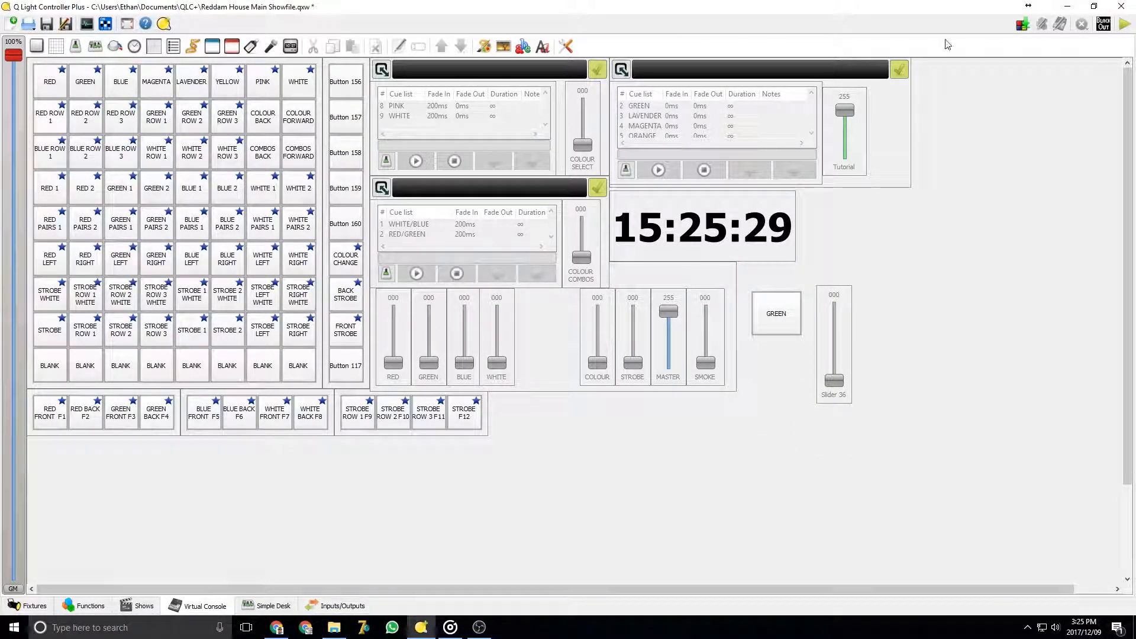
click(290, 46)
click(893, 488)
key(Delete)
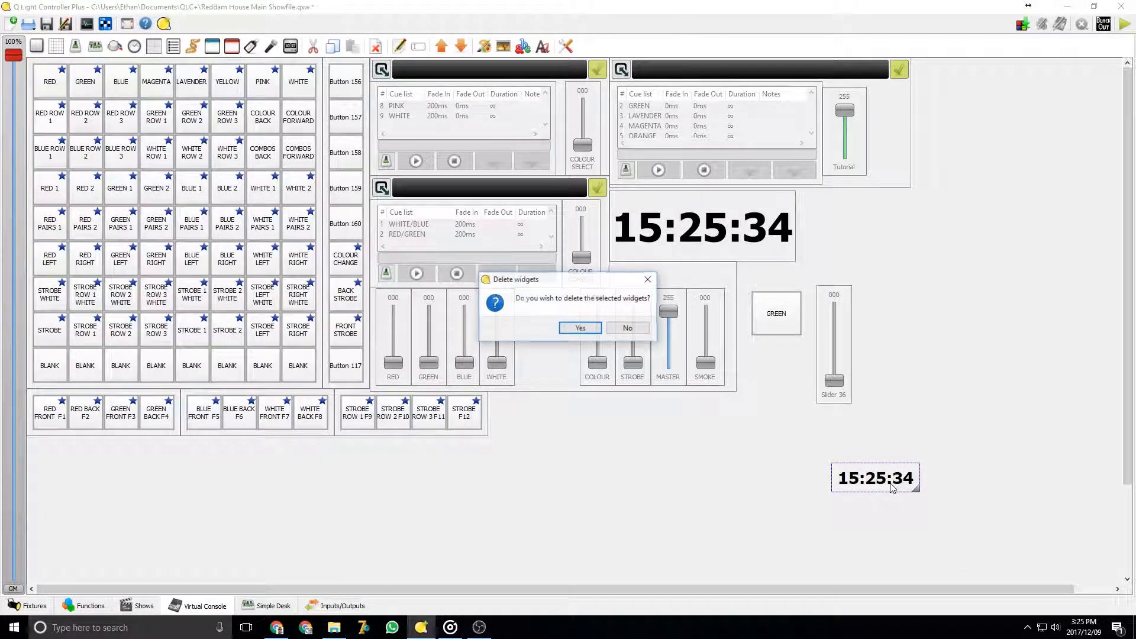
click(580, 328)
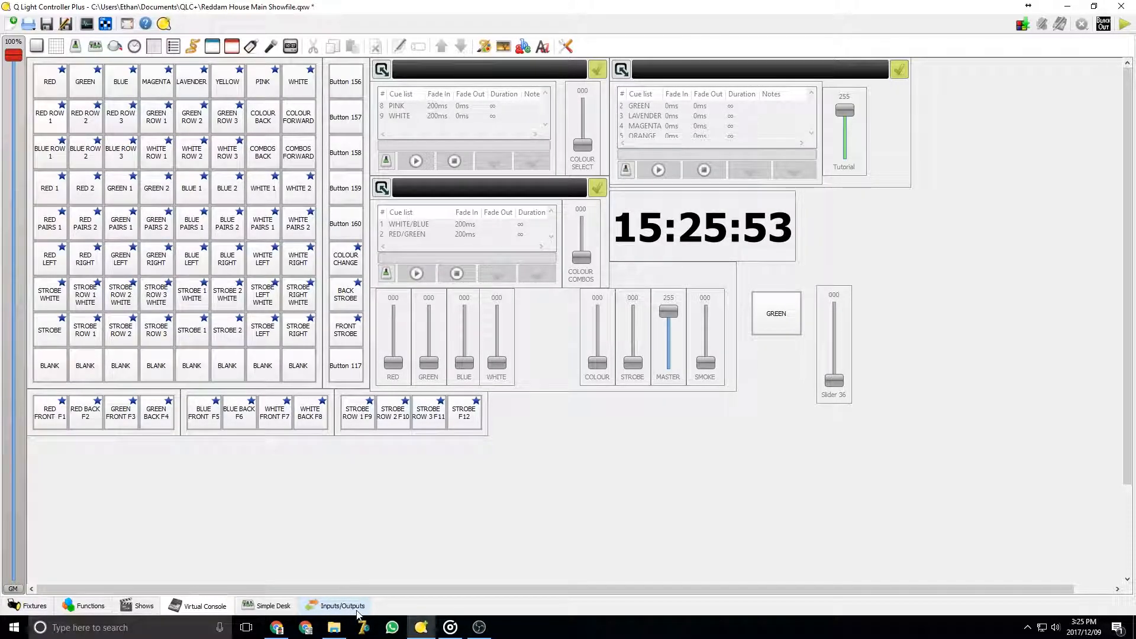
Check Universe 2's APC MINI MIDI input mapping, then return to editing the Virtual Console
click(1124, 26)
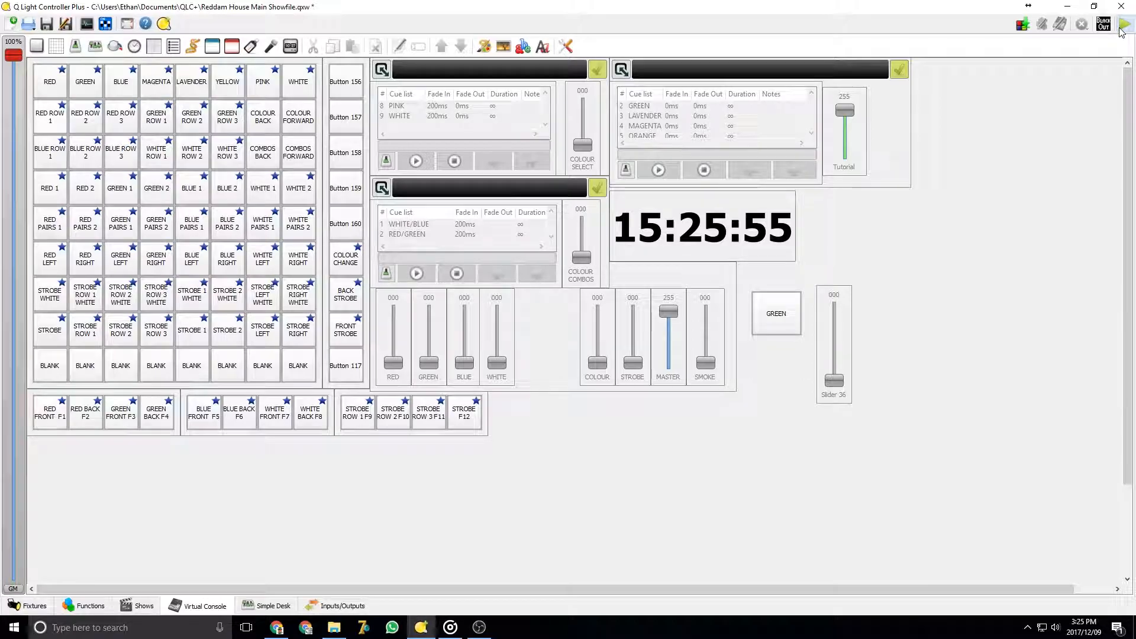
click(330, 607)
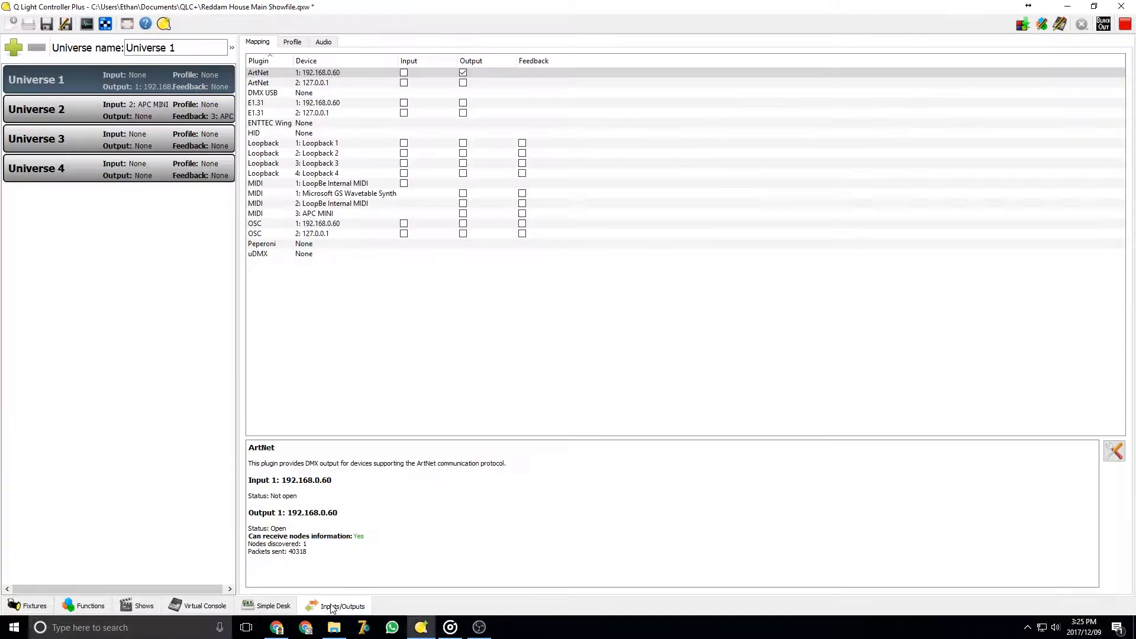
click(152, 106)
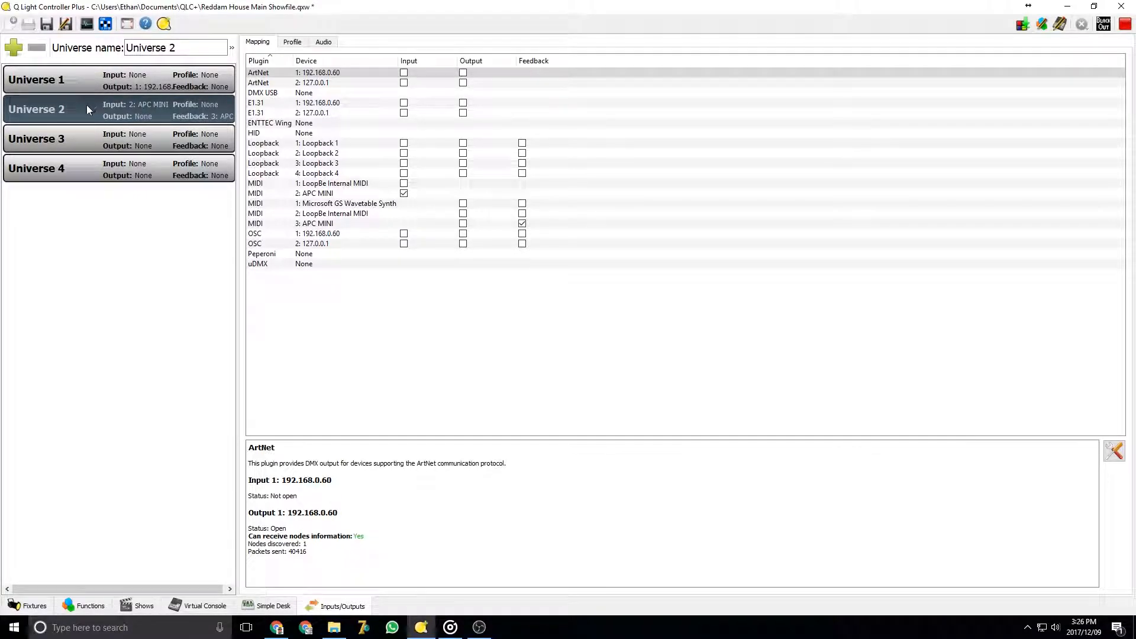
click(315, 194)
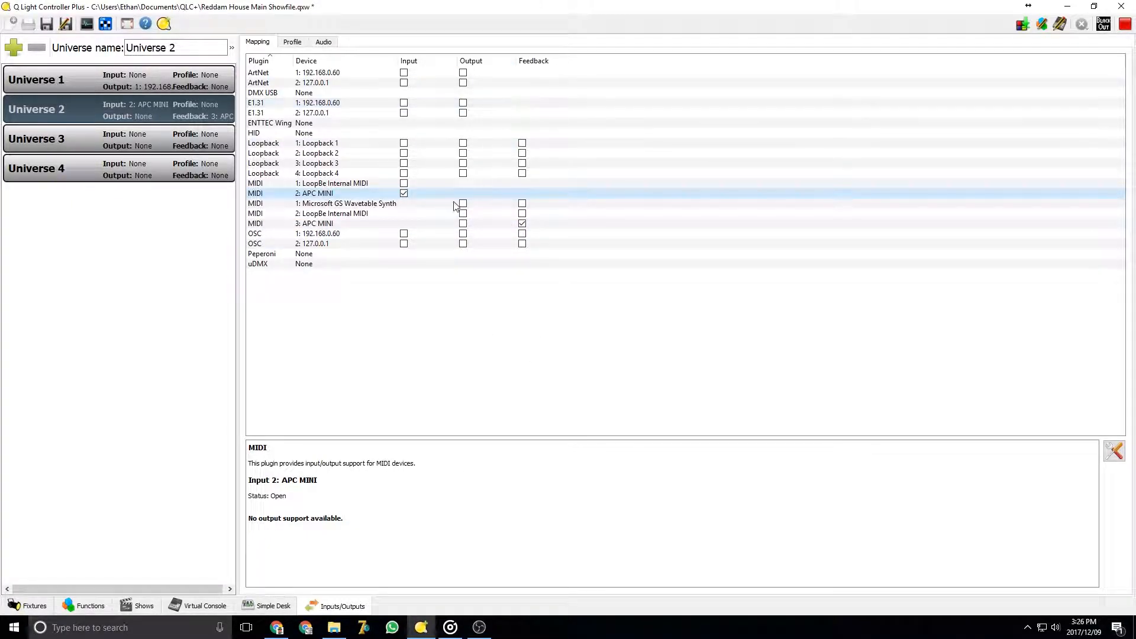
click(225, 609)
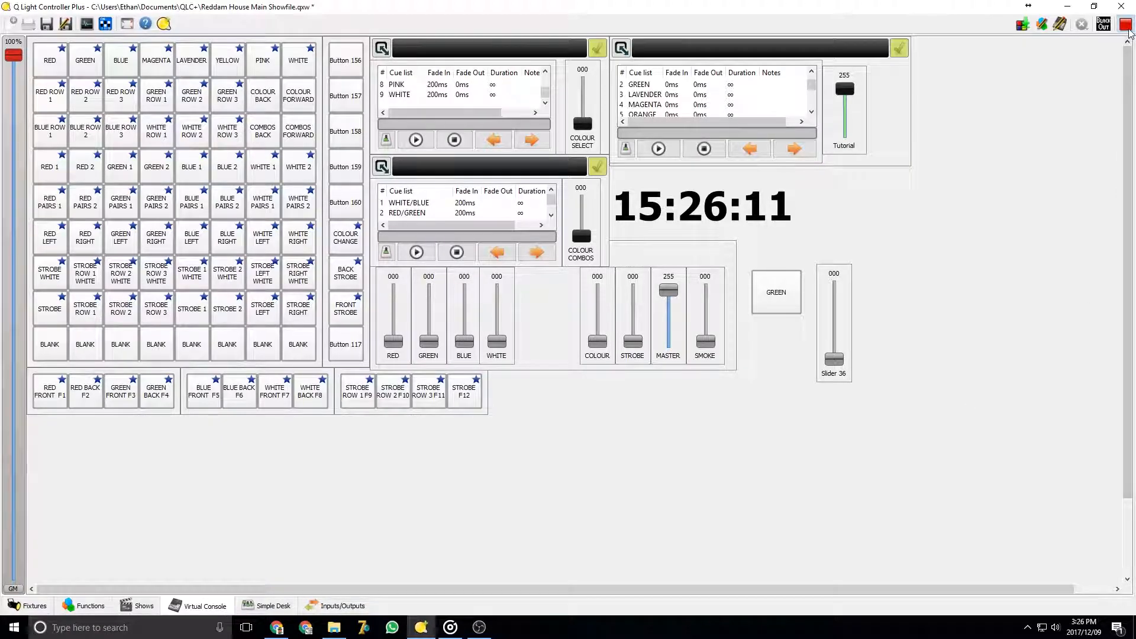
click(1126, 26)
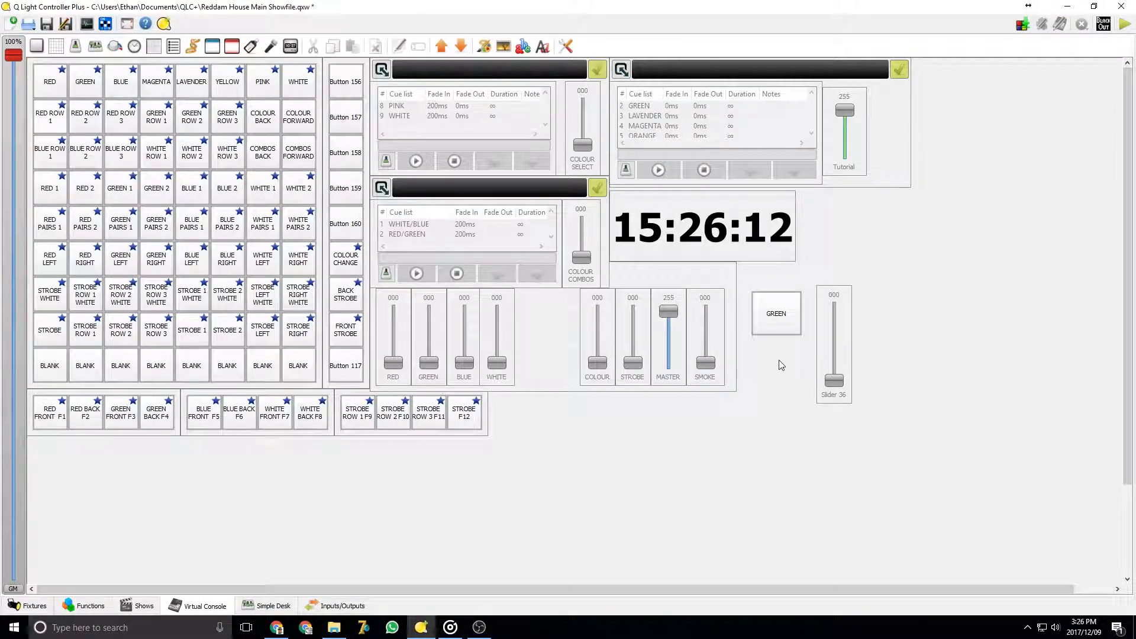
Auto-detect an external input for the GREEN button, binding it to universe 2: MIDI, channel 193
right_click(777, 321)
click(810, 378)
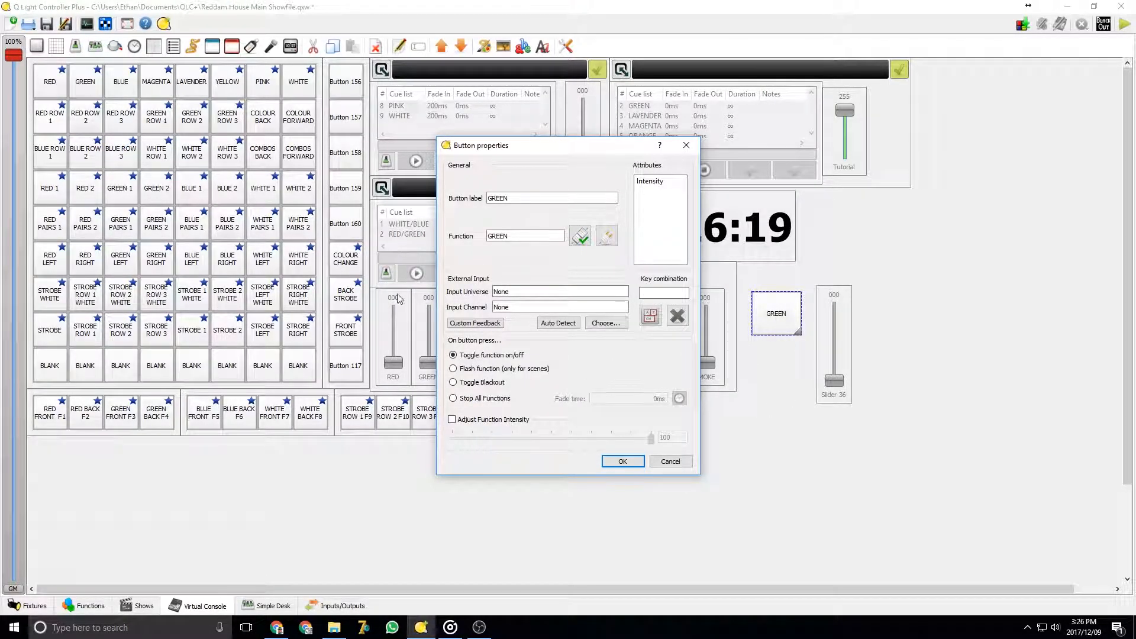
click(564, 324)
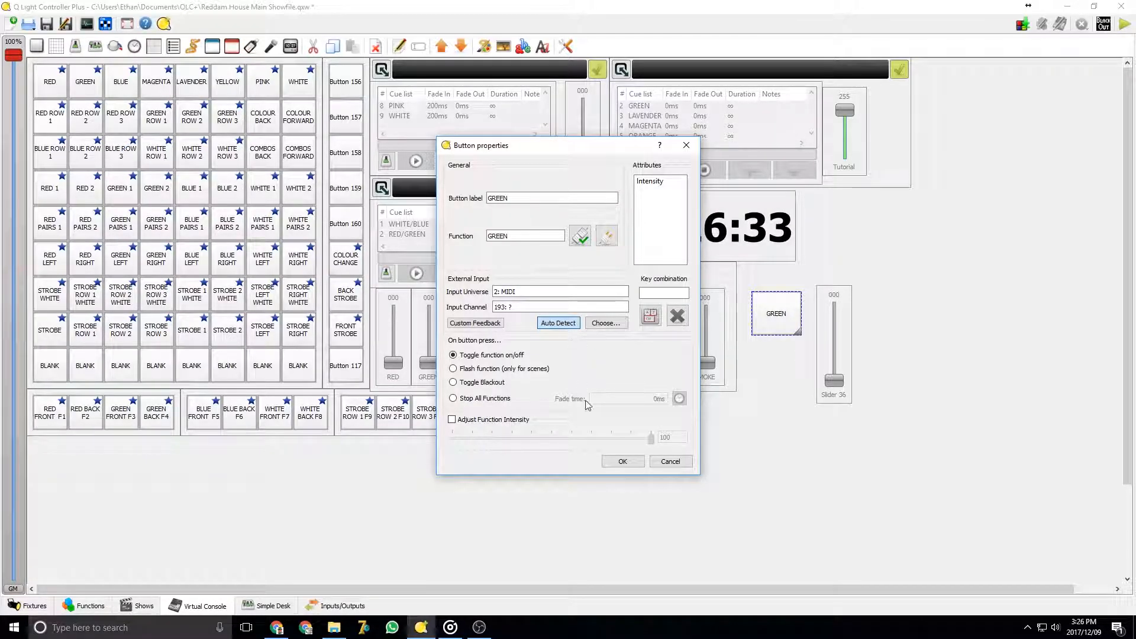
click(623, 461)
Try to bind the slider to an APC MINI control through auto-detection and the input channel list
right_click(834, 327)
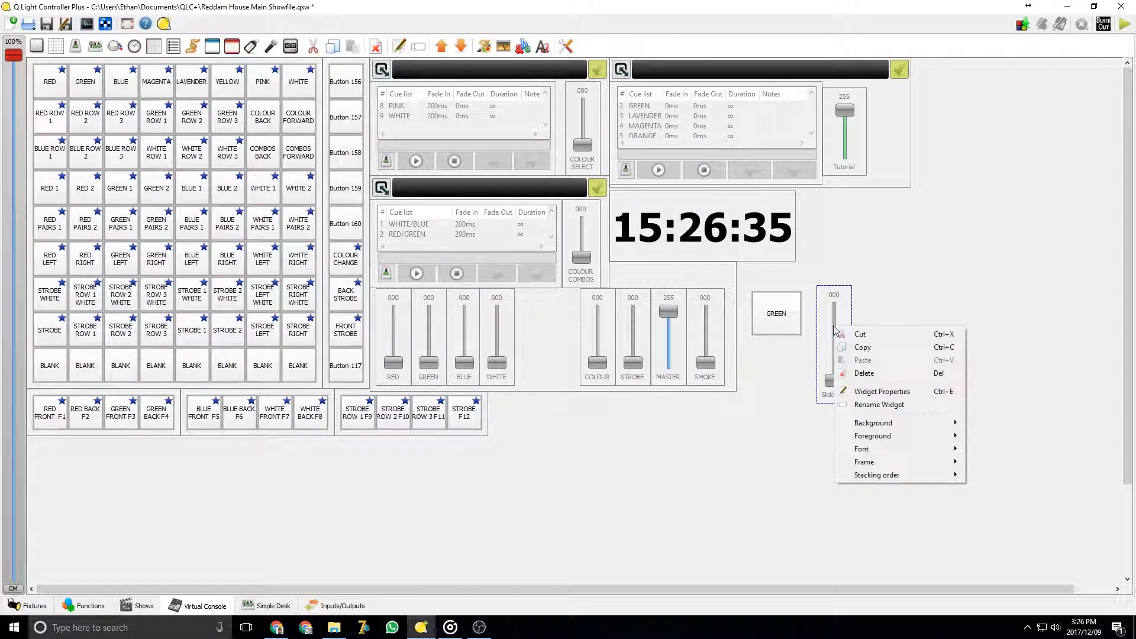
click(873, 391)
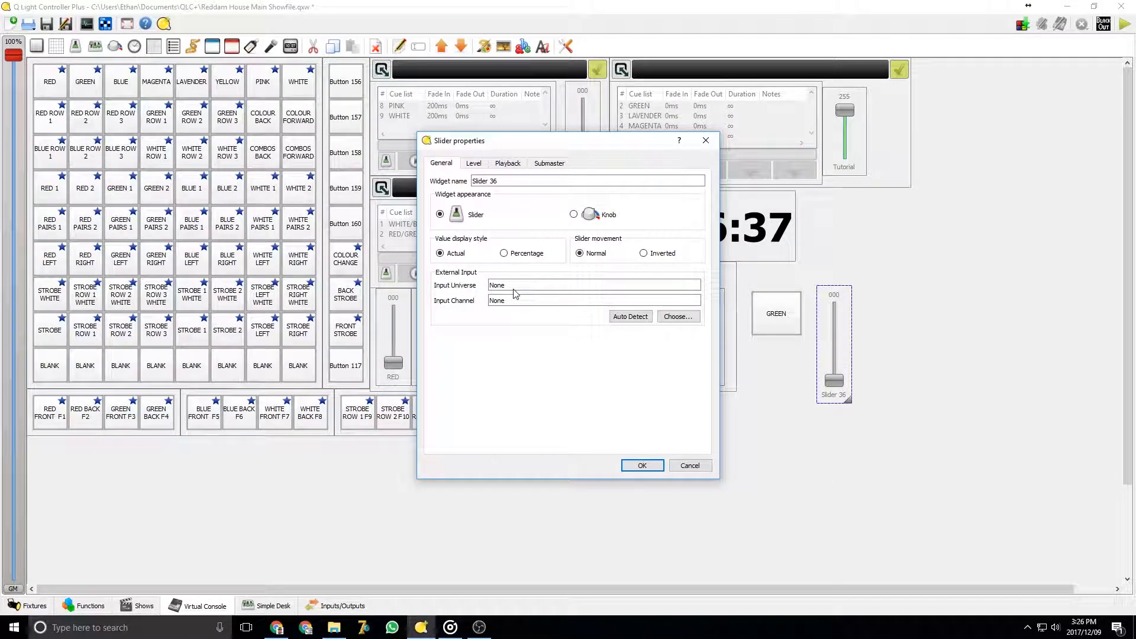
click(630, 317)
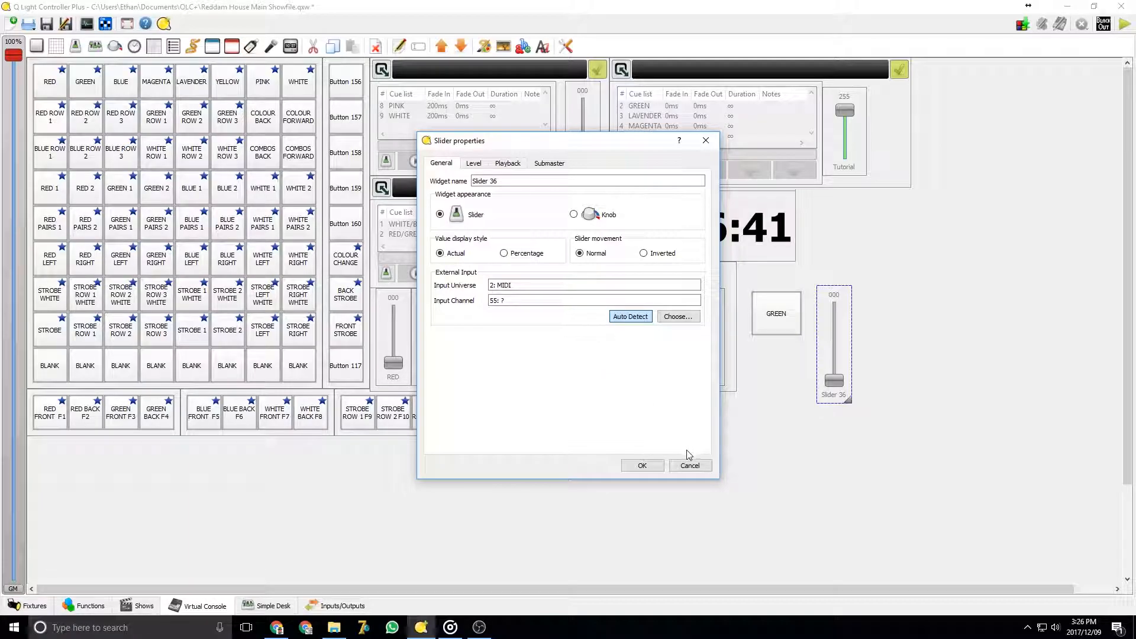
click(681, 320)
click(455, 251)
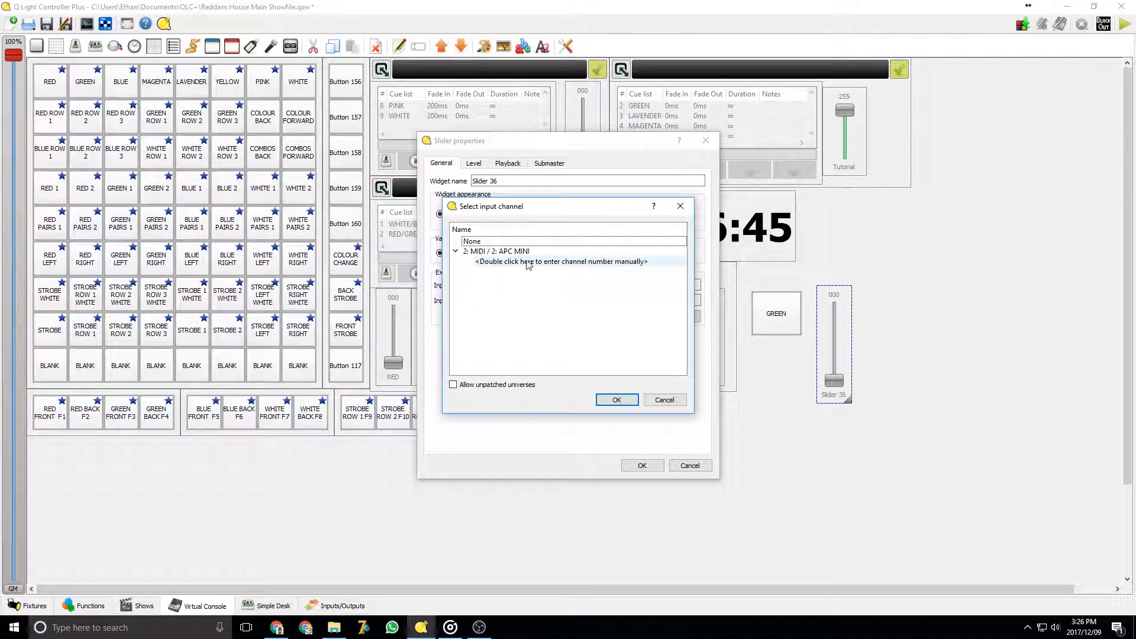
click(577, 263)
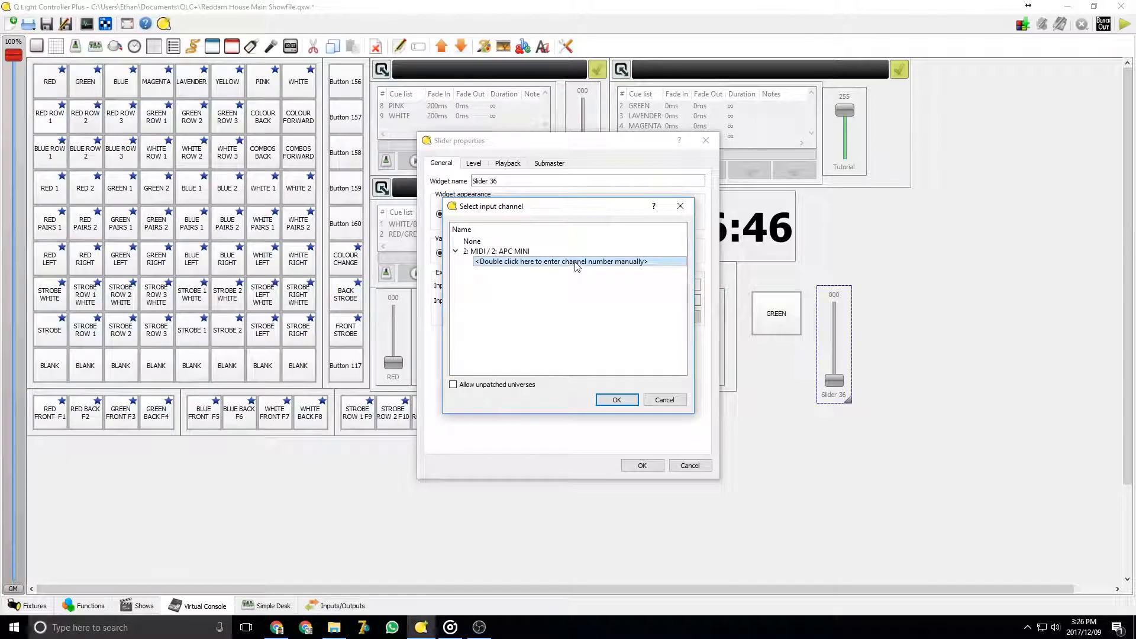
click(664, 401)
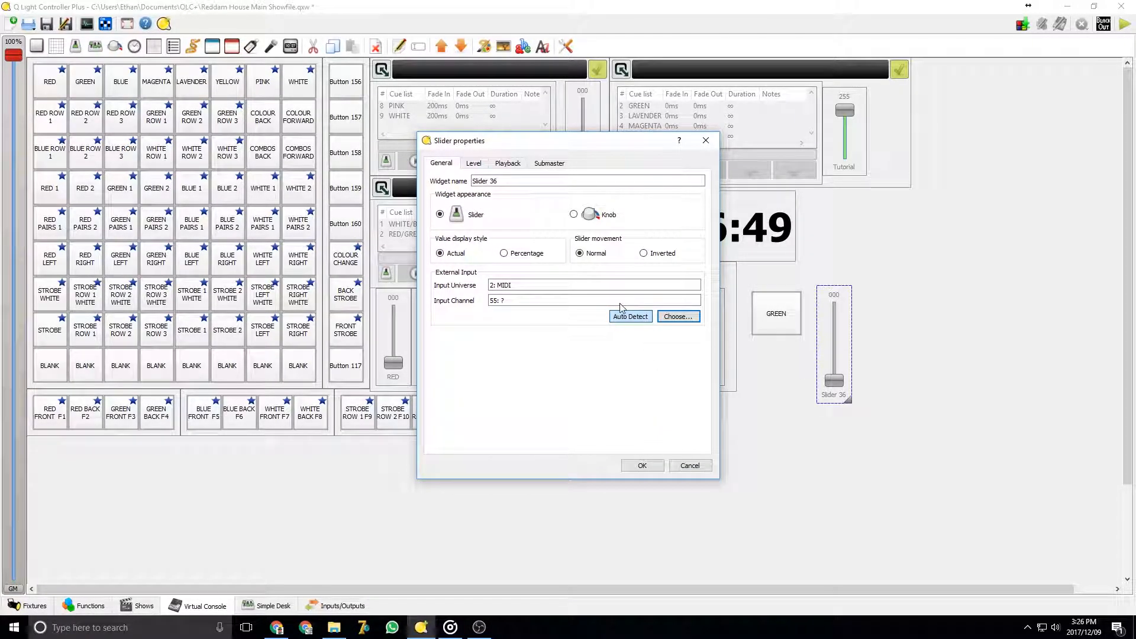
click(698, 469)
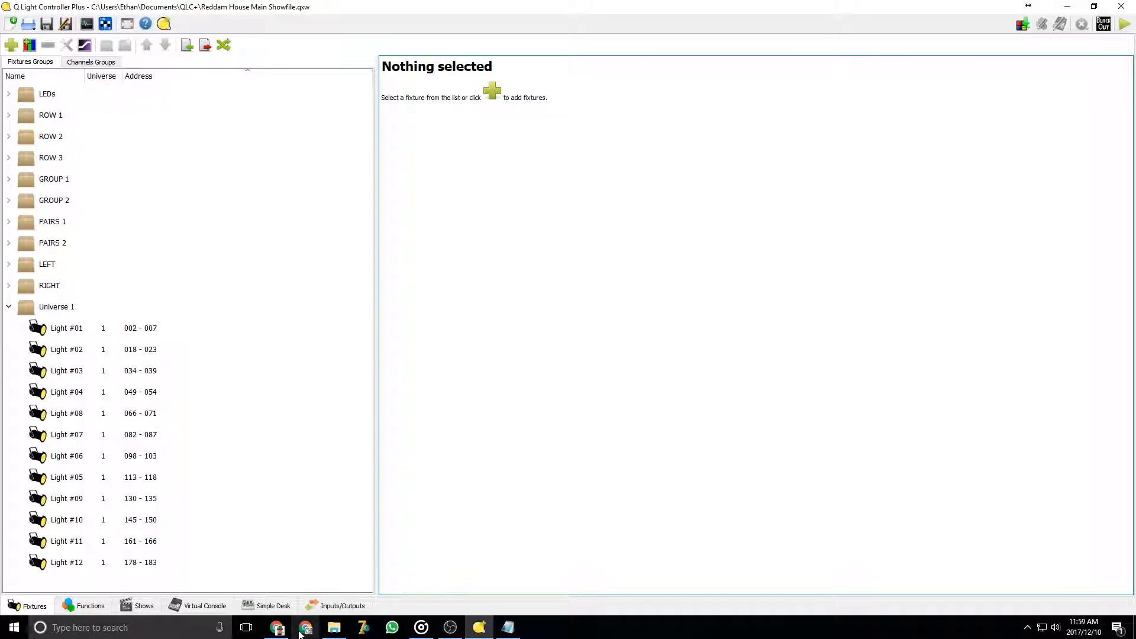
Switch to the browser and read the Learn Stage Lighting article on DMX 512
click(277, 628)
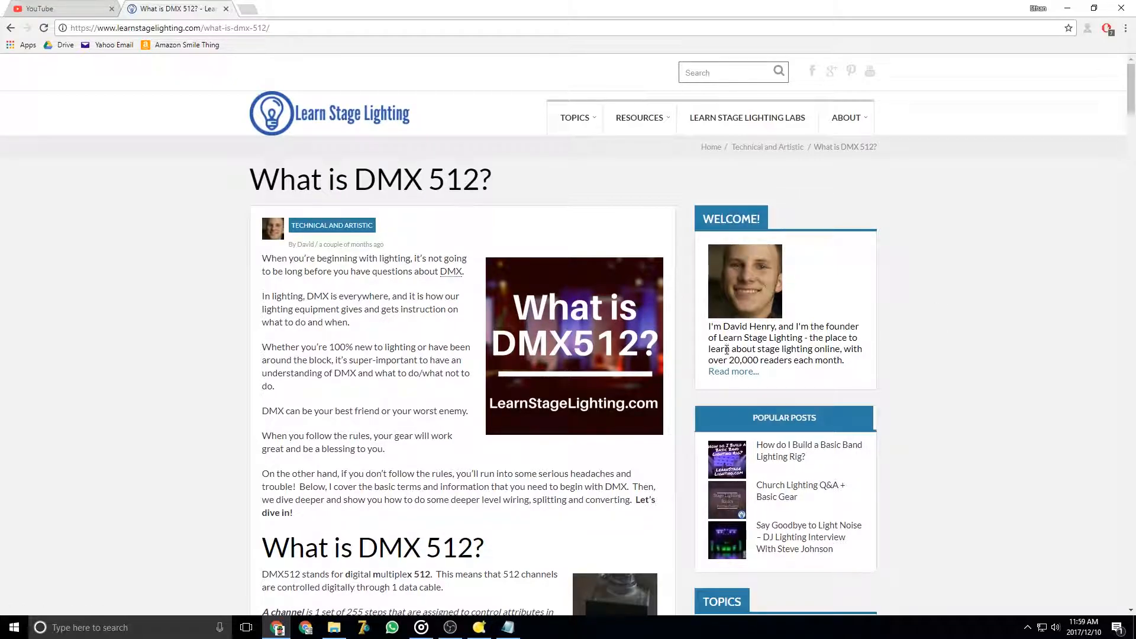
scroll(724, 341, down, 8)
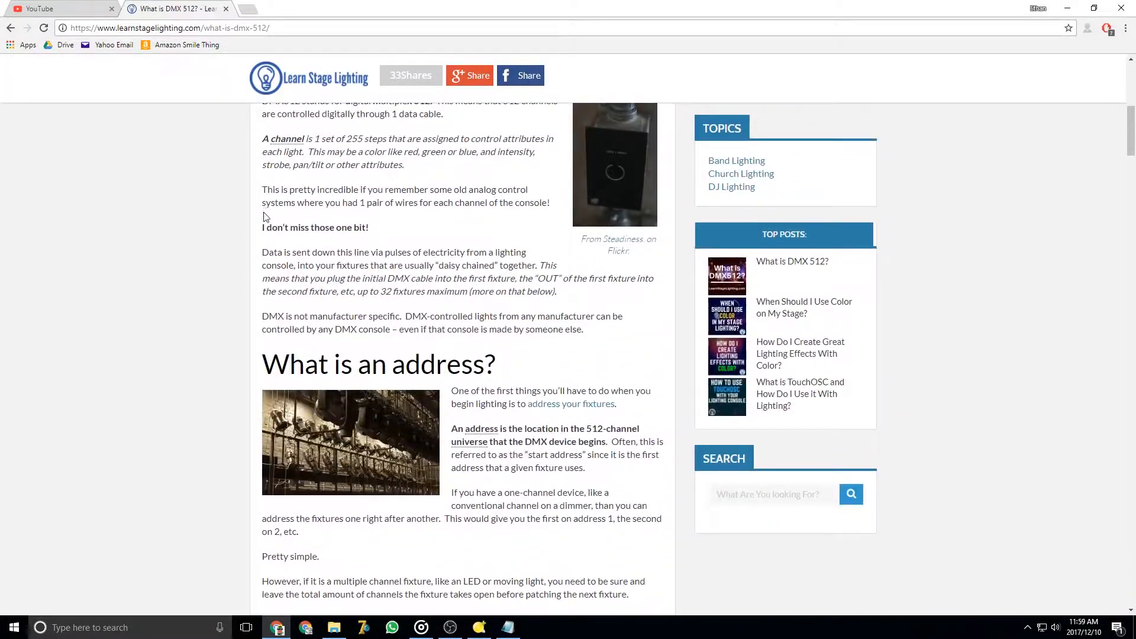
scroll(264, 217, down, 20)
scroll(302, 308, down, 9)
scroll(792, 188, up, 20)
scroll(793, 193, up, 2)
click(1064, 6)
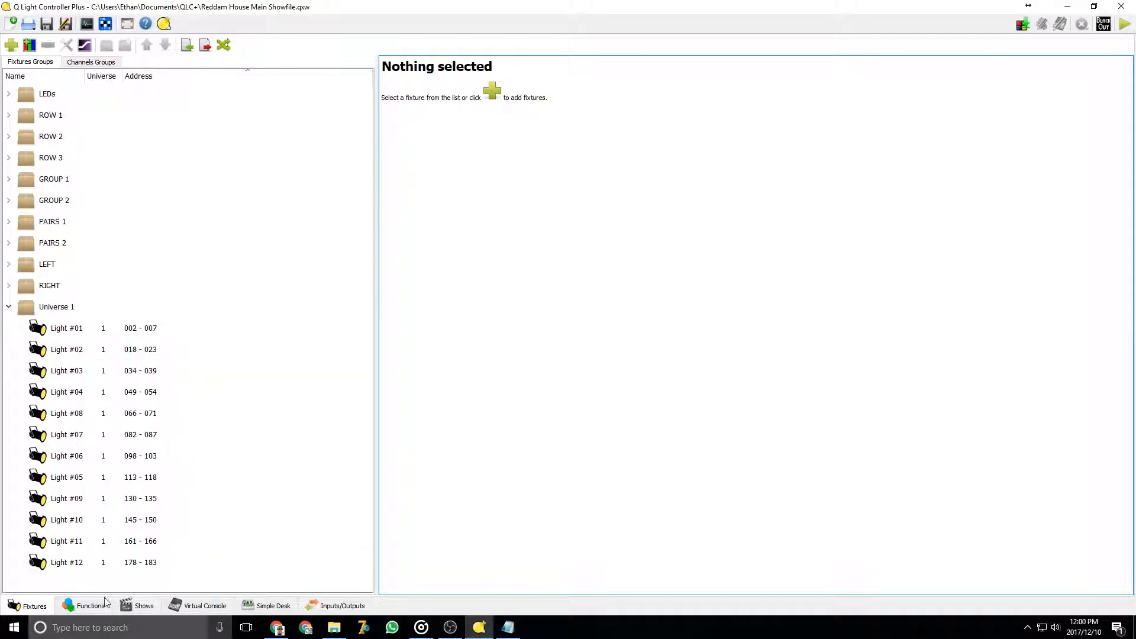
Open the Add fixture dialog from the fixtures view and browse the fixture model list
click(205, 606)
click(31, 606)
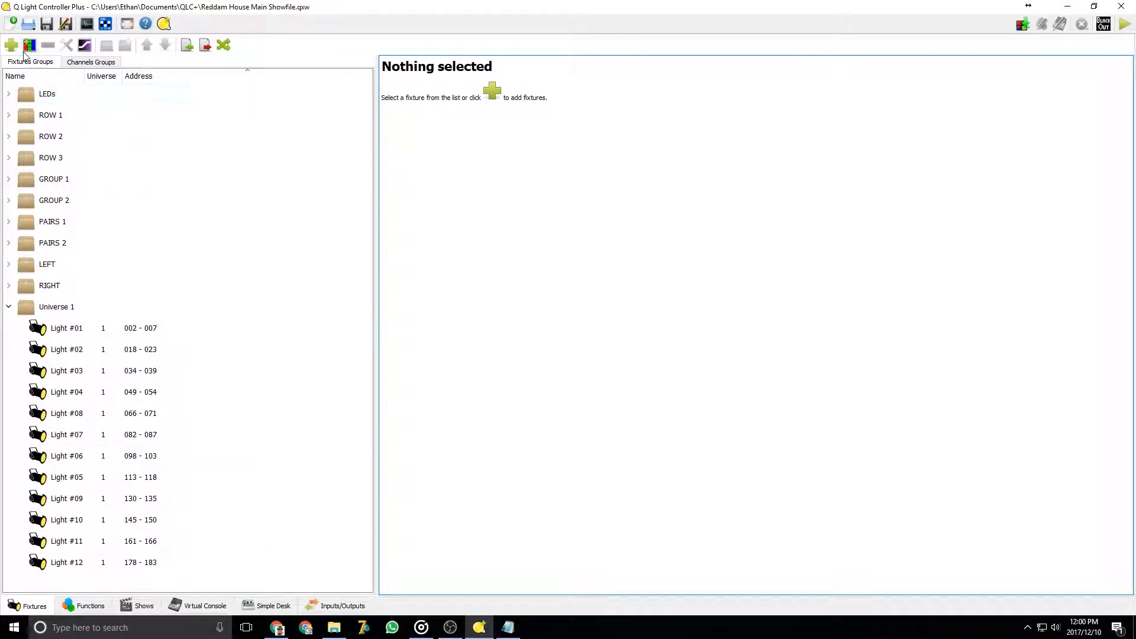
click(11, 46)
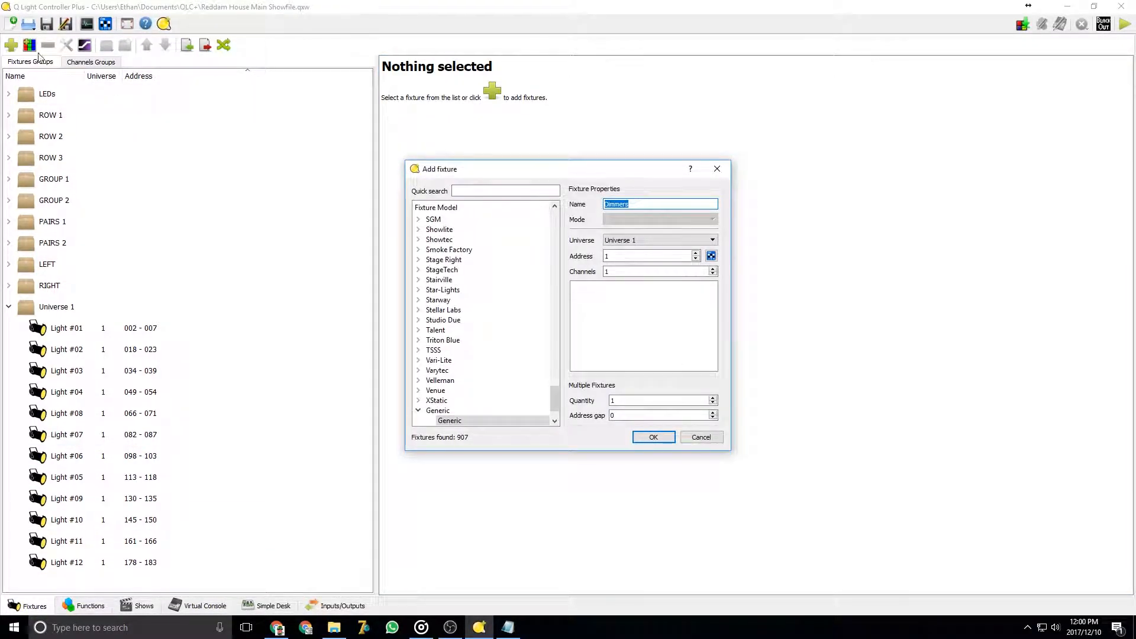
scroll(483, 379, down, 2)
scroll(489, 380, up, 15)
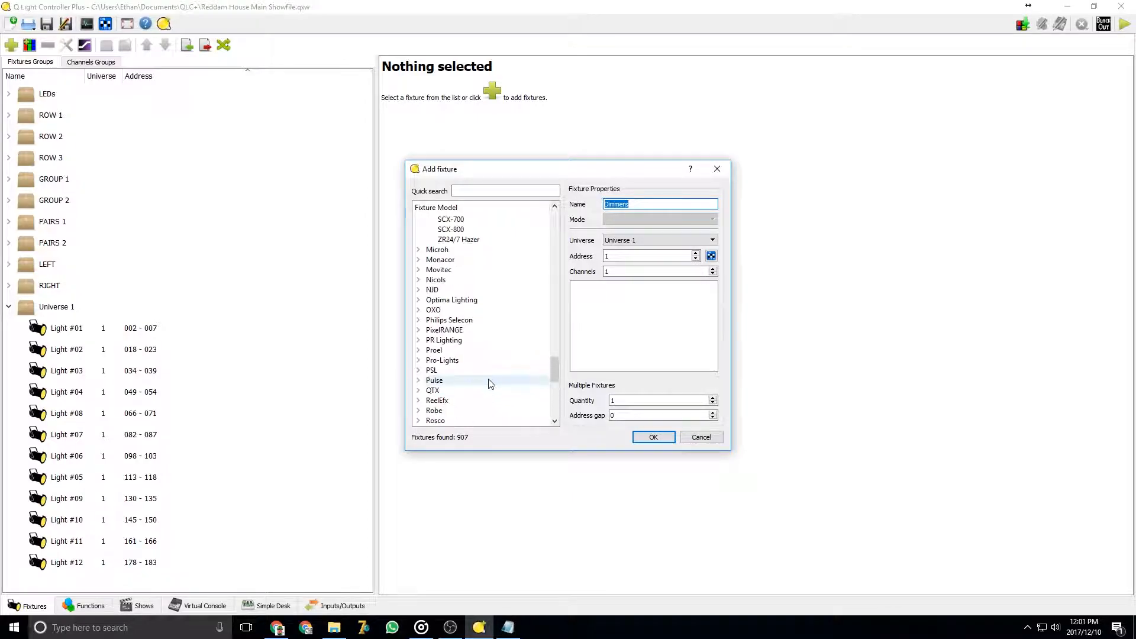
scroll(490, 382, up, 20)
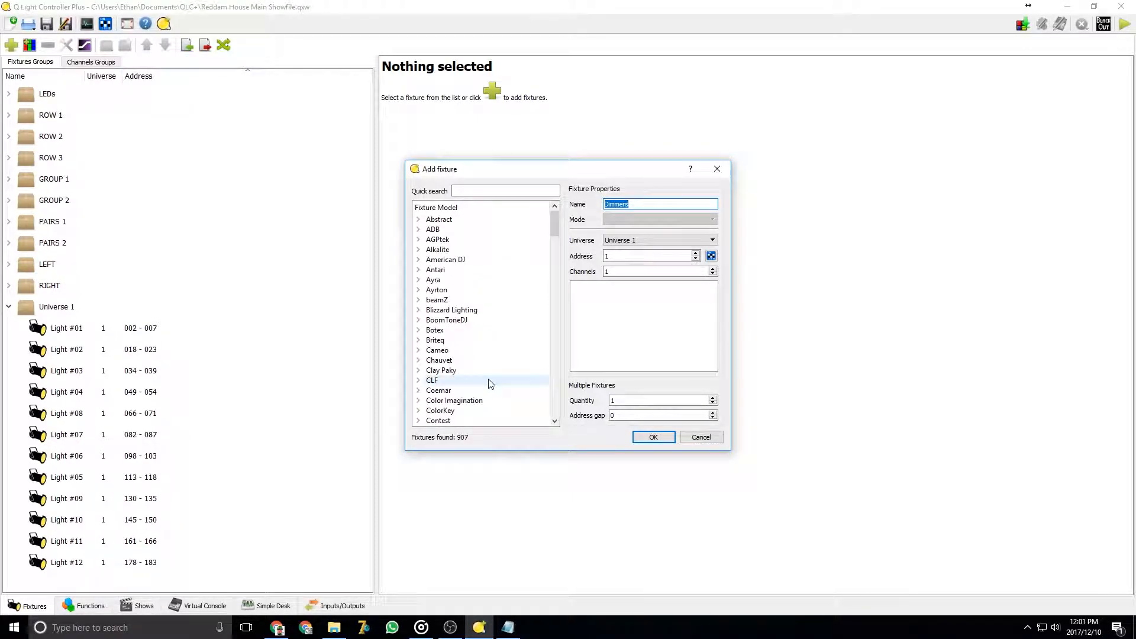
drag(555, 221, 558, 301)
click(494, 194)
scroll(506, 243, down, 10)
scroll(509, 254, down, 15)
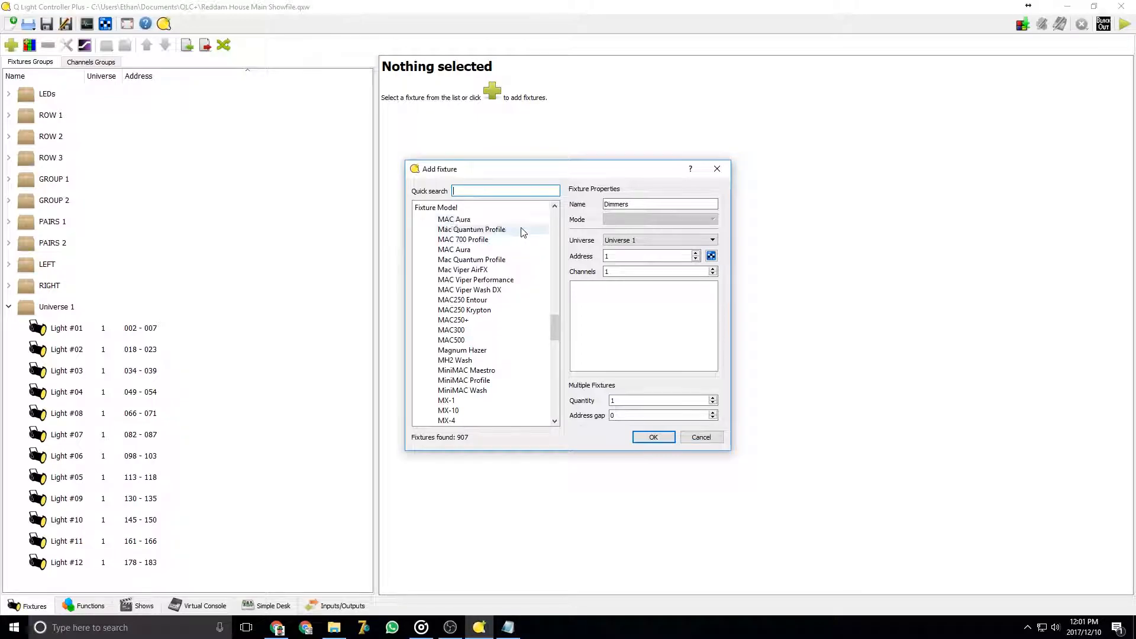
scroll(503, 271, down, 5)
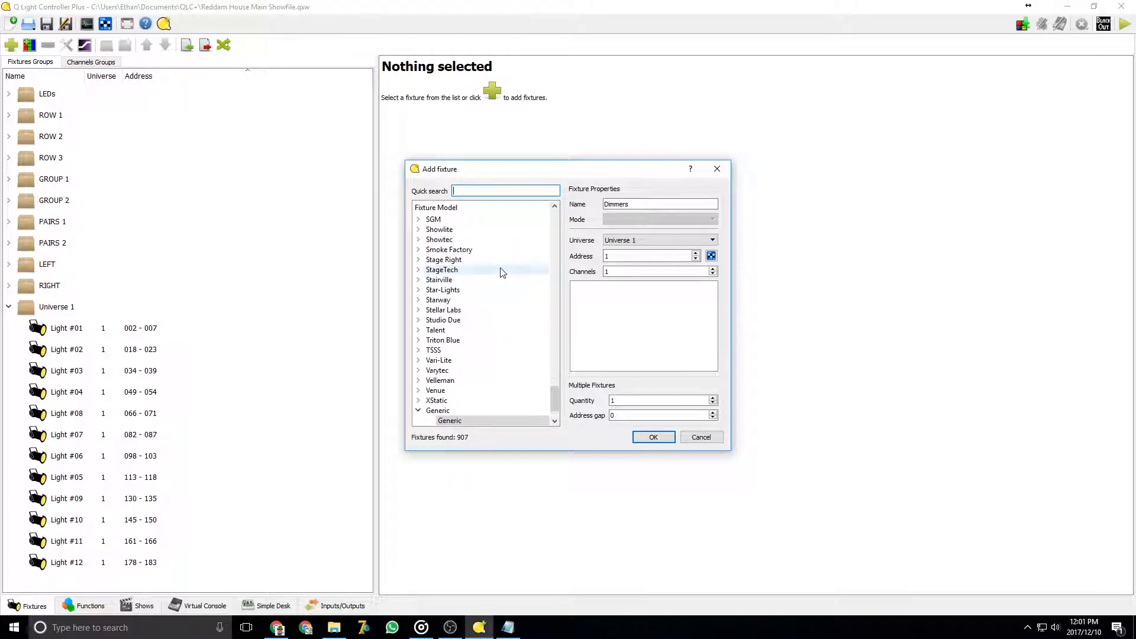
Search the fixture models for mac 250, then clear the search
text(mac 250)
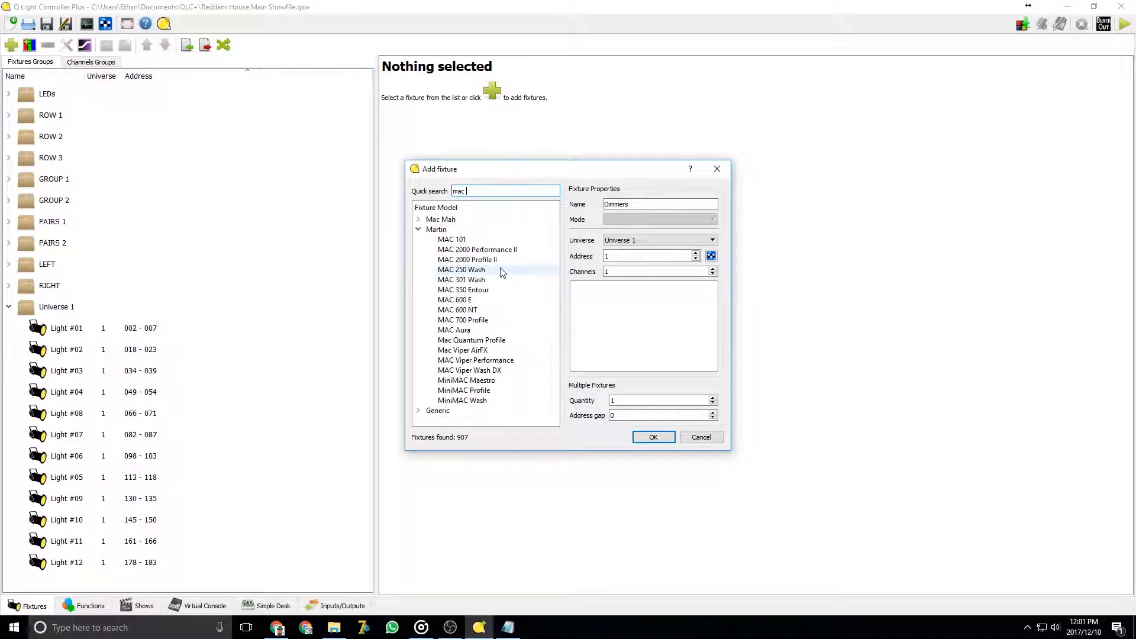
key(BackSpace)
key(BackSpace)
key(BackSpace)
key(BackSpace)
key(BackSpace)
key(BackSpace)
key(BackSpace)
Scroll to the Generic manufacturer and expand it to view its fixture models
drag(555, 231, 556, 305)
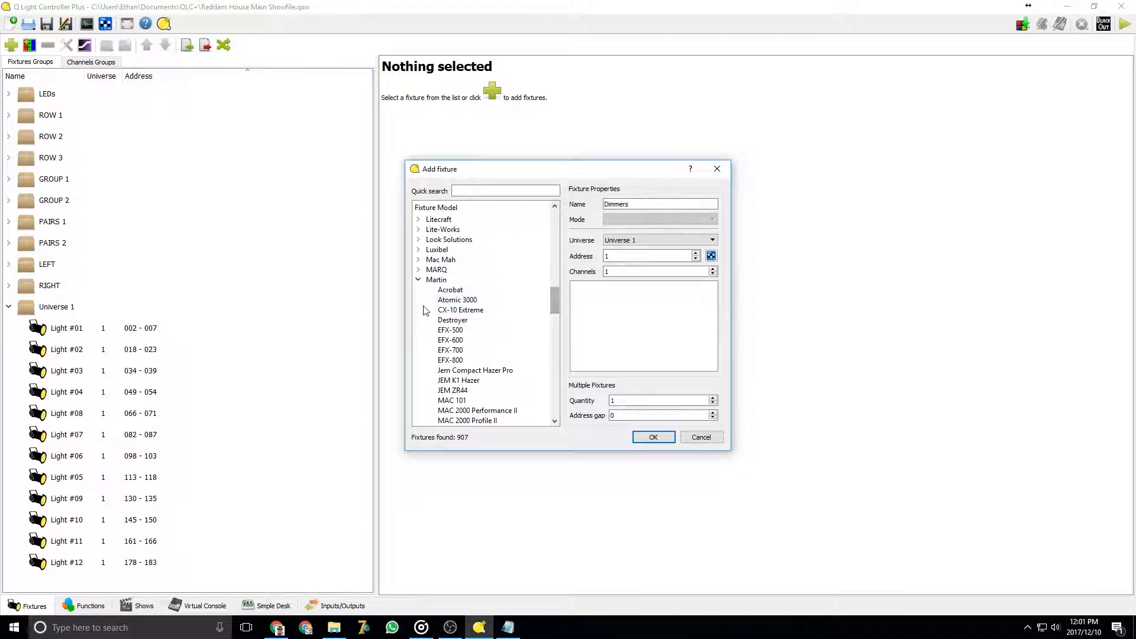
scroll(515, 319, down, 15)
scroll(523, 329, down, 5)
scroll(521, 325, up, 5)
scroll(521, 324, down, 5)
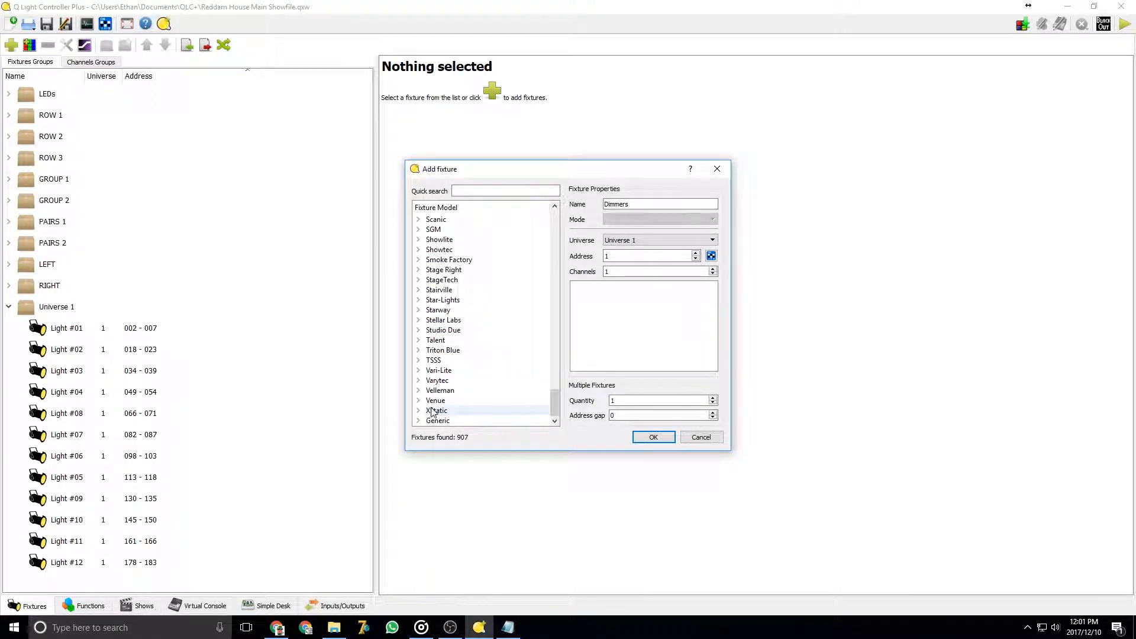
click(419, 421)
scroll(497, 355, down, 2)
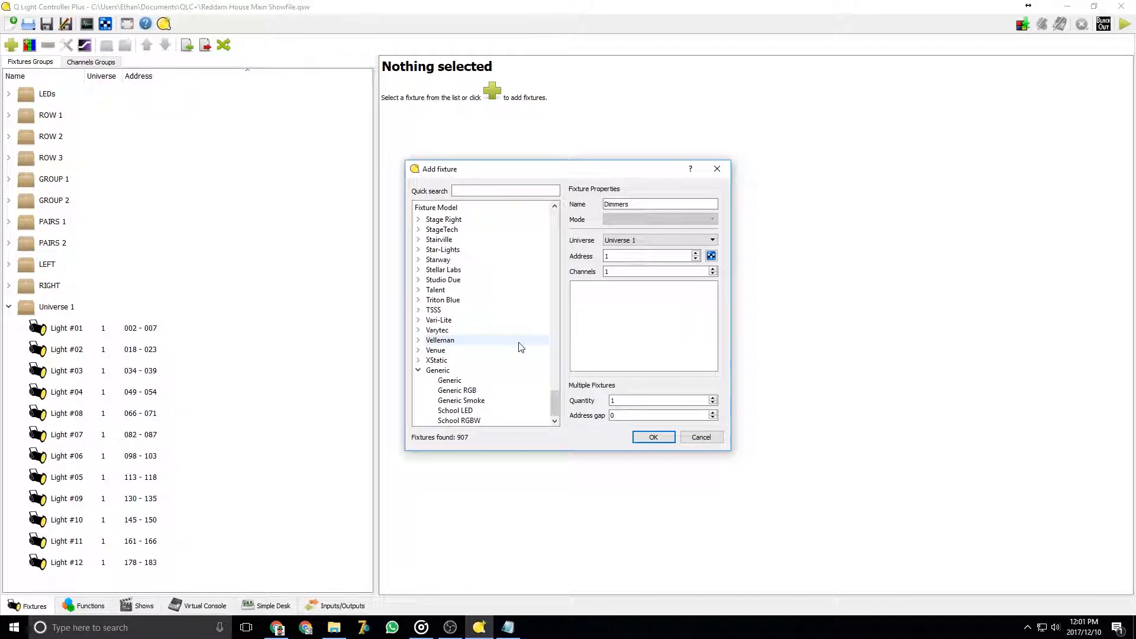
Compare the channel lists of the School LED and School RGBW fixture models under Generic
click(455, 412)
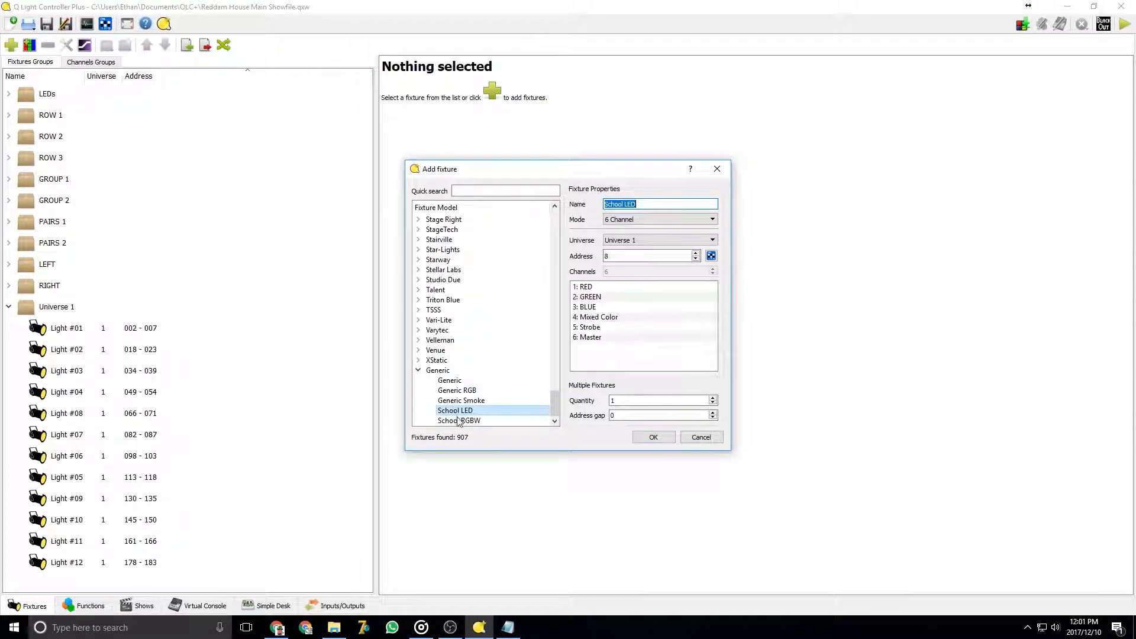
click(459, 422)
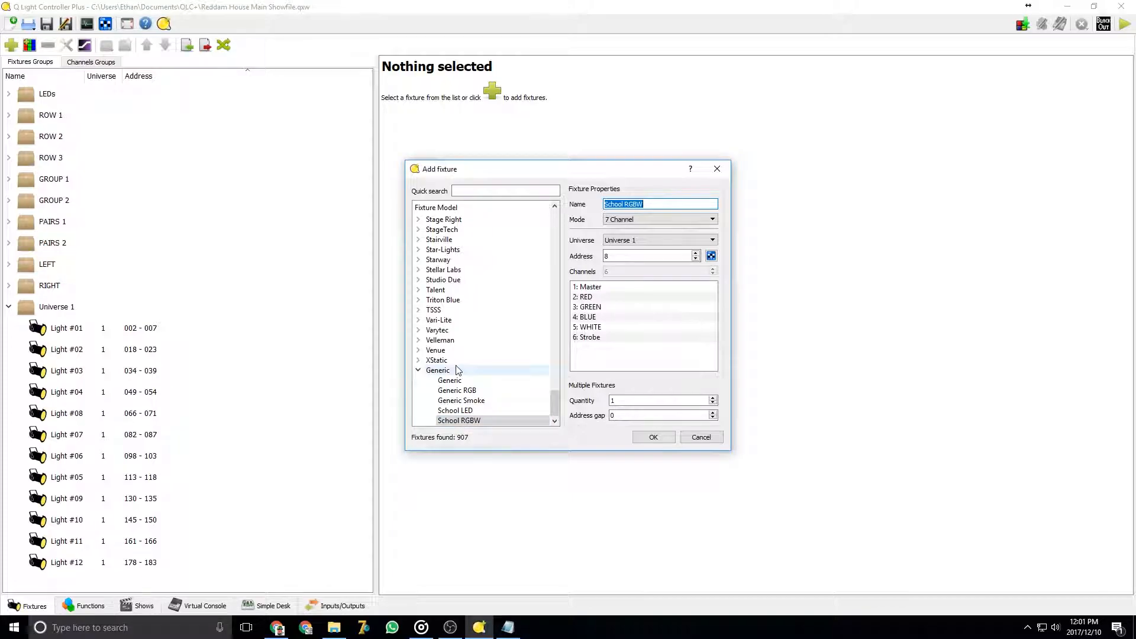
click(468, 411)
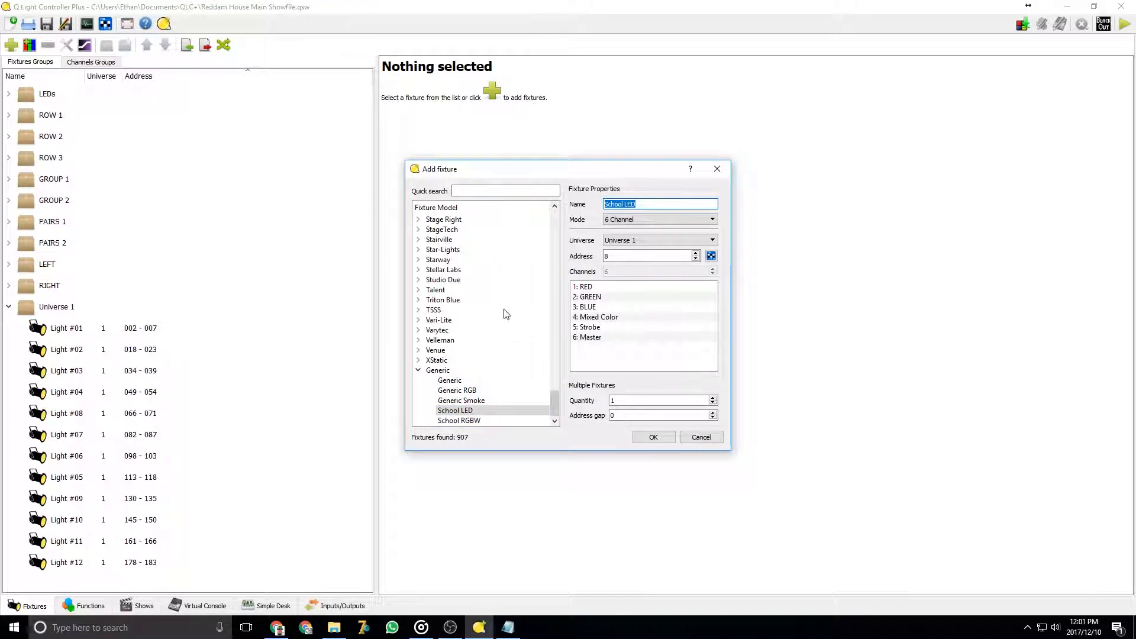
click(455, 424)
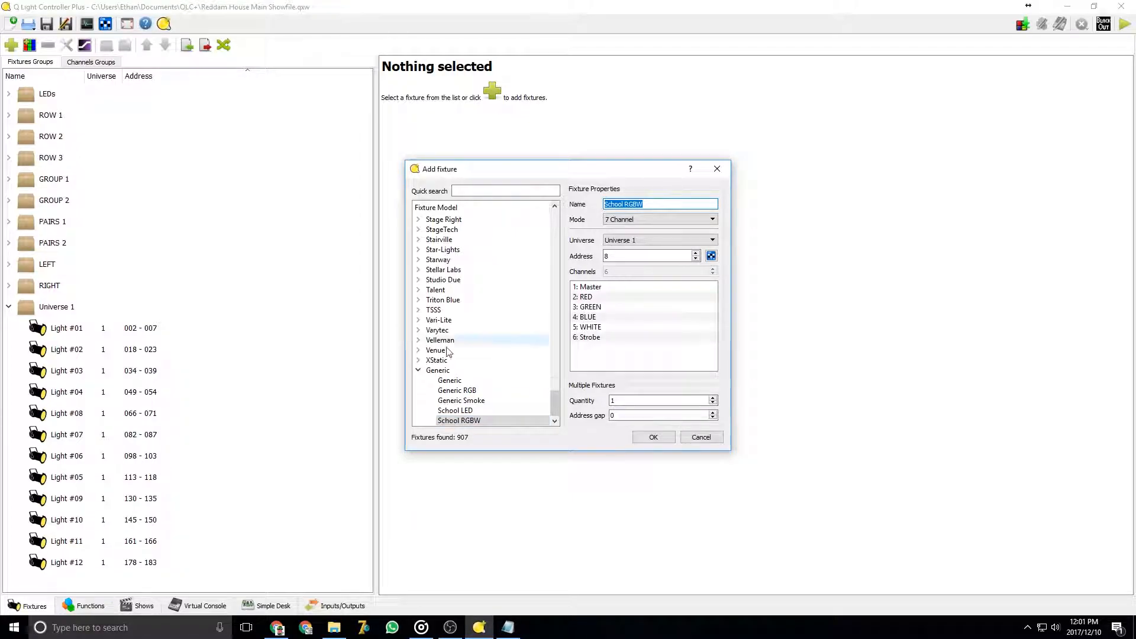
scroll(482, 367, up, 10)
scroll(481, 355, up, 4)
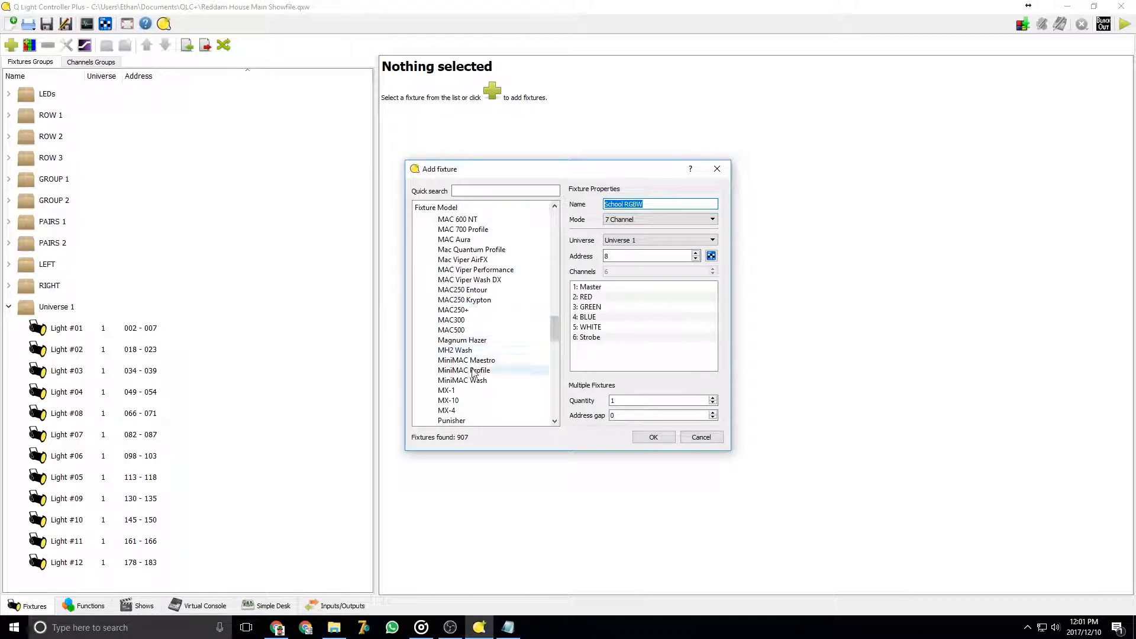
Inspect the MAC250 Entour model and its 16 Bit mode
click(472, 290)
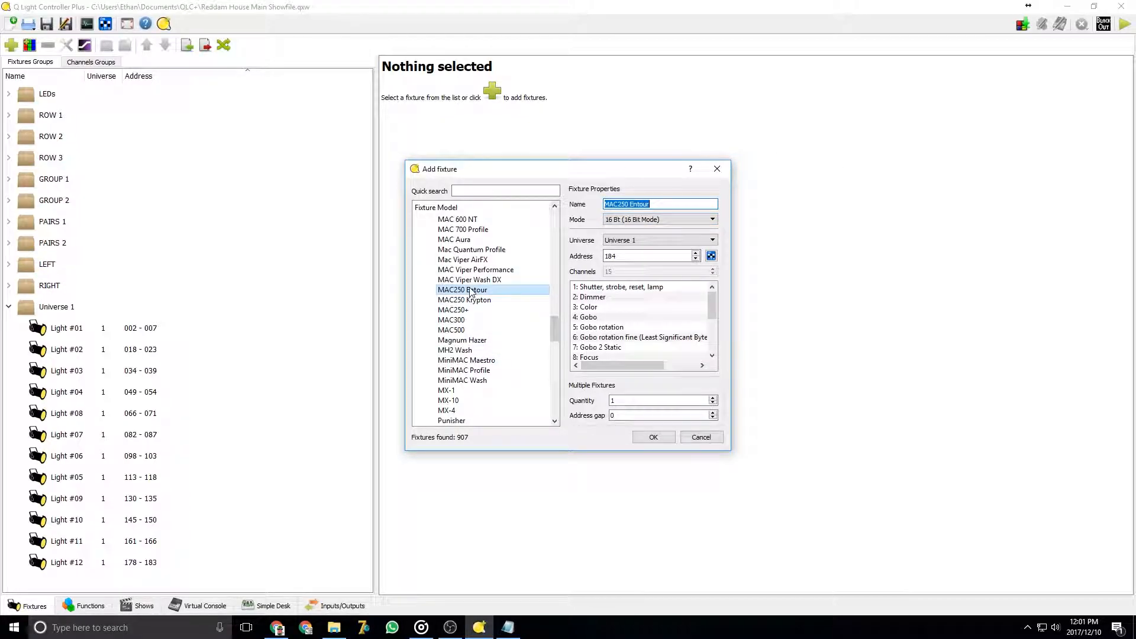
click(651, 220)
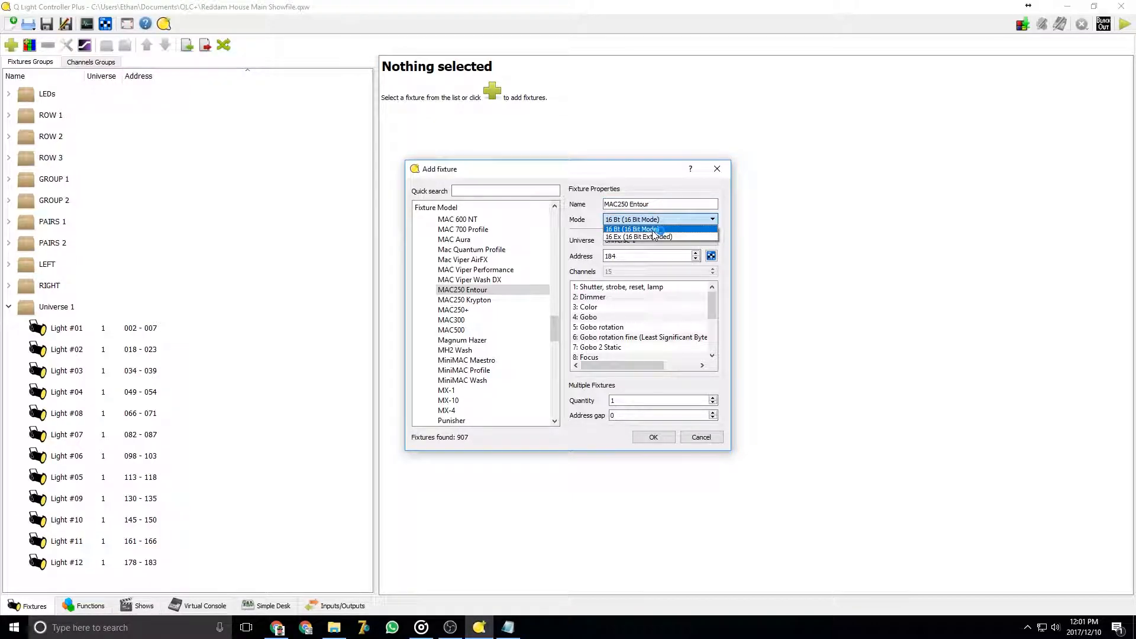
click(654, 229)
scroll(527, 385, down, 15)
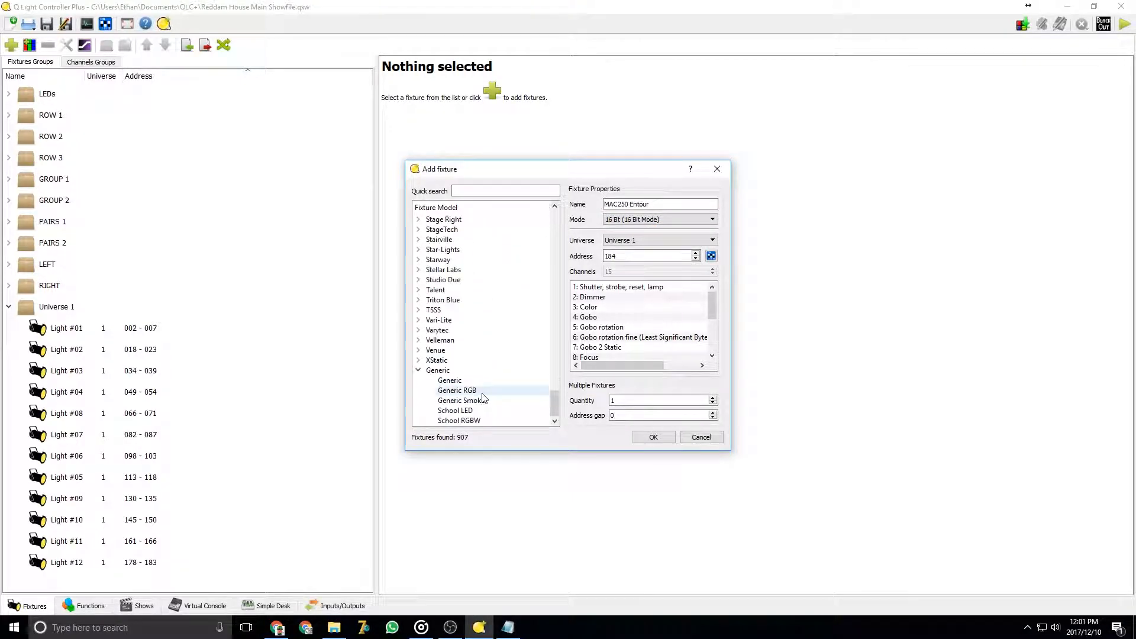
Choose the School RGBW model, name the fixture Light #13 and set it to Universe 1
click(467, 422)
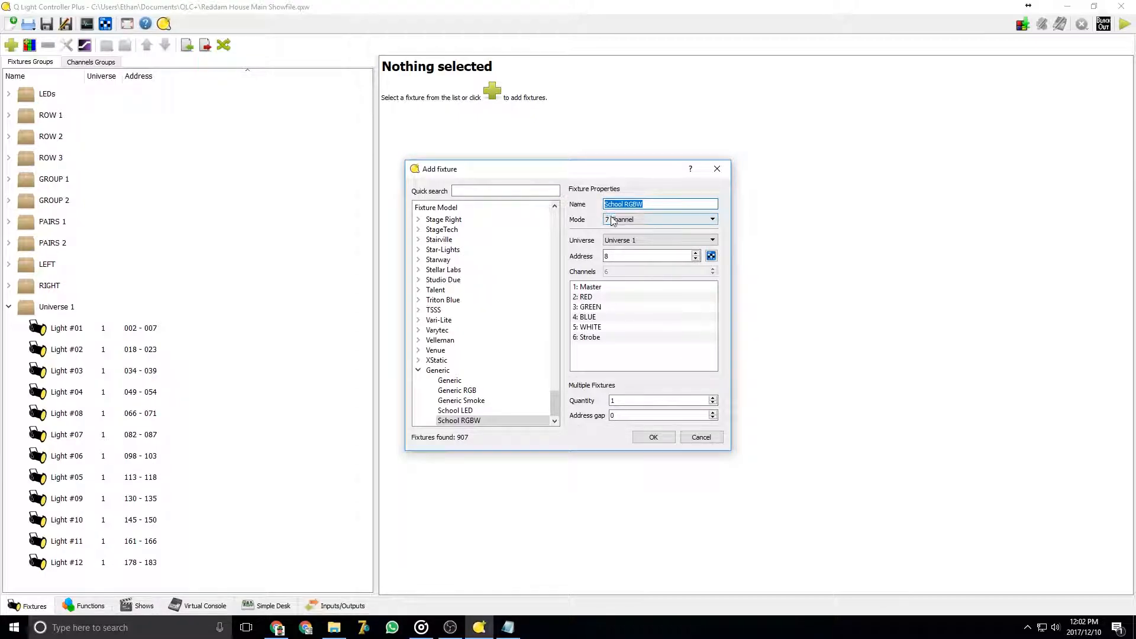
text(Light #13)
click(631, 240)
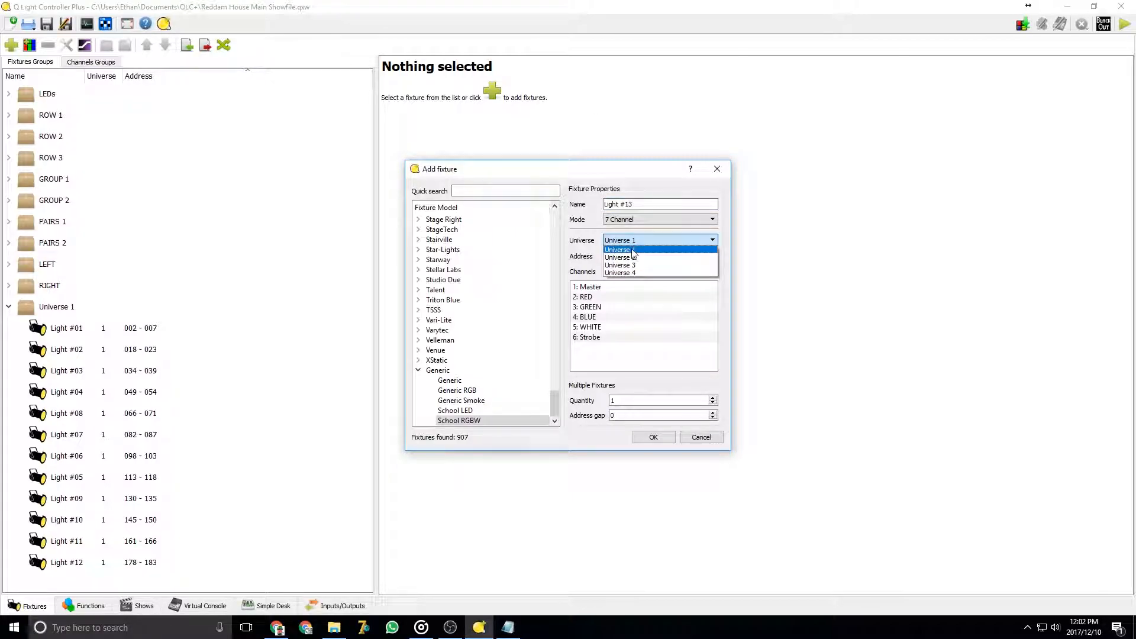
click(631, 250)
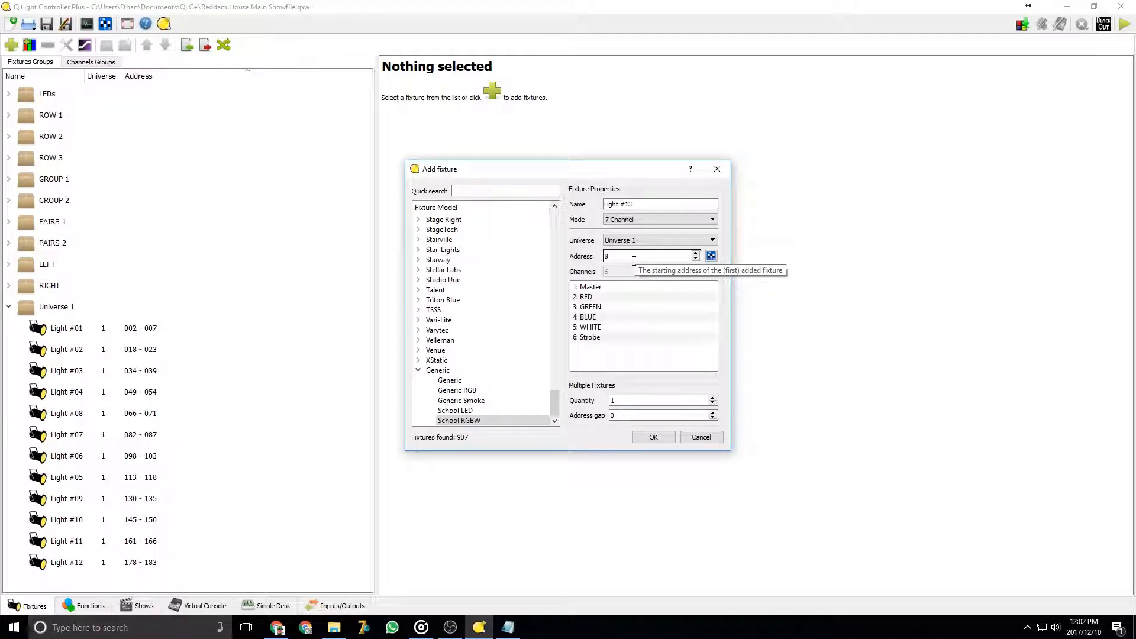
Set the fixture's starting DMX address to 200
right_click(606, 256)
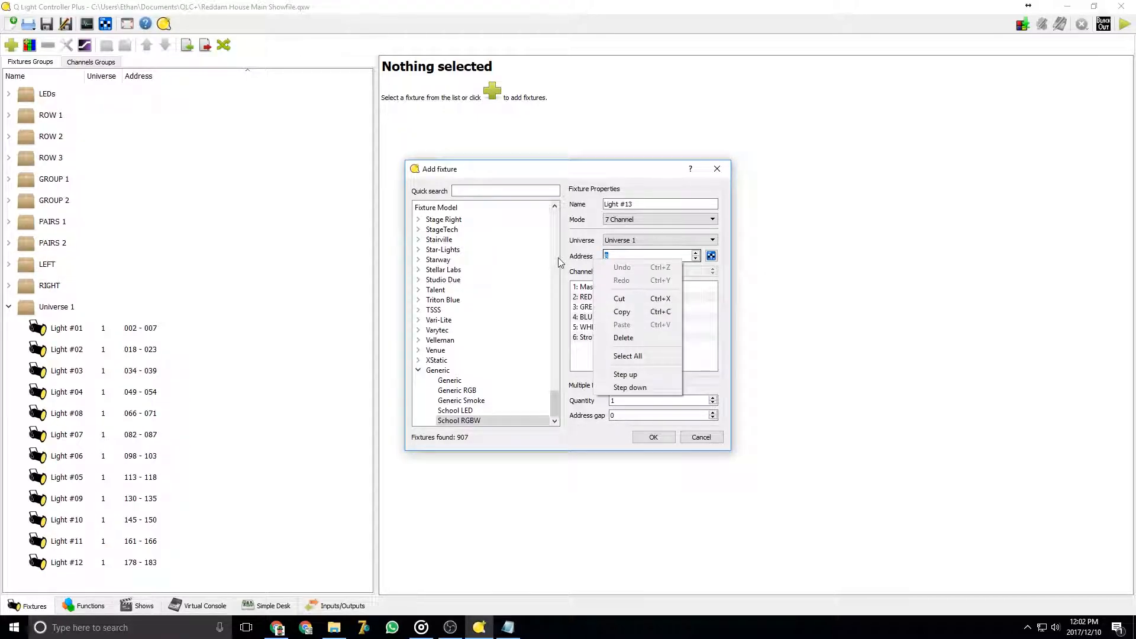
click(652, 254)
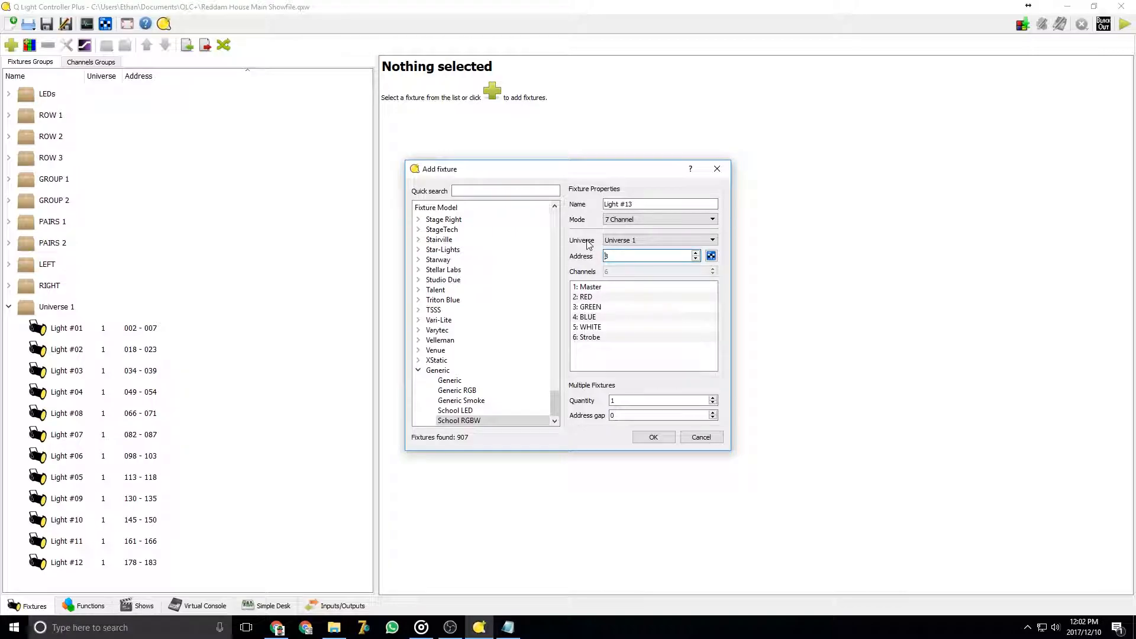
text(2)
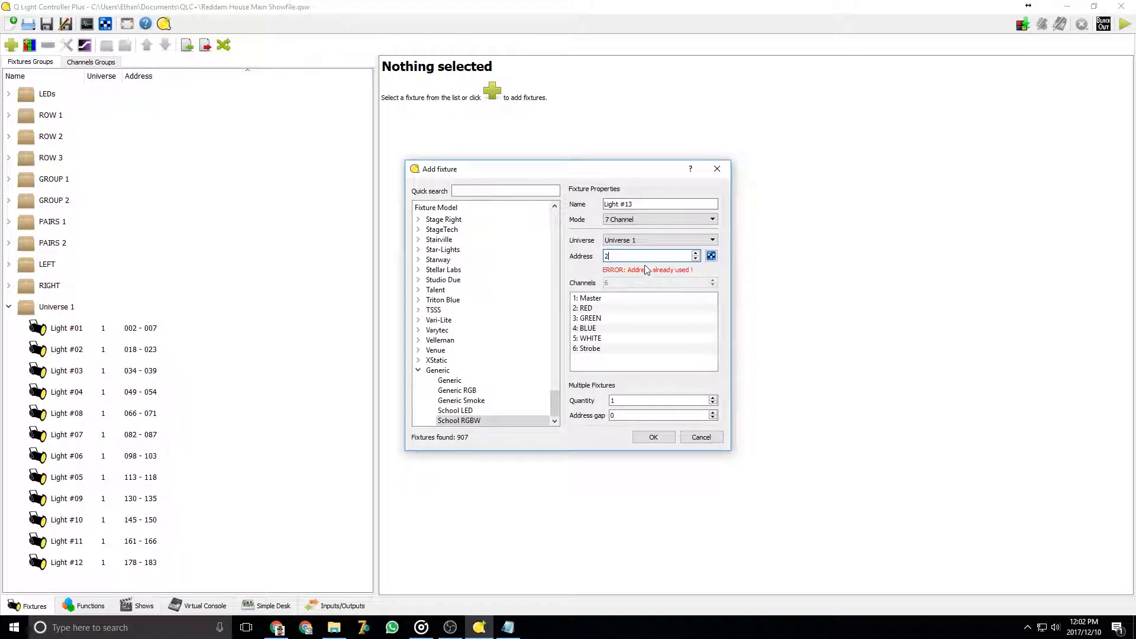
key(BackSpace)
text(3)
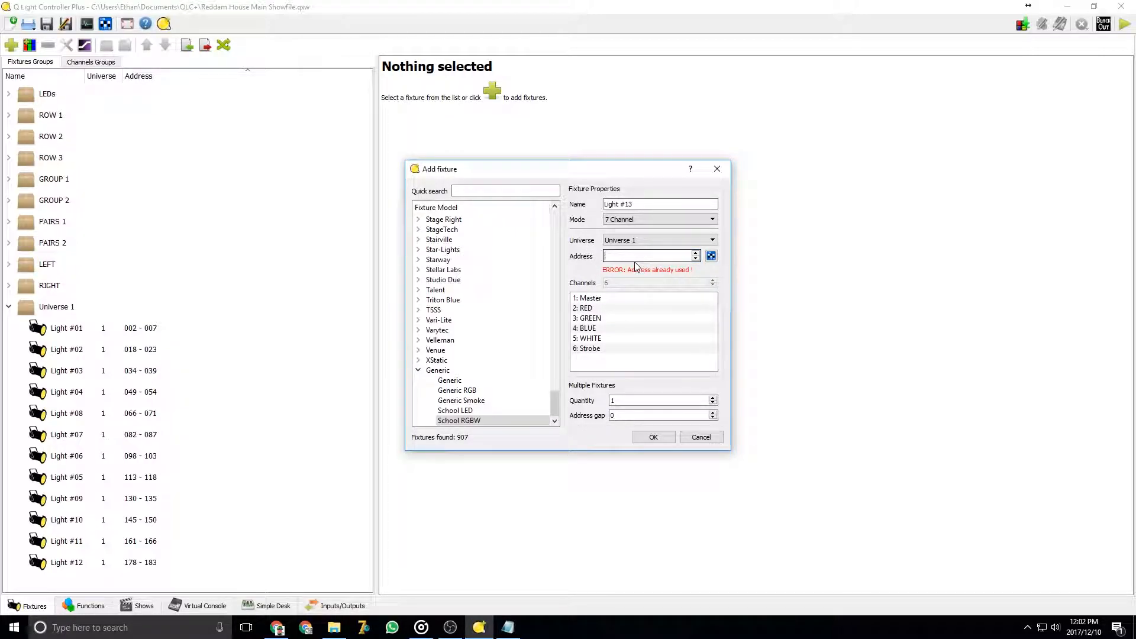
key(BackSpace)
text(55)
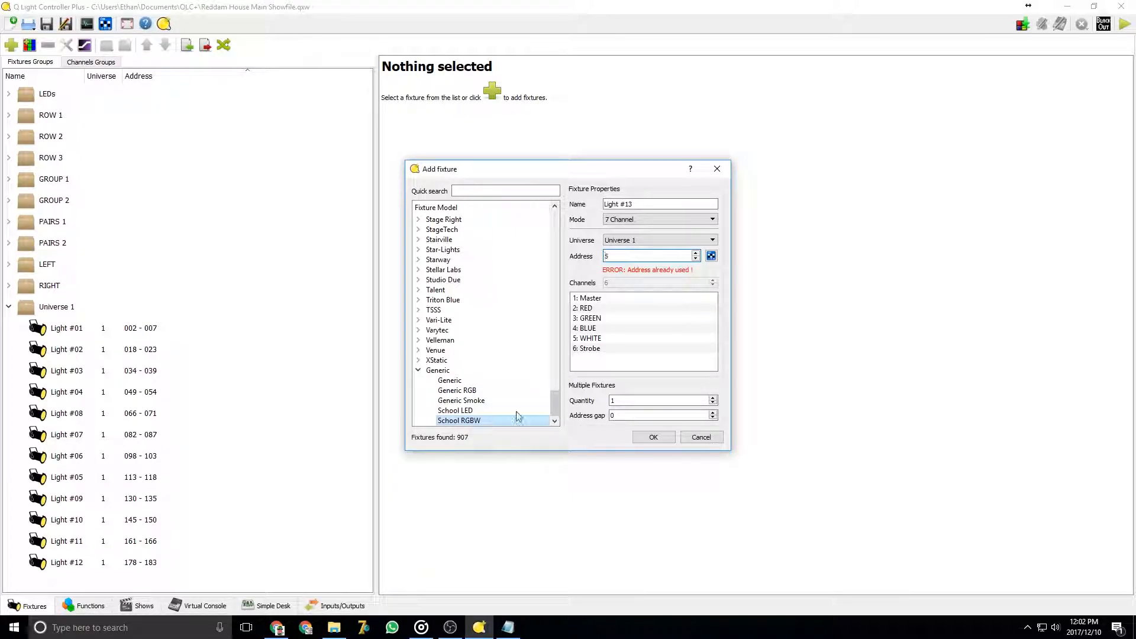
click(439, 402)
click(459, 420)
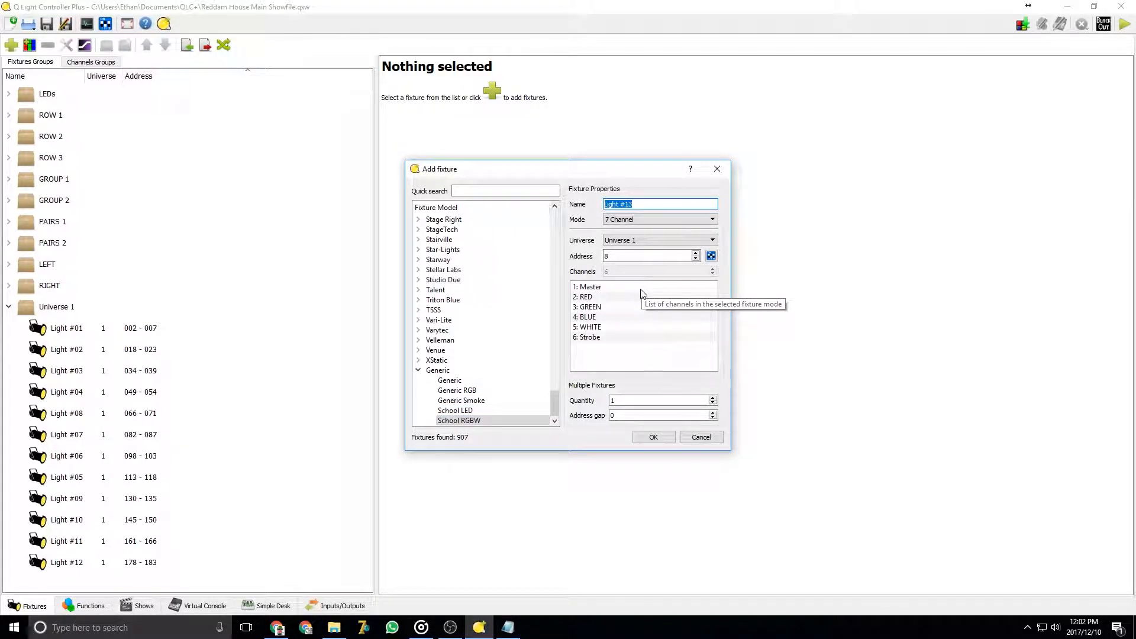
double_click(608, 256)
text(200)
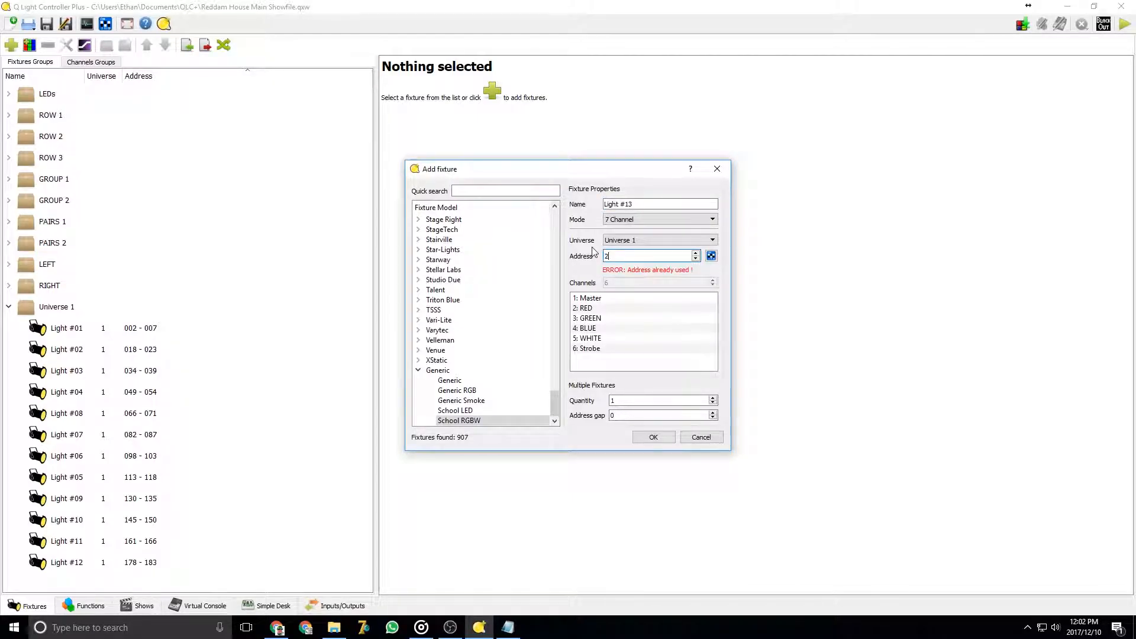
key(BackSpace)
key(BackSpace)
text(1)
key(BackSpace)
key(BackSpace)
text(50)
text(0)
key(BackSpace)
text(1)
key(BackSpace)
text(200)
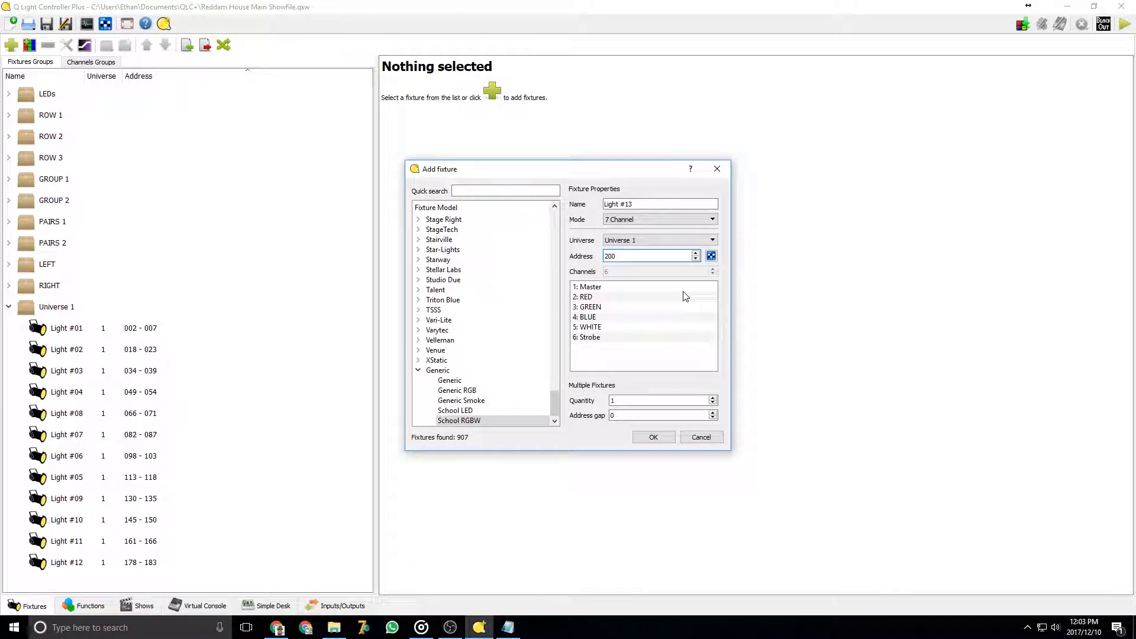
Check address 200 in the Address Tool, add the fixture, and select Light #13 in the fixture list
click(712, 256)
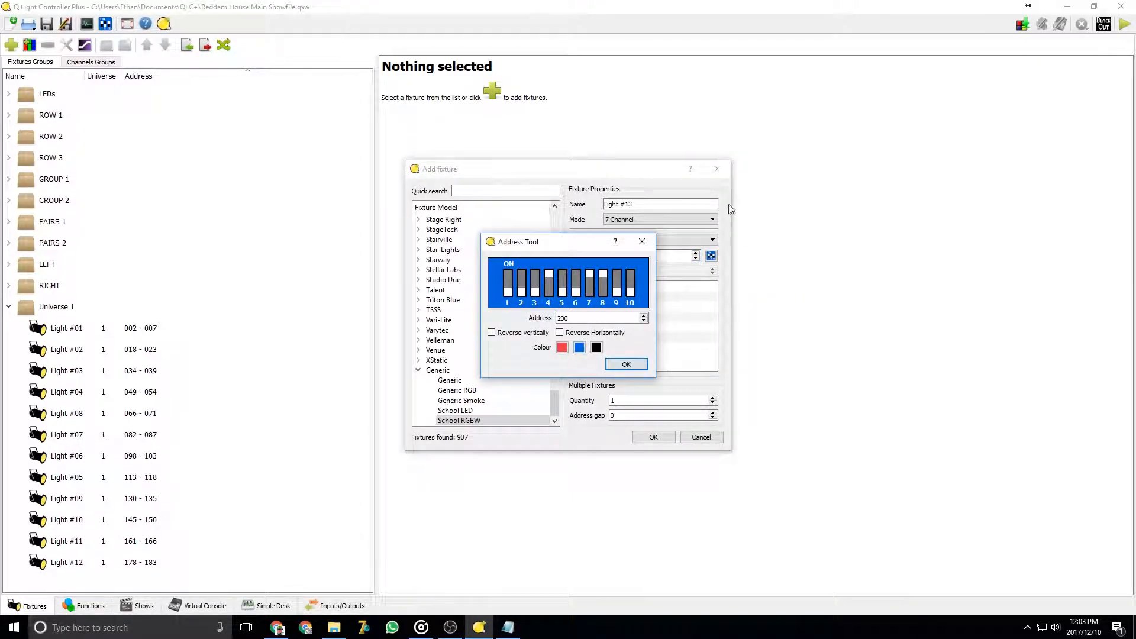
click(629, 364)
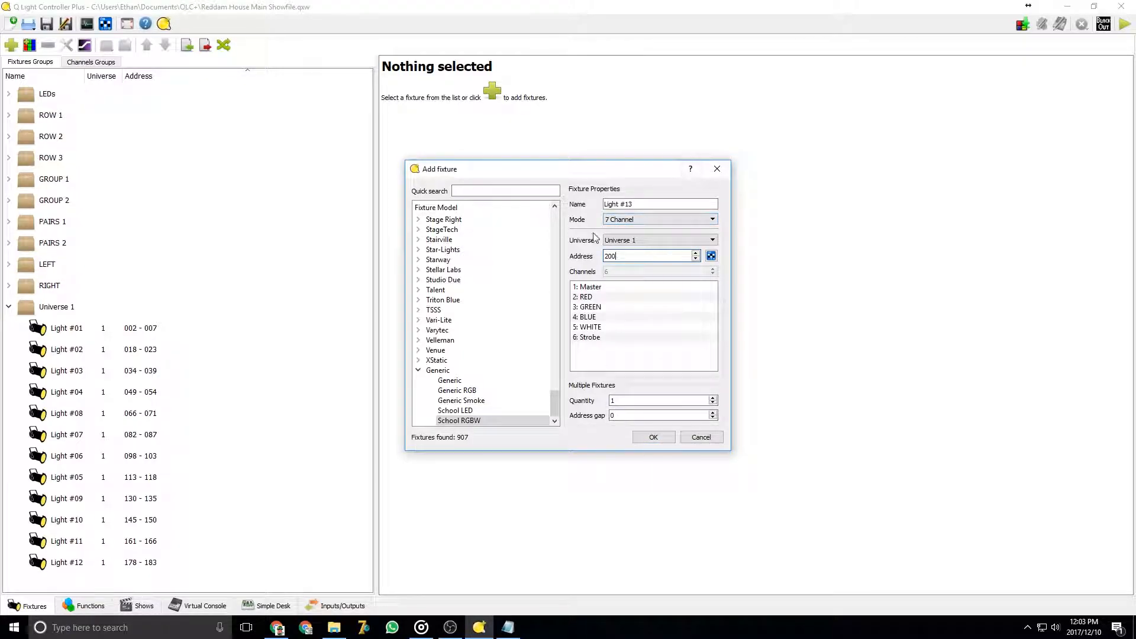
click(653, 436)
scroll(138, 556, down, 1)
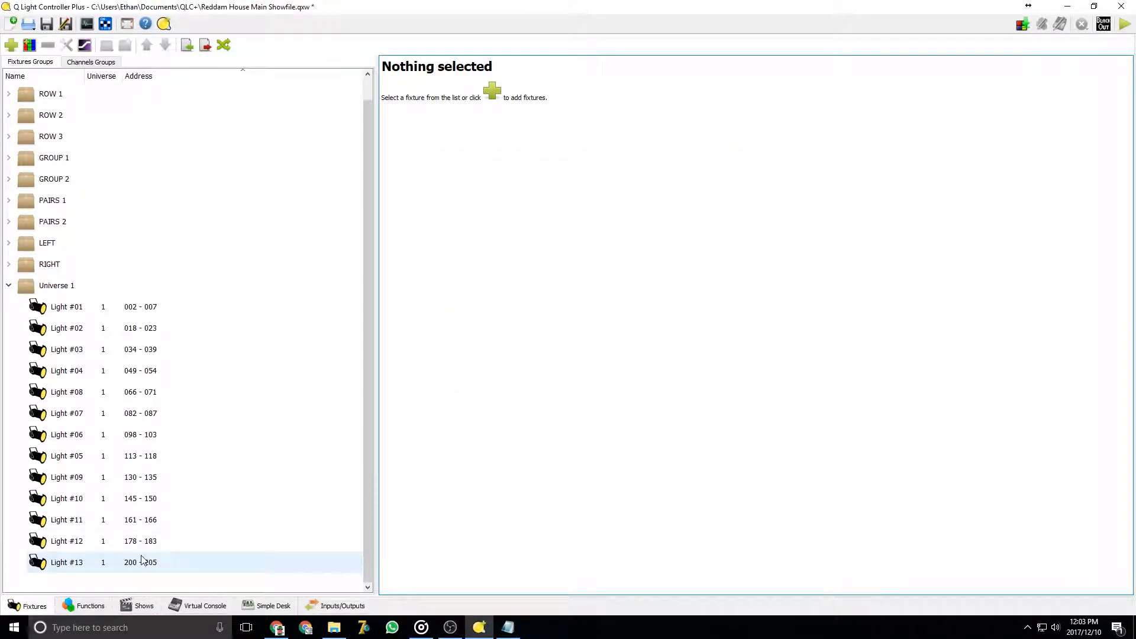
click(138, 561)
Start a new scene and open its fixture selection to view the available fixtures
click(84, 606)
click(11, 45)
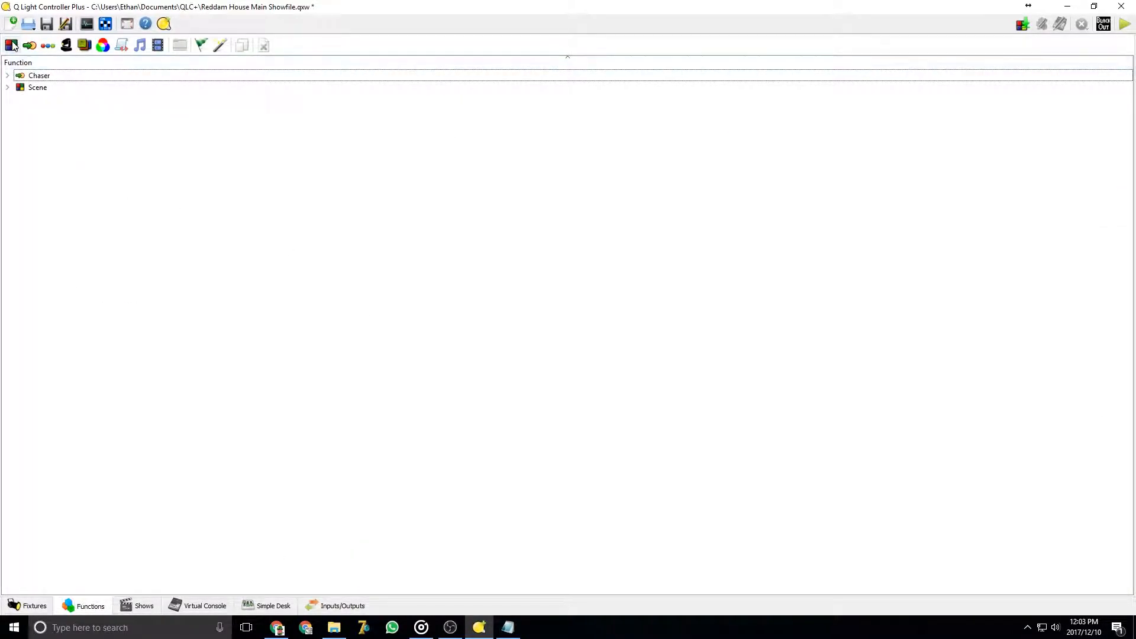
click(21, 326)
scroll(510, 366, down, 3)
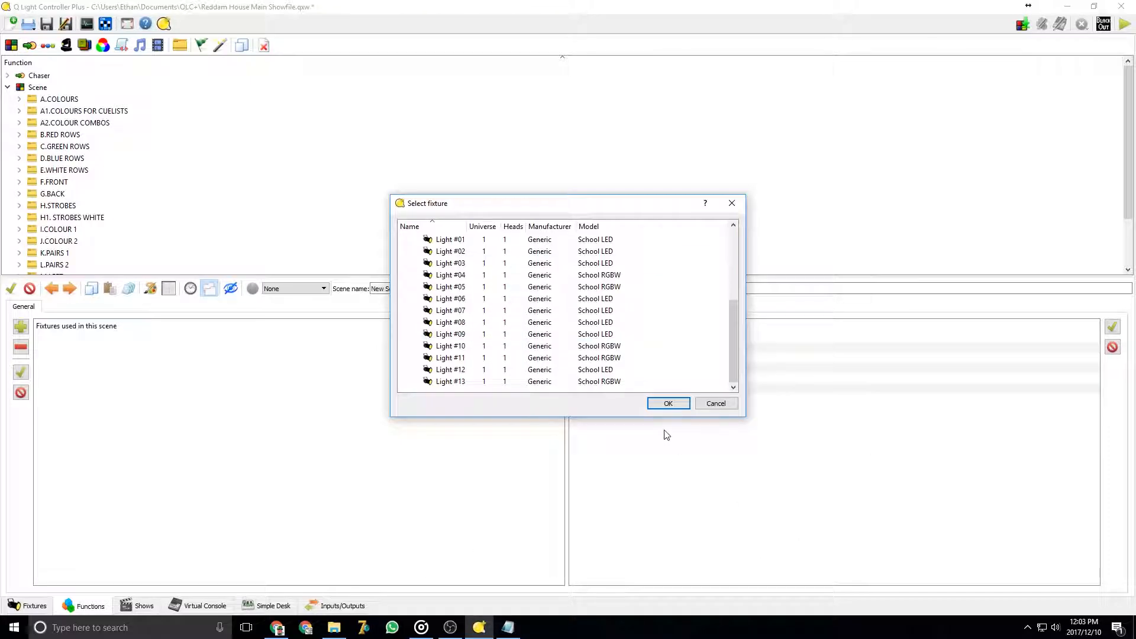
click(684, 405)
Reopen the Add fixture dialog and browse the Martin models such as MAC 350 Entour and MAC 250 Wash
click(35, 604)
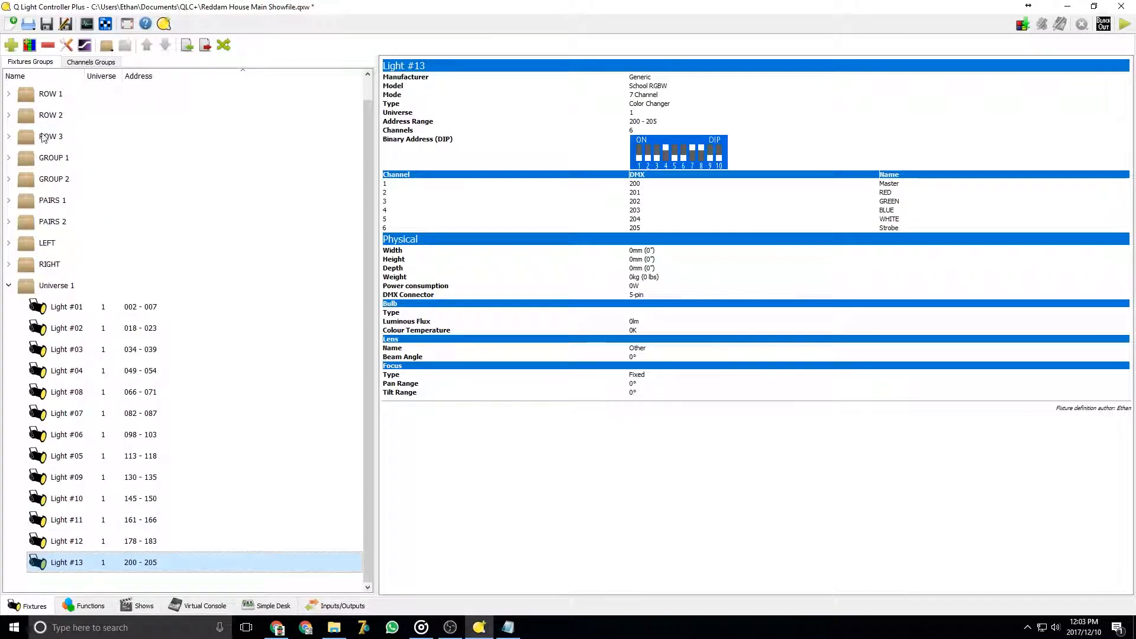
click(11, 45)
scroll(532, 294, up, 20)
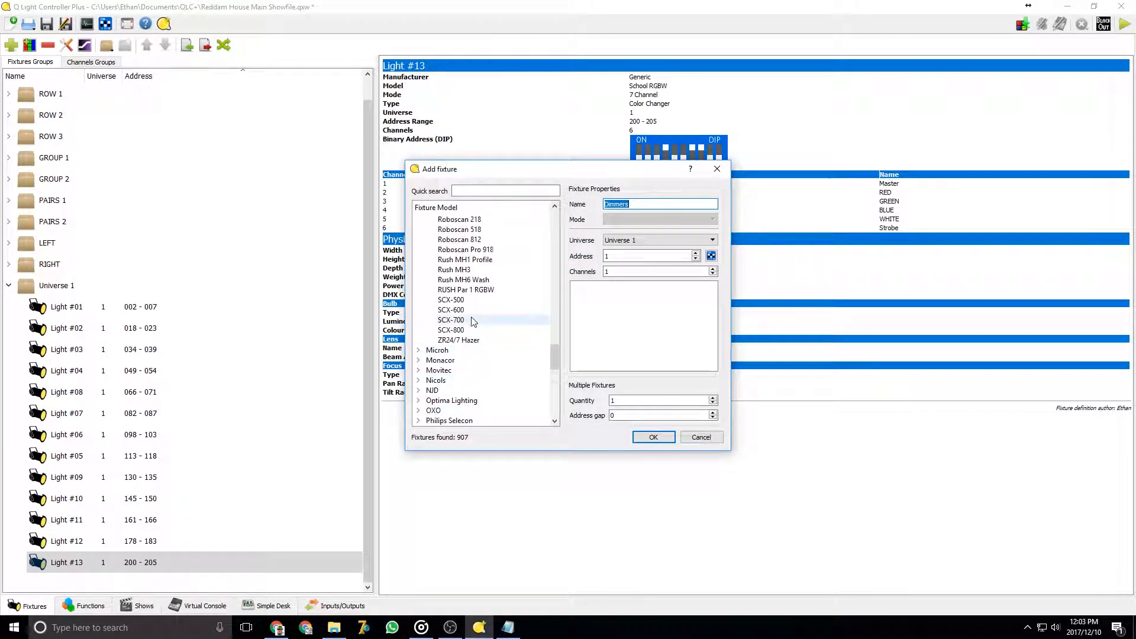
scroll(473, 307, up, 15)
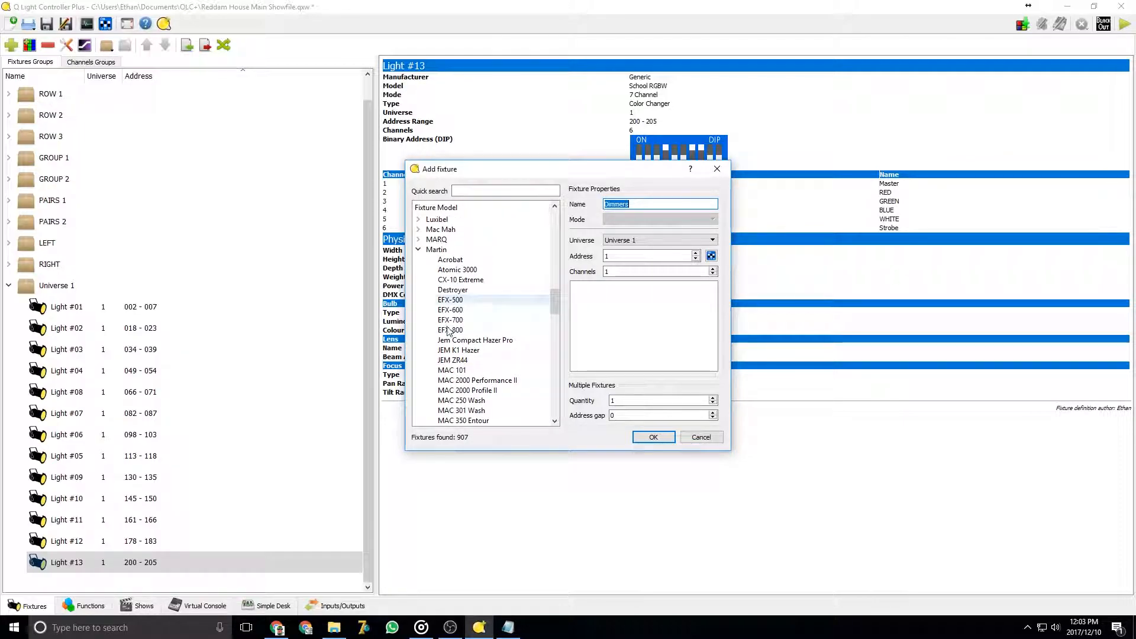
scroll(474, 361, down, 2)
click(477, 359)
click(473, 340)
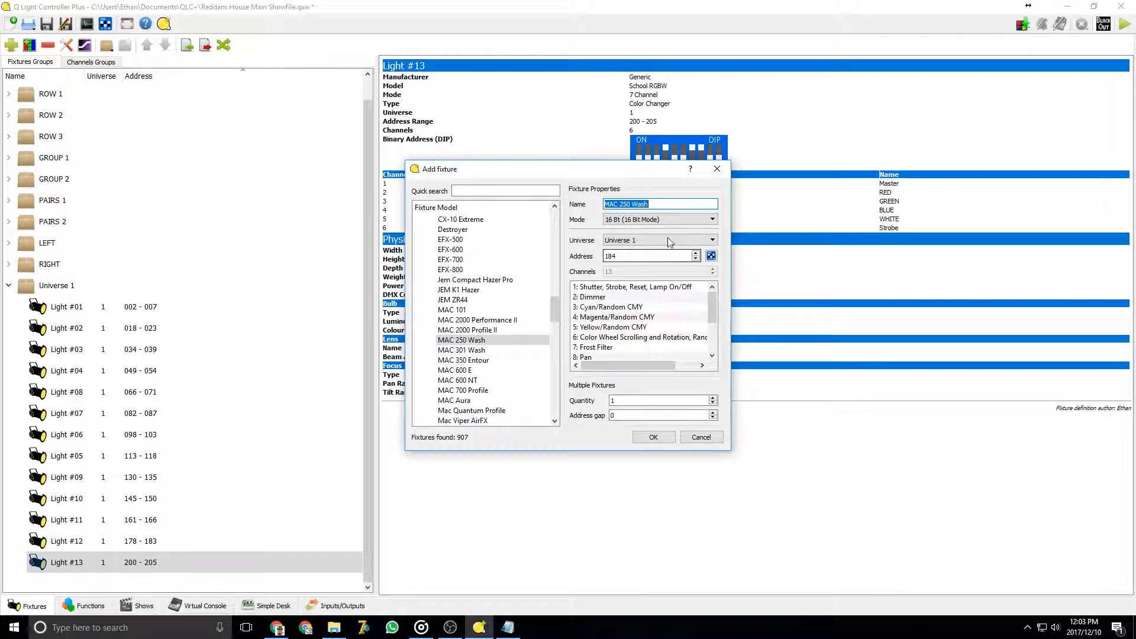
Compare the modes and channel lists of the MAC 250 Wash, MAC 350 Entour and MAC 2000 Profile II models
click(669, 218)
click(651, 228)
click(477, 360)
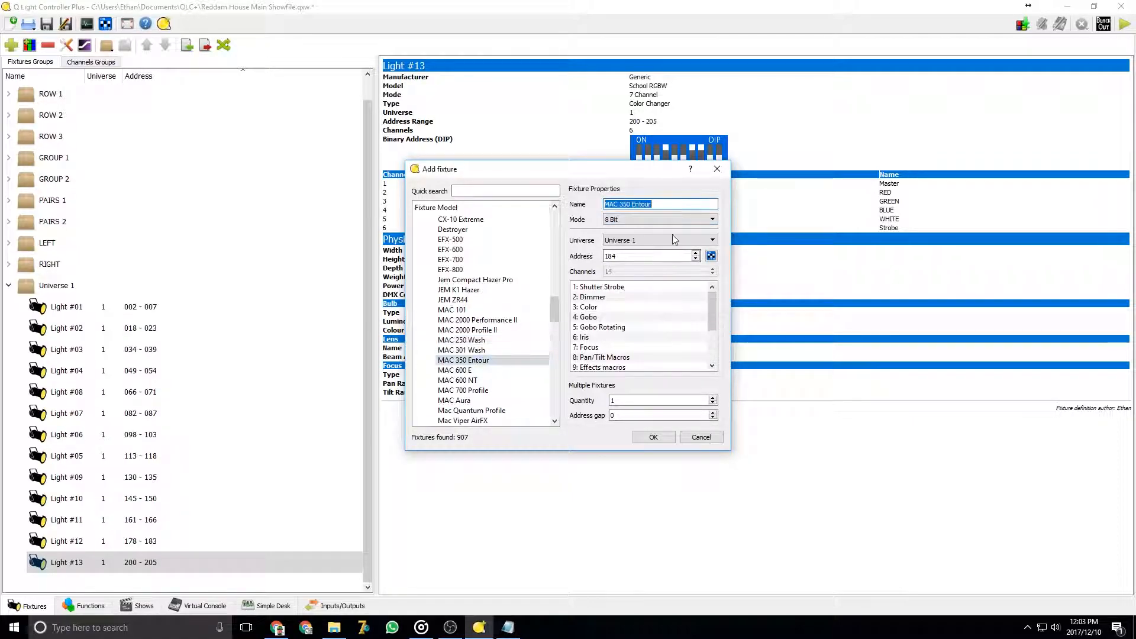
click(670, 217)
click(650, 228)
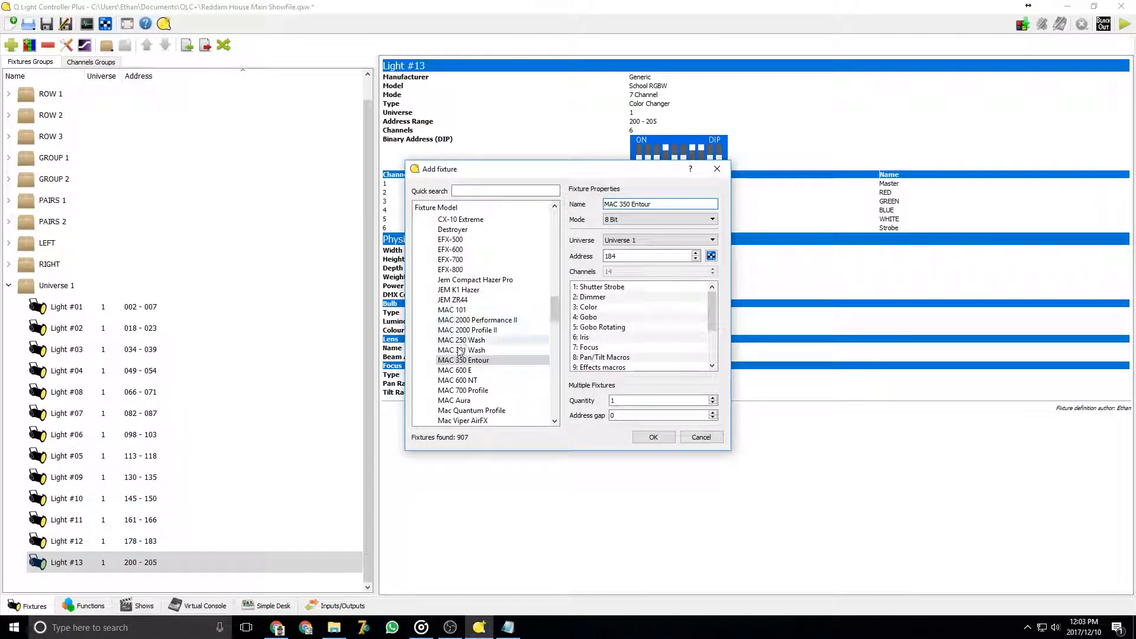
click(471, 330)
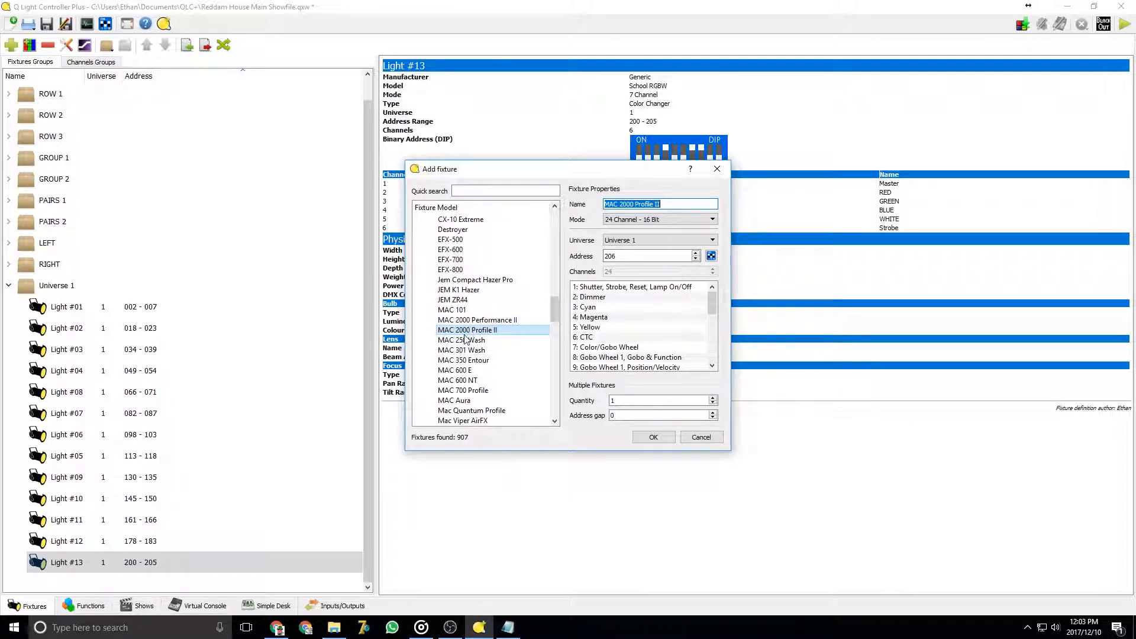
click(463, 342)
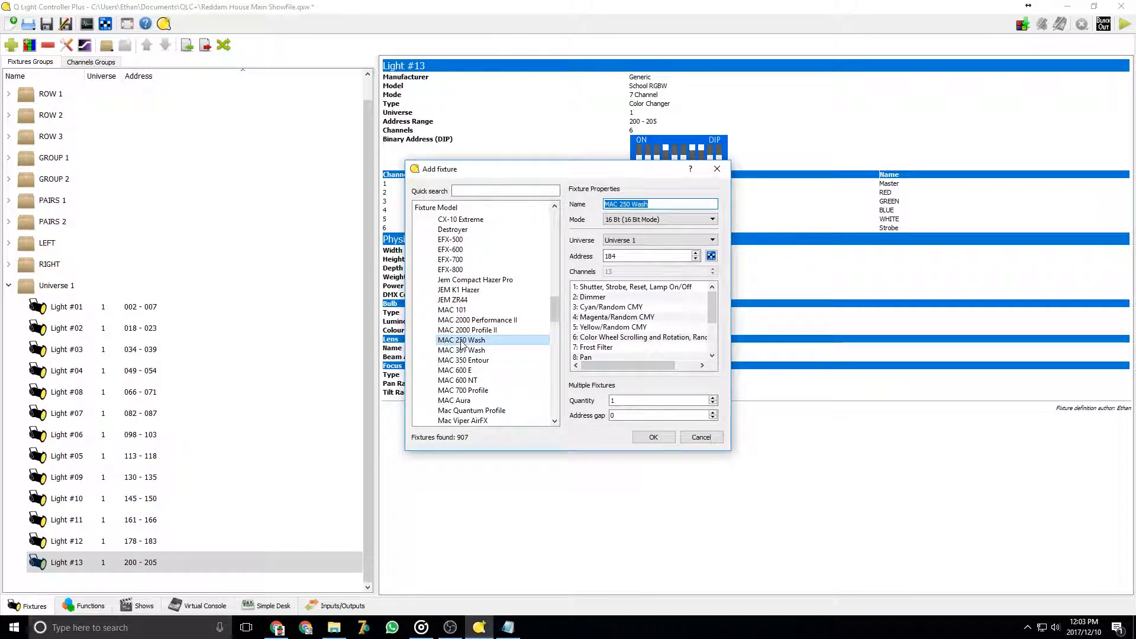
click(632, 239)
click(634, 242)
scroll(650, 323, down, 2)
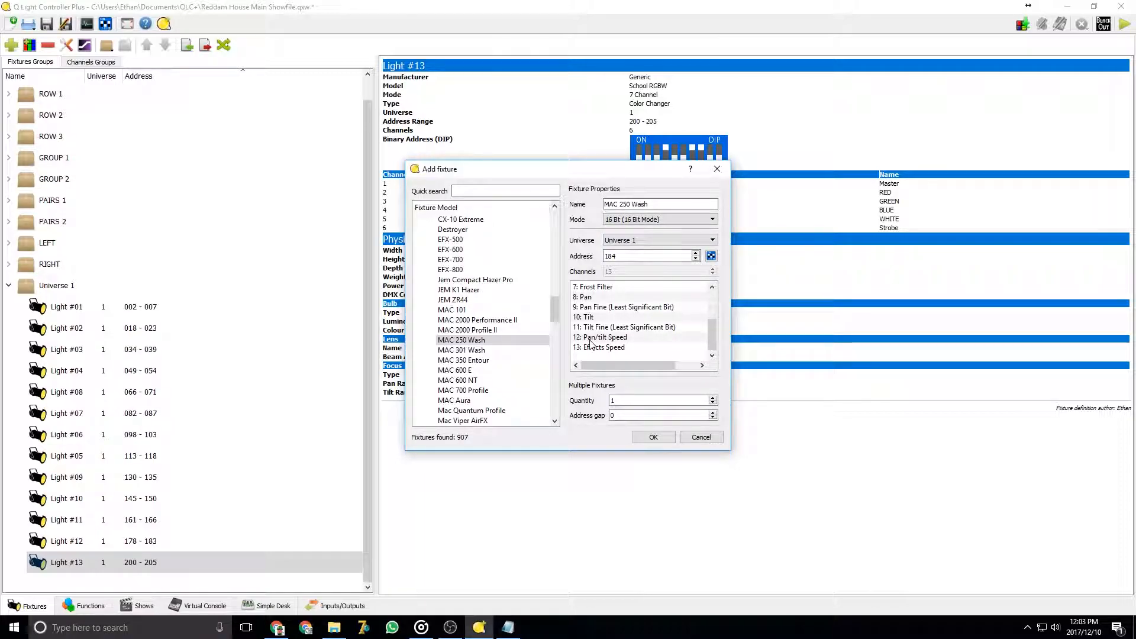
Search the fixture models for bm, then clear the search
click(492, 191)
text(bm)
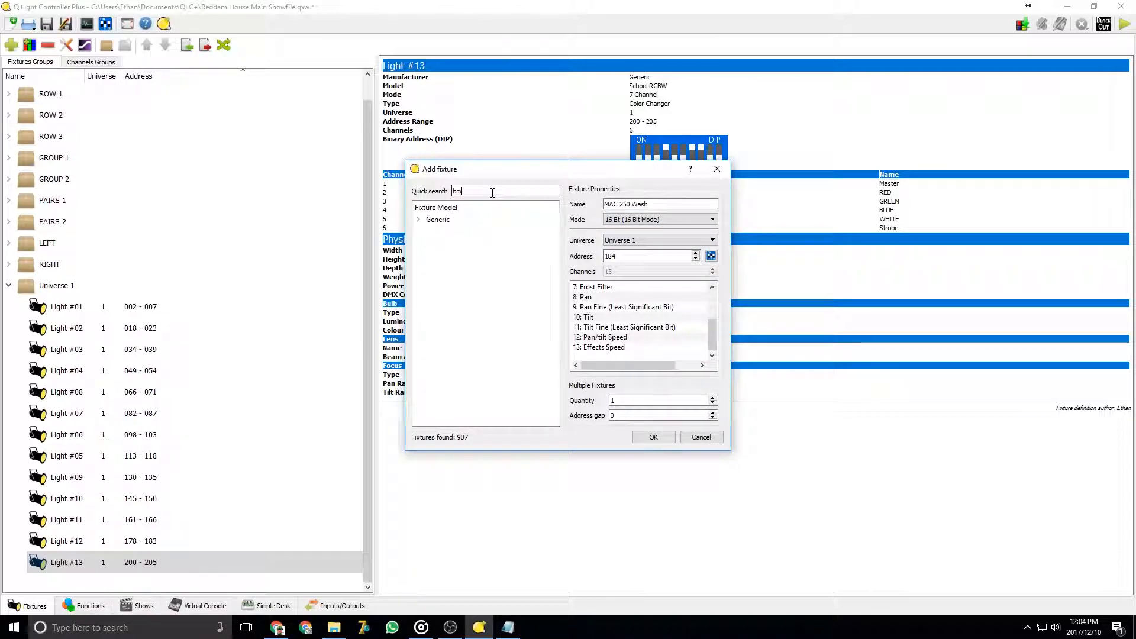
key(BackSpace)
key(BackSpace)
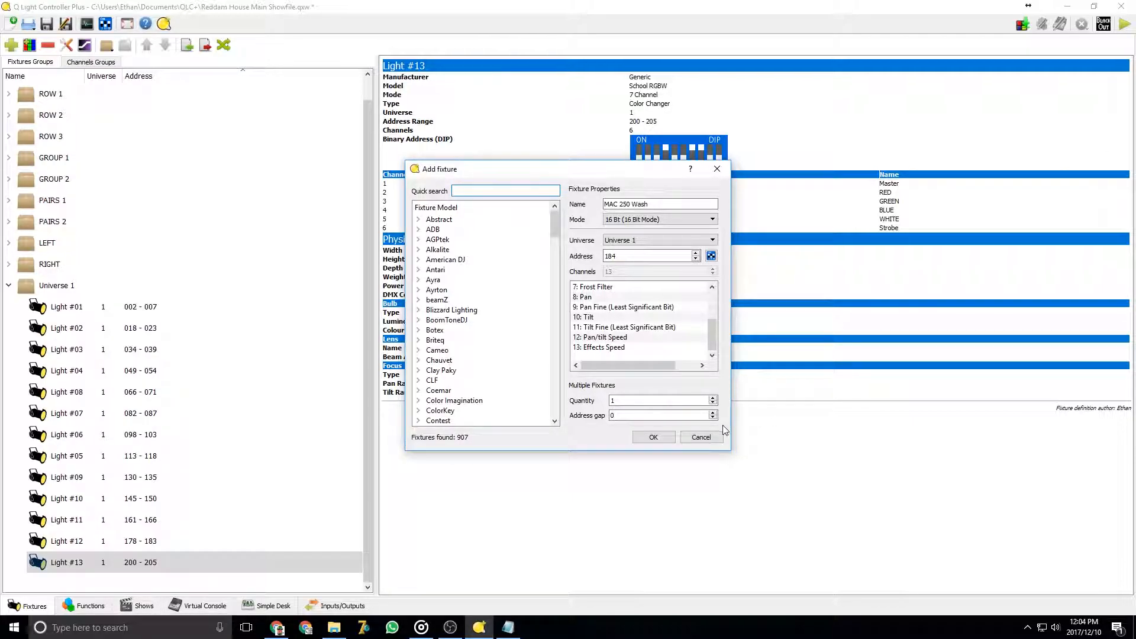
Close the Add fixture dialog and read through the What is DMX 512? article in the browser
click(701, 438)
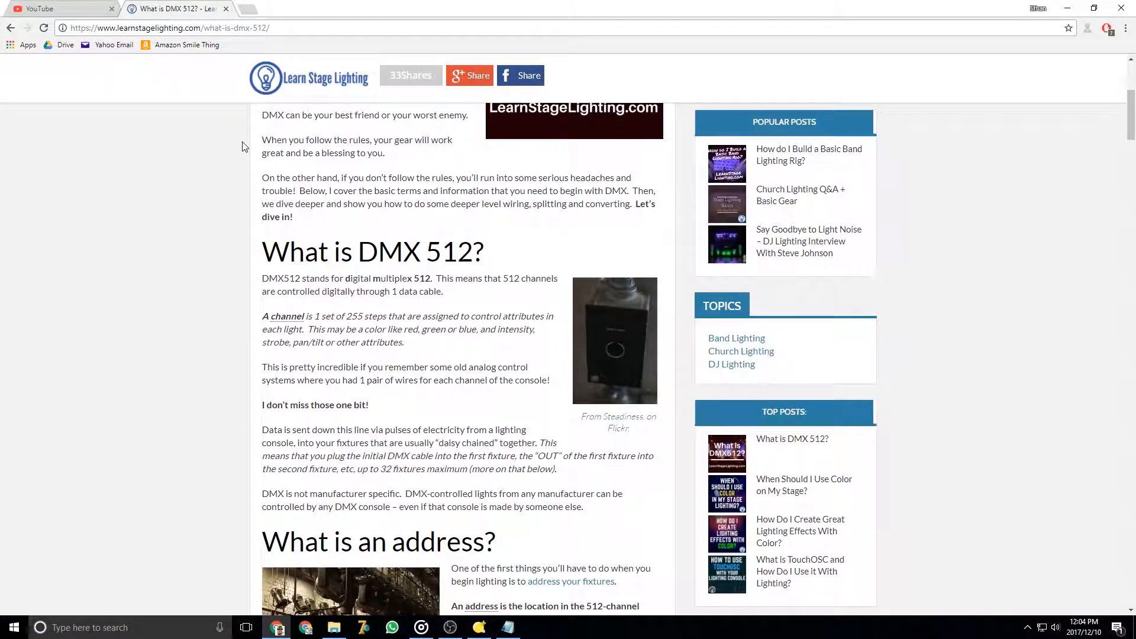
scroll(280, 371, down, 8)
scroll(333, 401, down, 17)
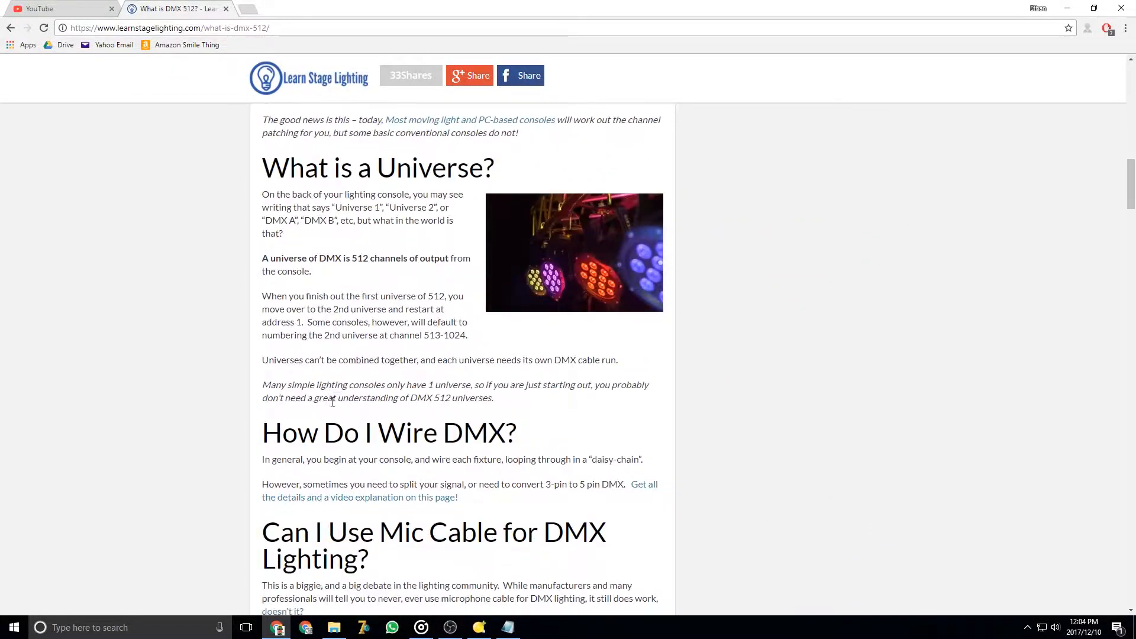
scroll(335, 399, up, 4)
scroll(335, 399, up, 8)
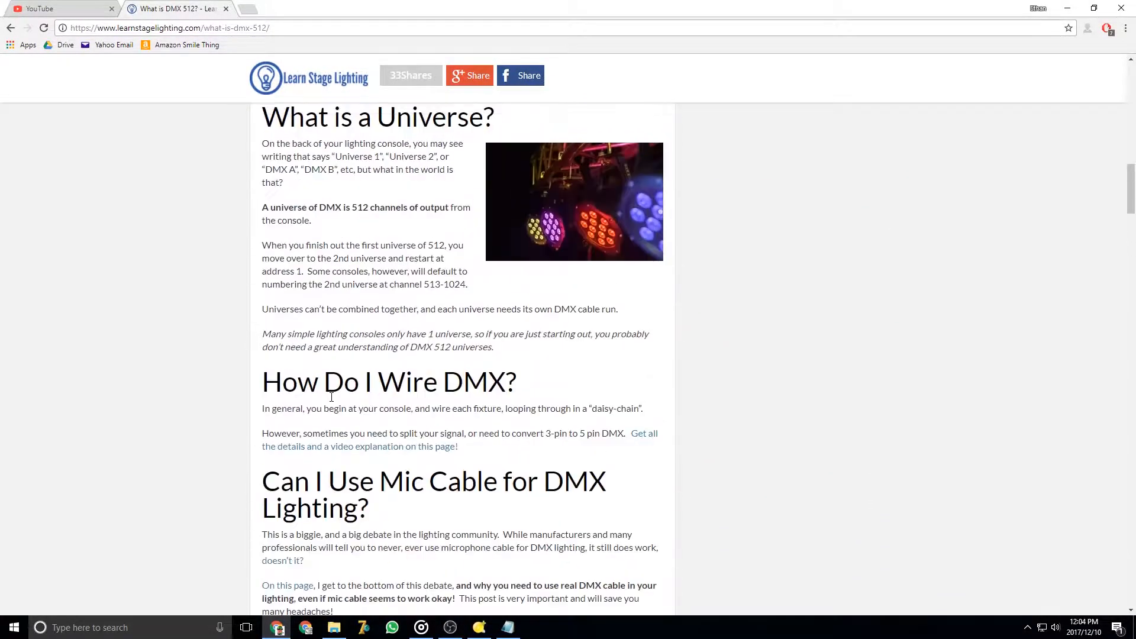
scroll(335, 399, down, 2)
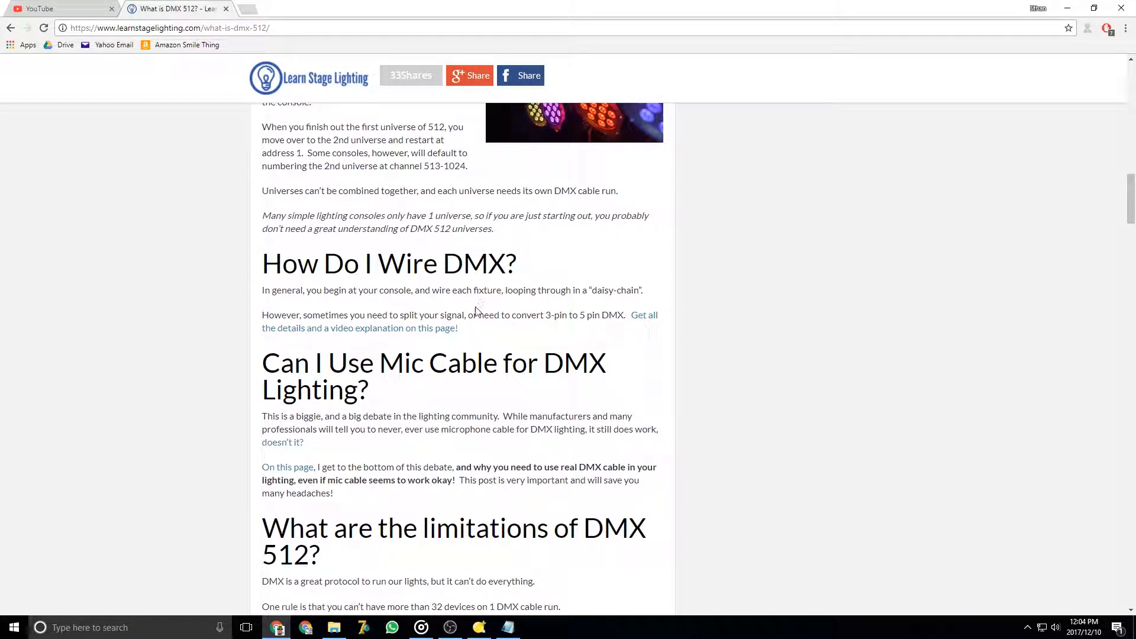
scroll(461, 331, down, 9)
scroll(458, 337, down, 6)
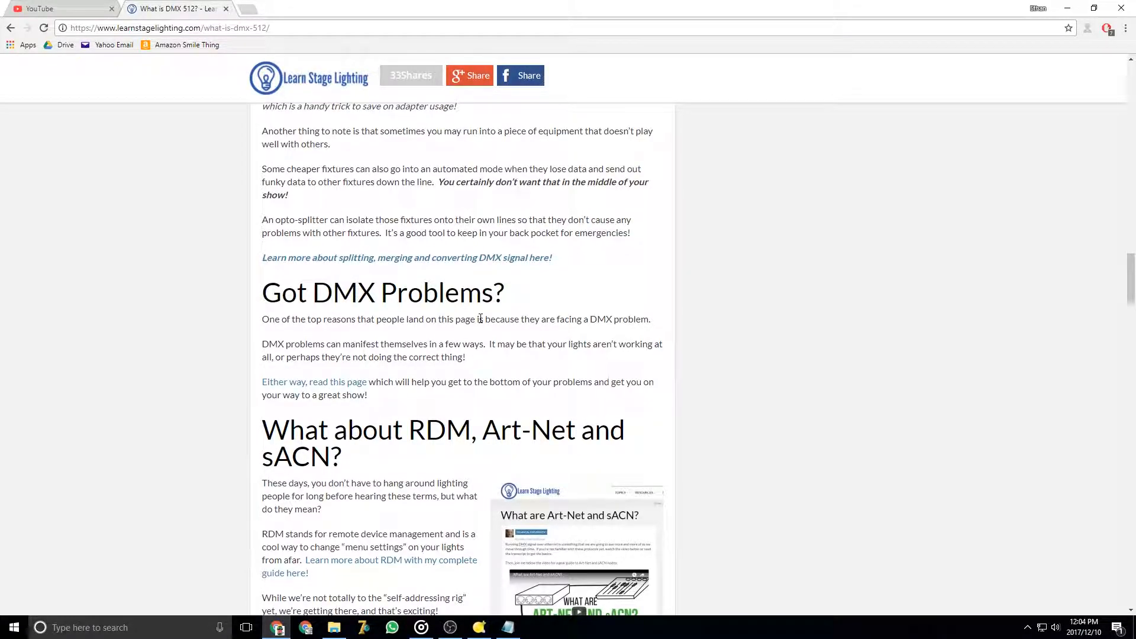
scroll(480, 319, up, 6)
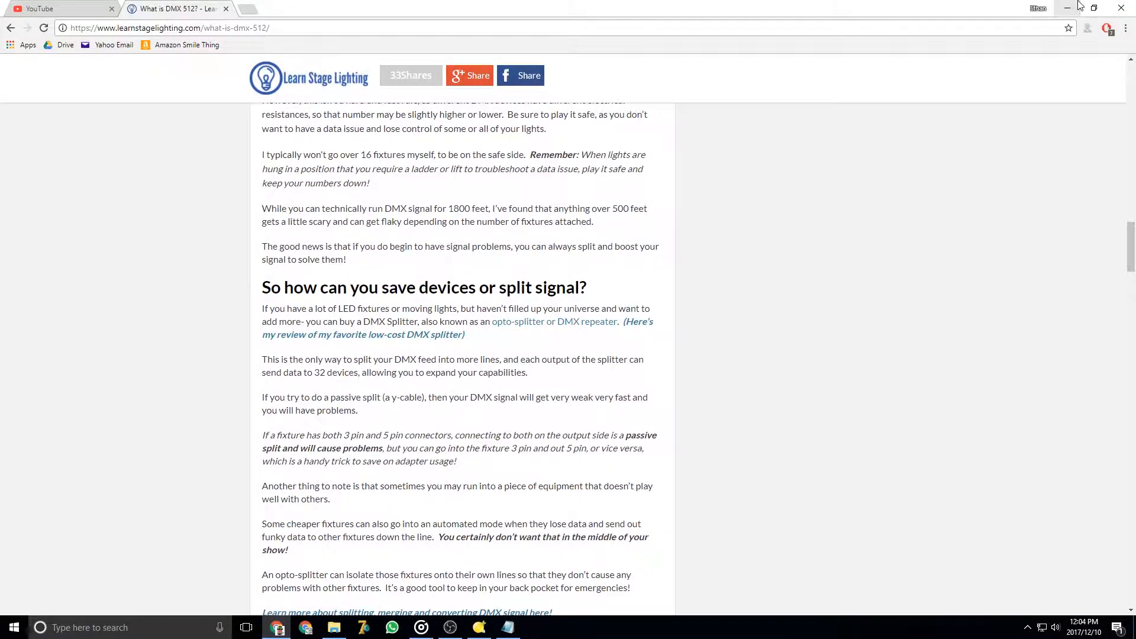
click(1072, 8)
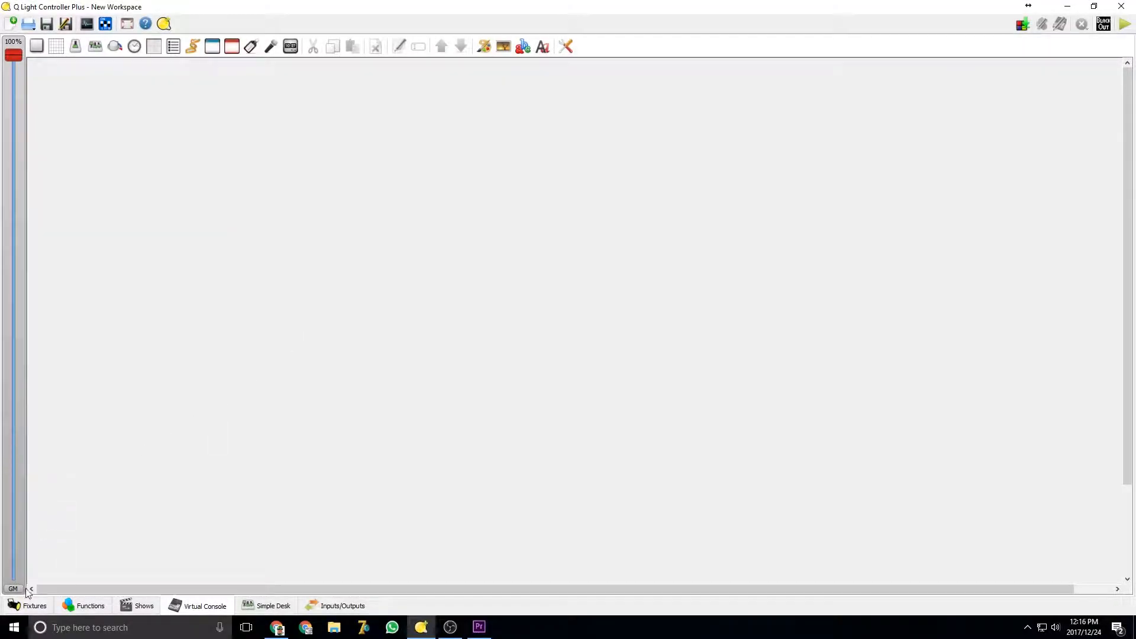
Open the workspace Blank Showfile - Copy.qxw from the QLC+ documents folder
click(26, 604)
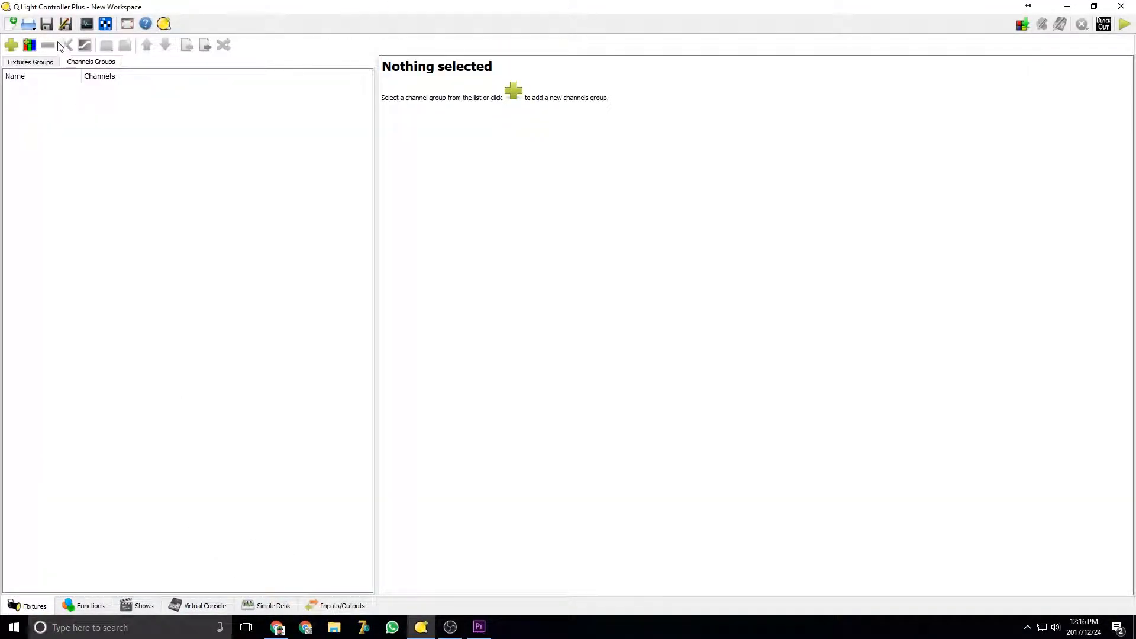
click(28, 24)
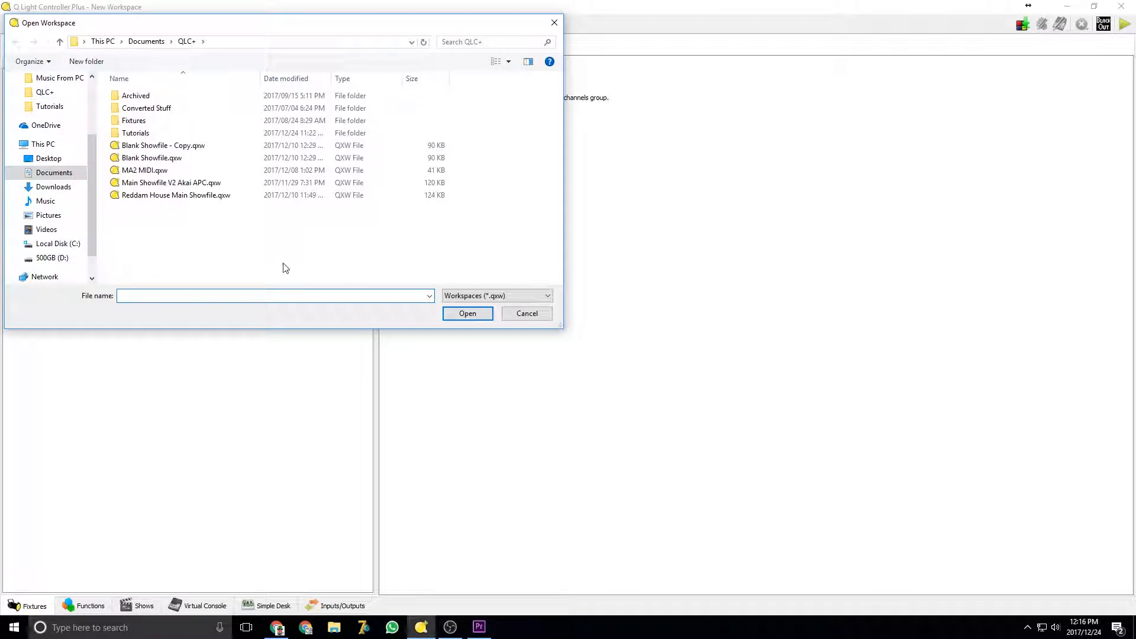
click(243, 145)
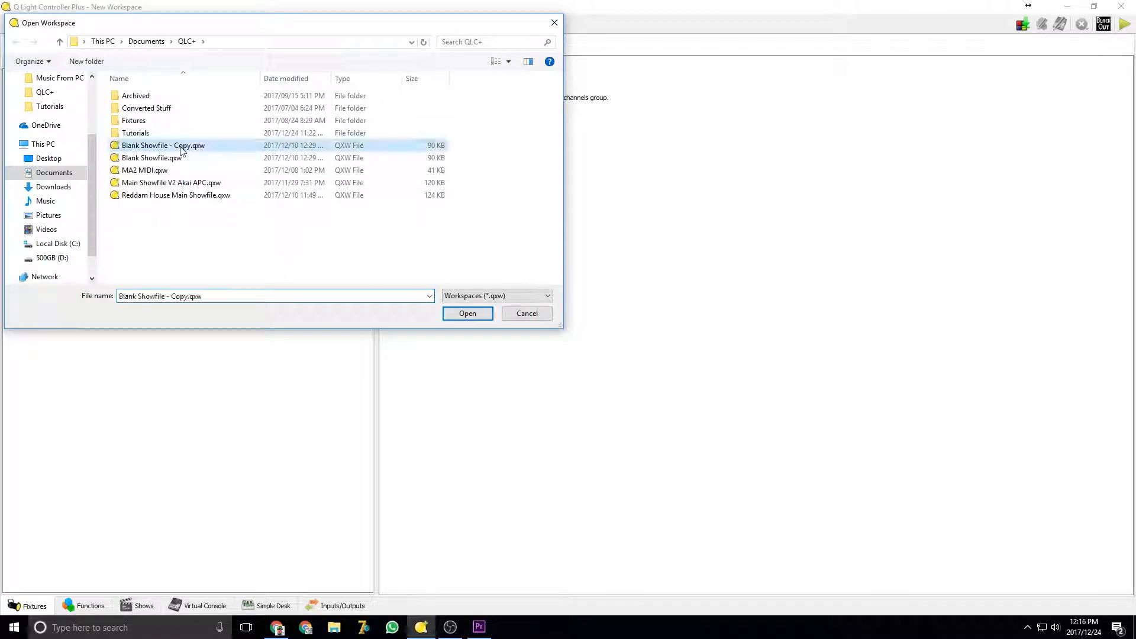
click(467, 313)
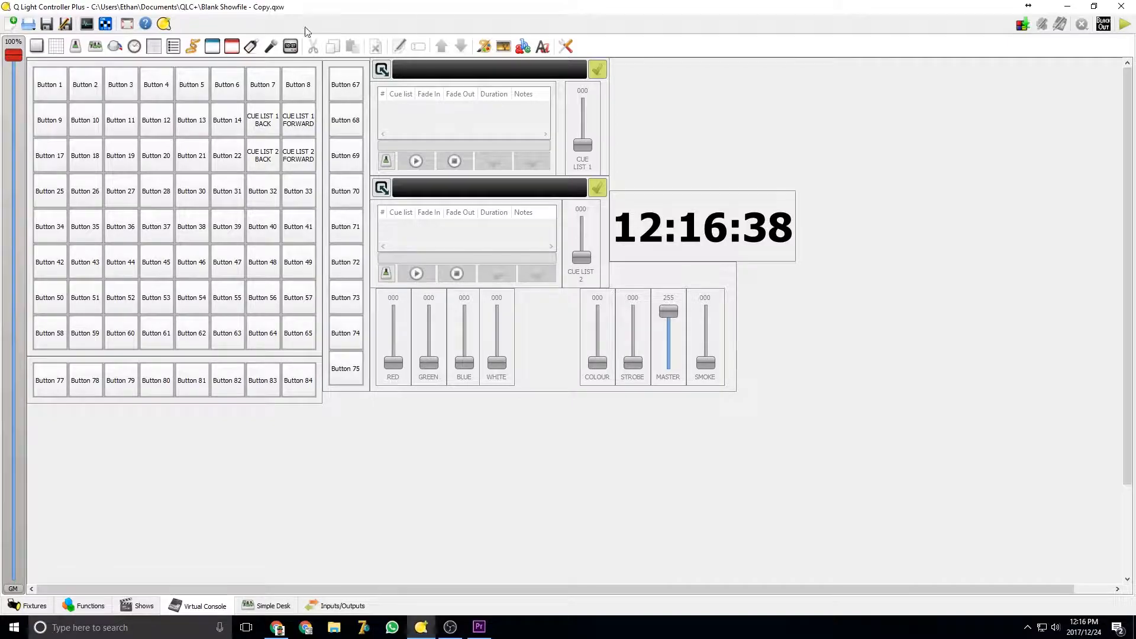
Browse the chasers, scene folders and Virtual Console widgets of the blank showfile
click(83, 605)
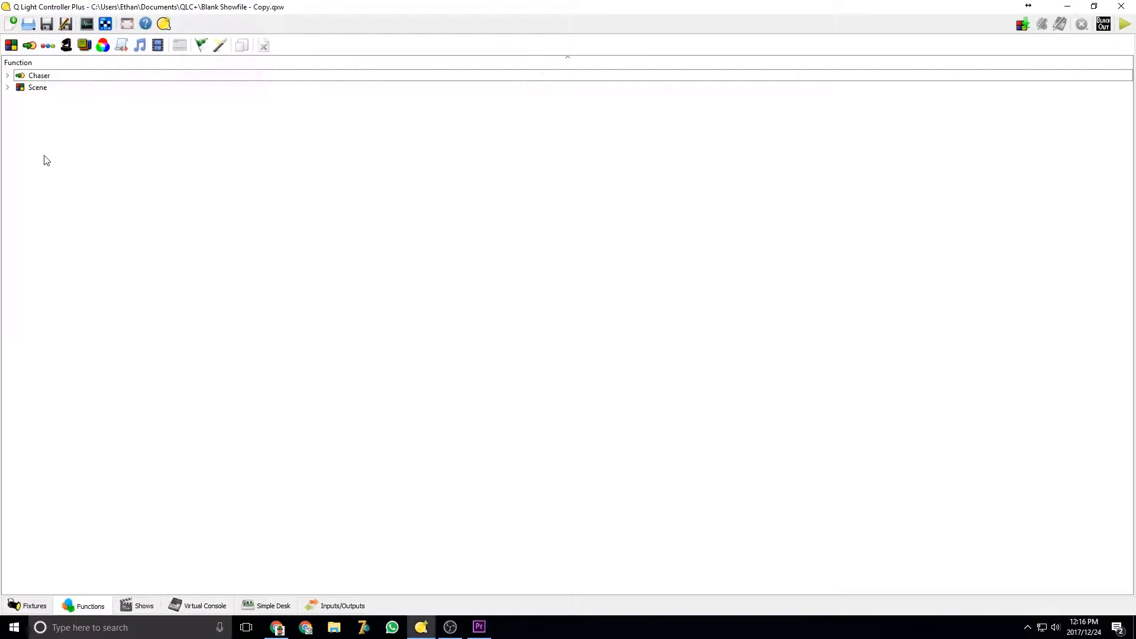
click(7, 76)
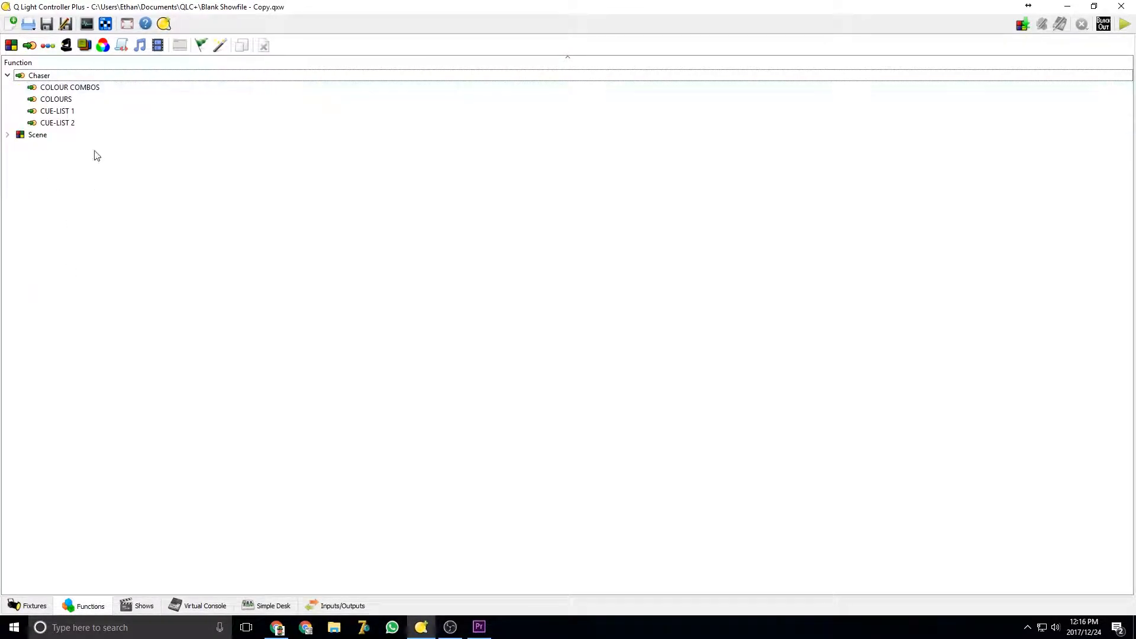
click(188, 600)
click(594, 149)
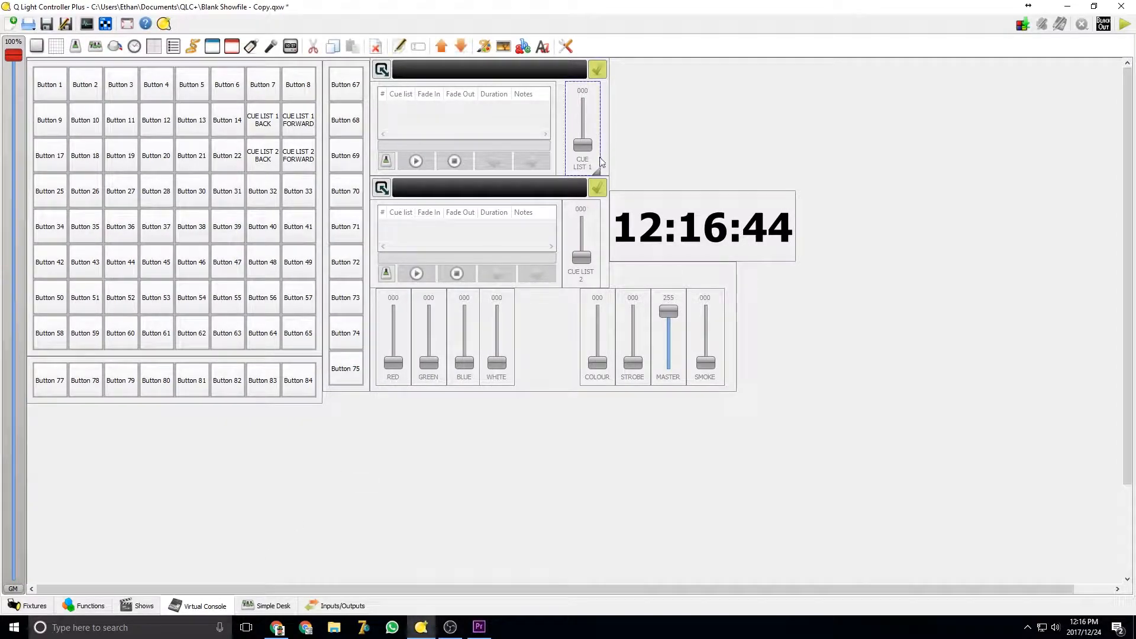
click(581, 228)
click(648, 494)
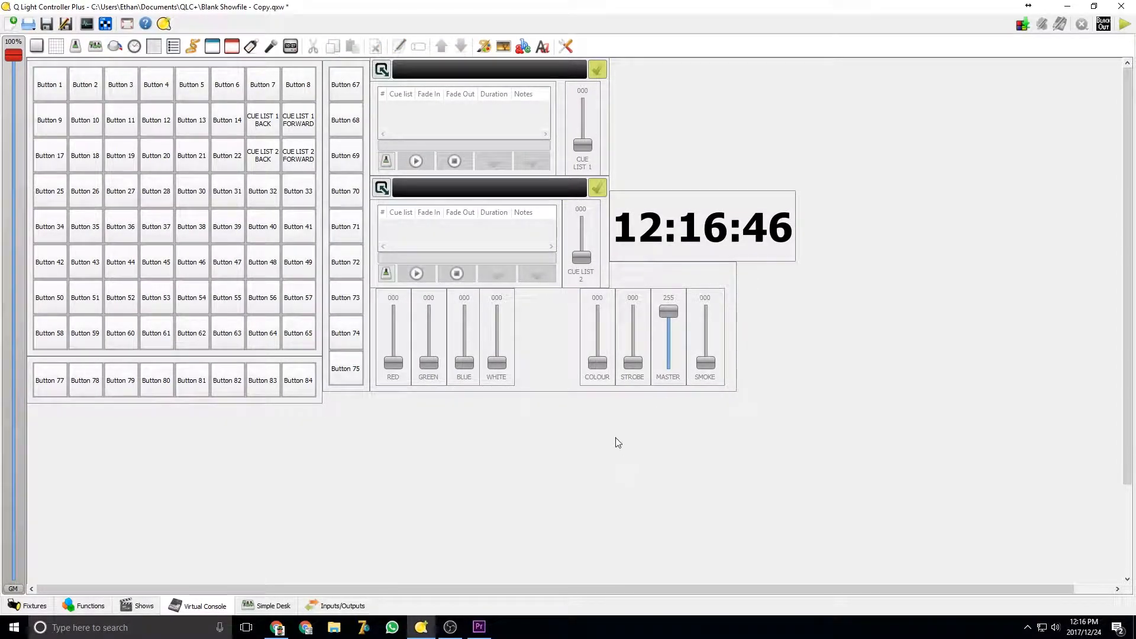
click(84, 606)
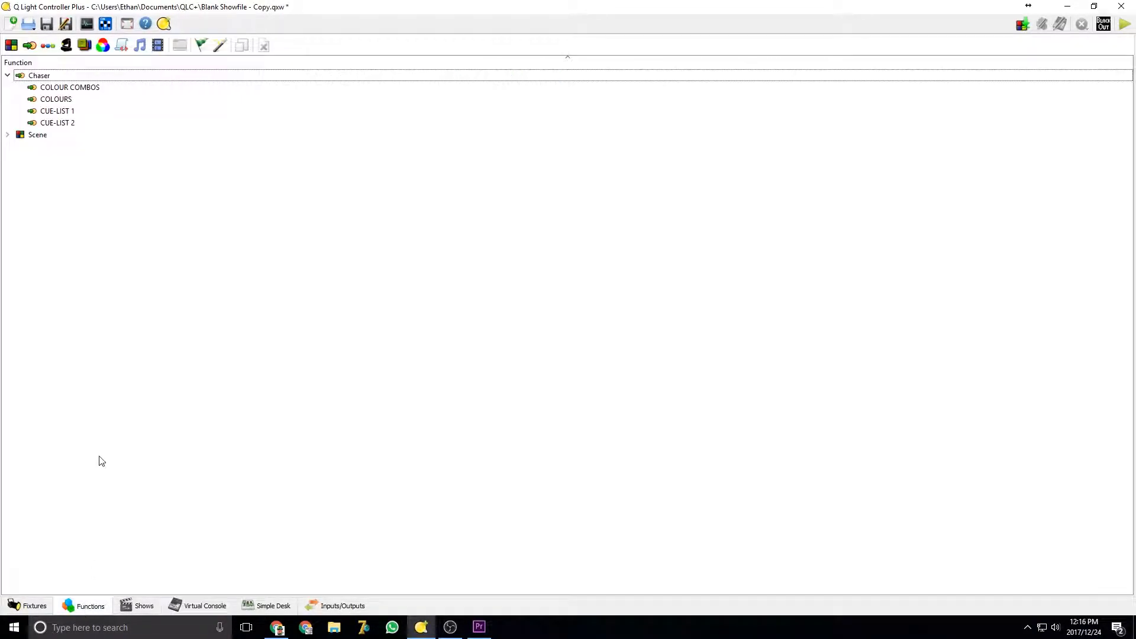
click(8, 135)
click(19, 146)
click(18, 147)
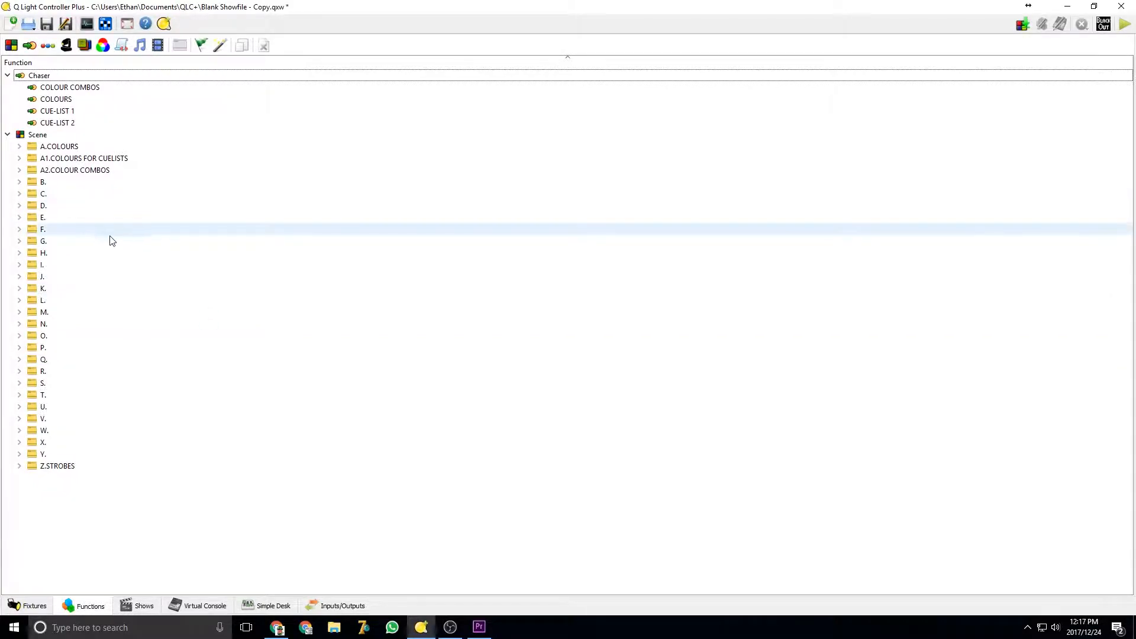
Create a new scene and drag it into one of the lettered scene folders
click(10, 47)
scroll(115, 218, down, 6)
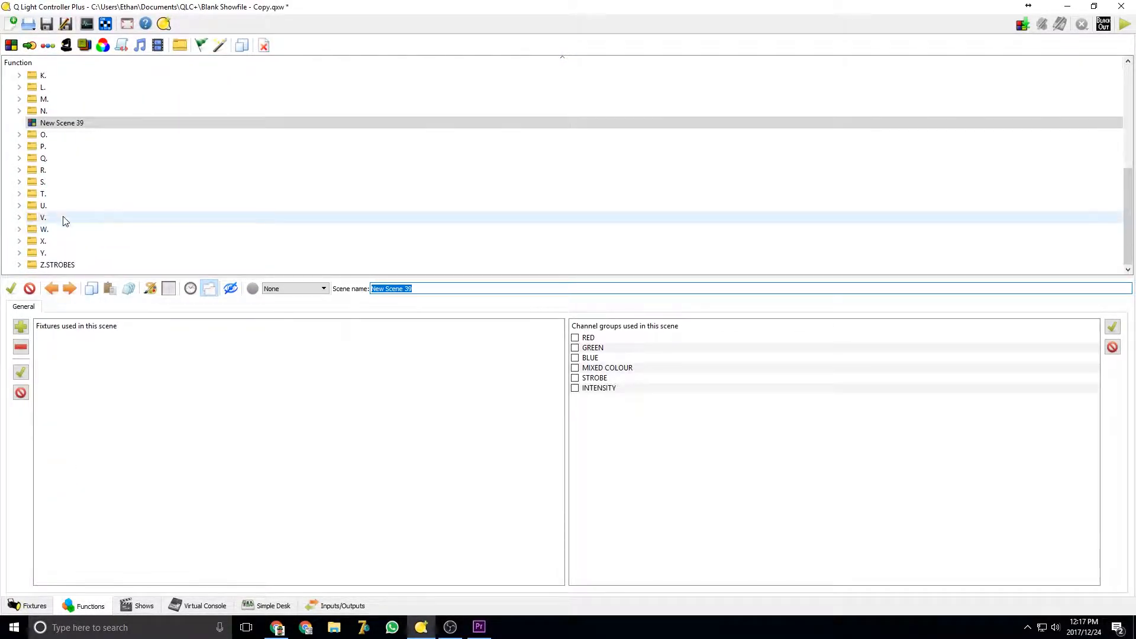
drag(59, 123, 63, 137)
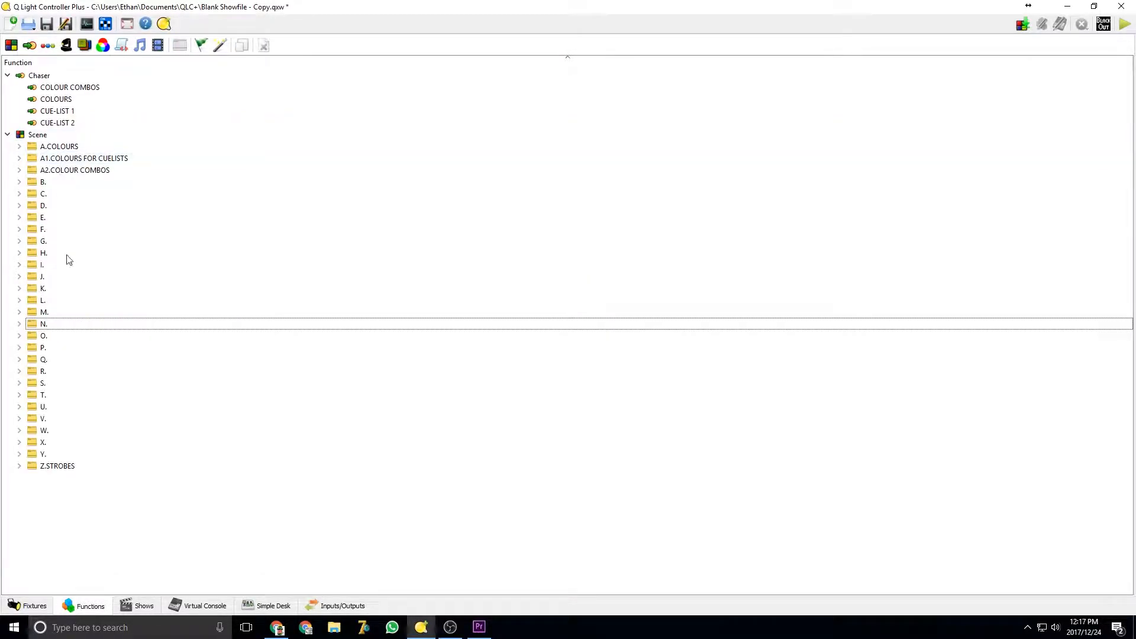
double_click(52, 195)
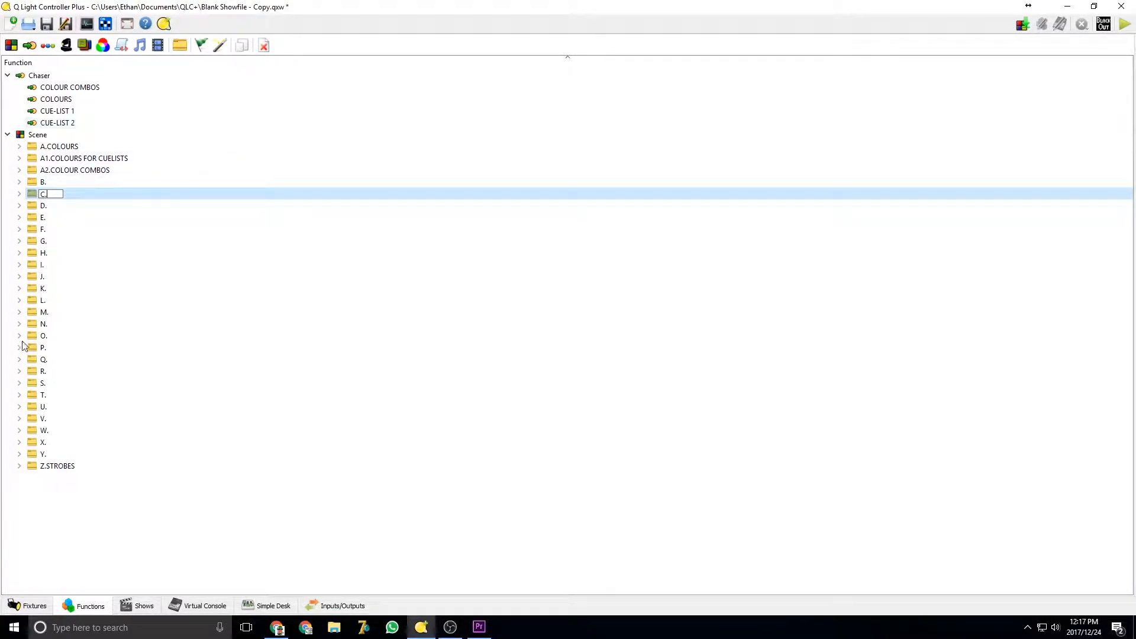
click(83, 508)
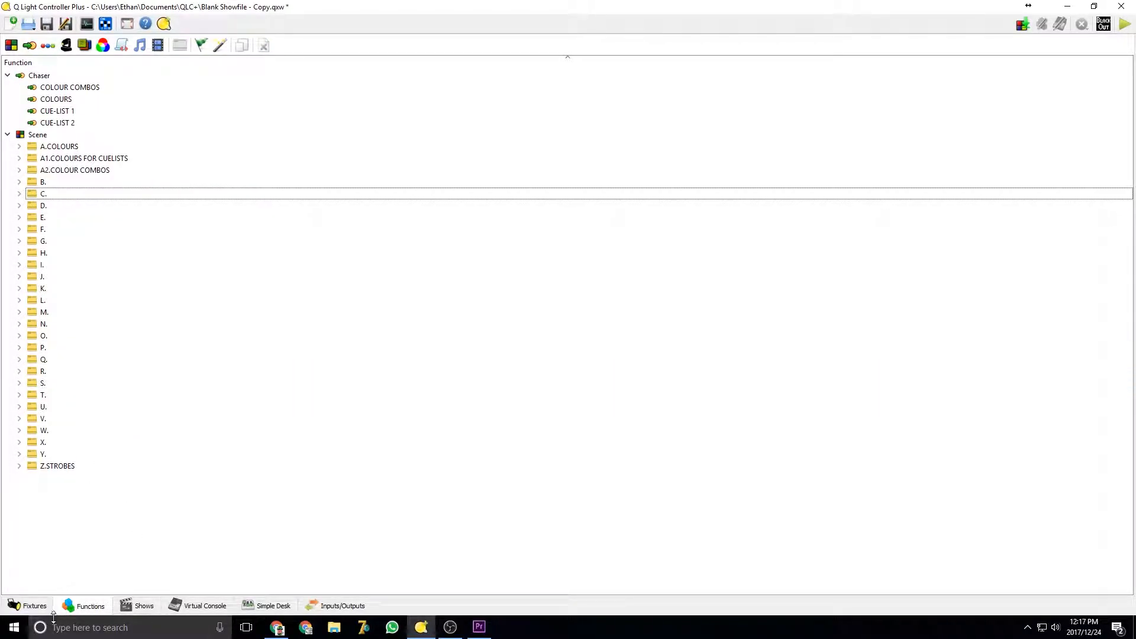
View the workspace's fixture groups and channel groups
click(30, 606)
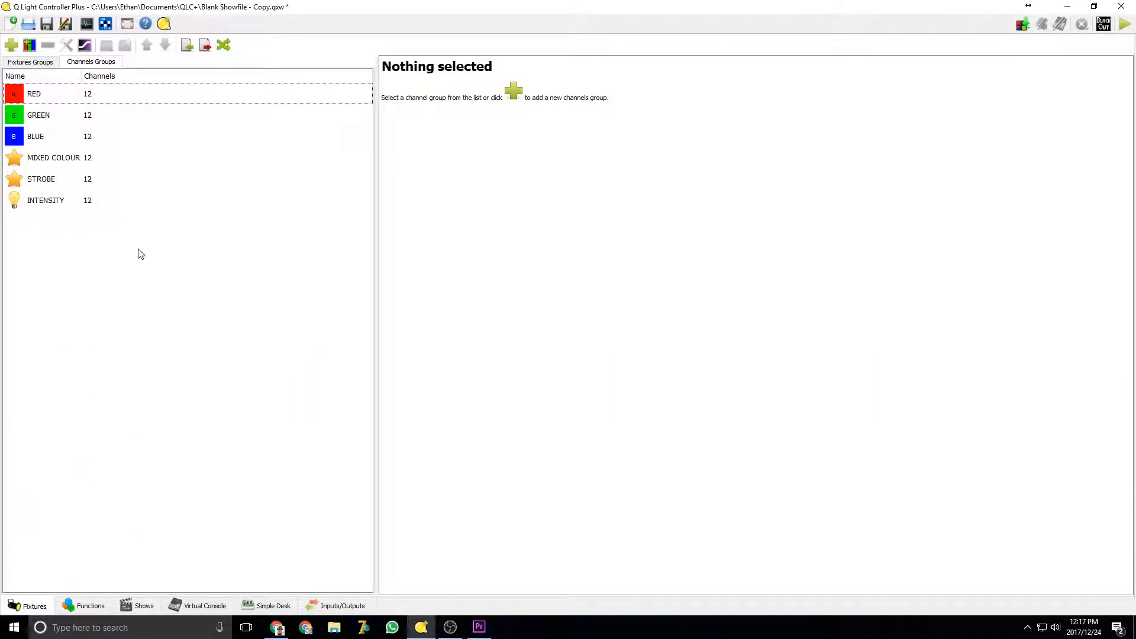
click(33, 62)
click(110, 63)
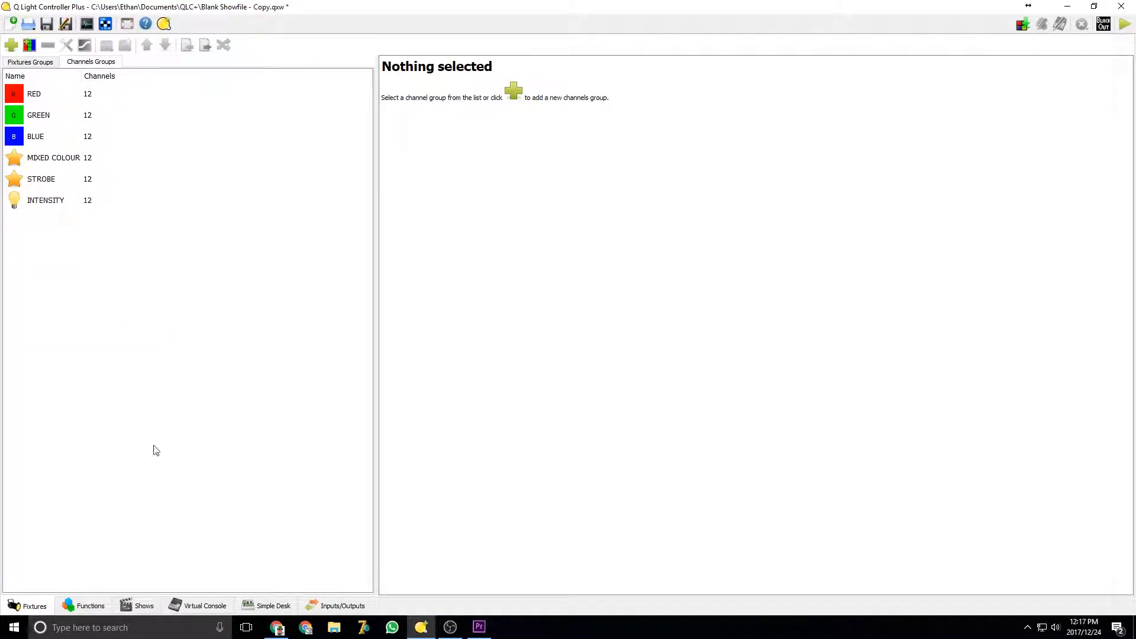
click(192, 605)
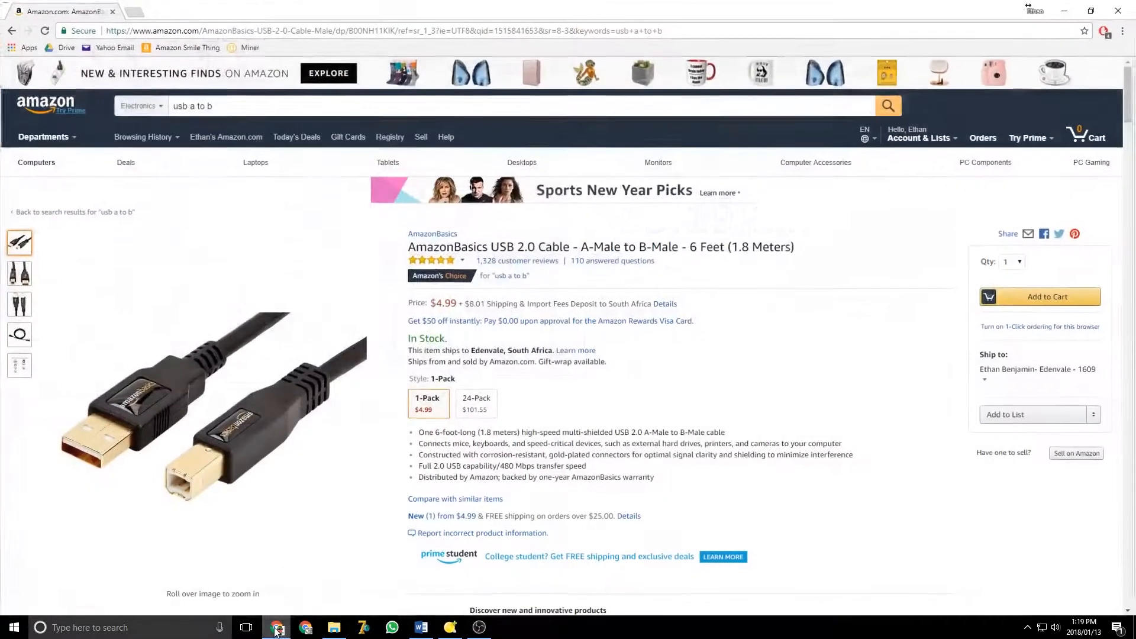
Set the APC MINI as the input and feedback device for Universe 2
click(276, 627)
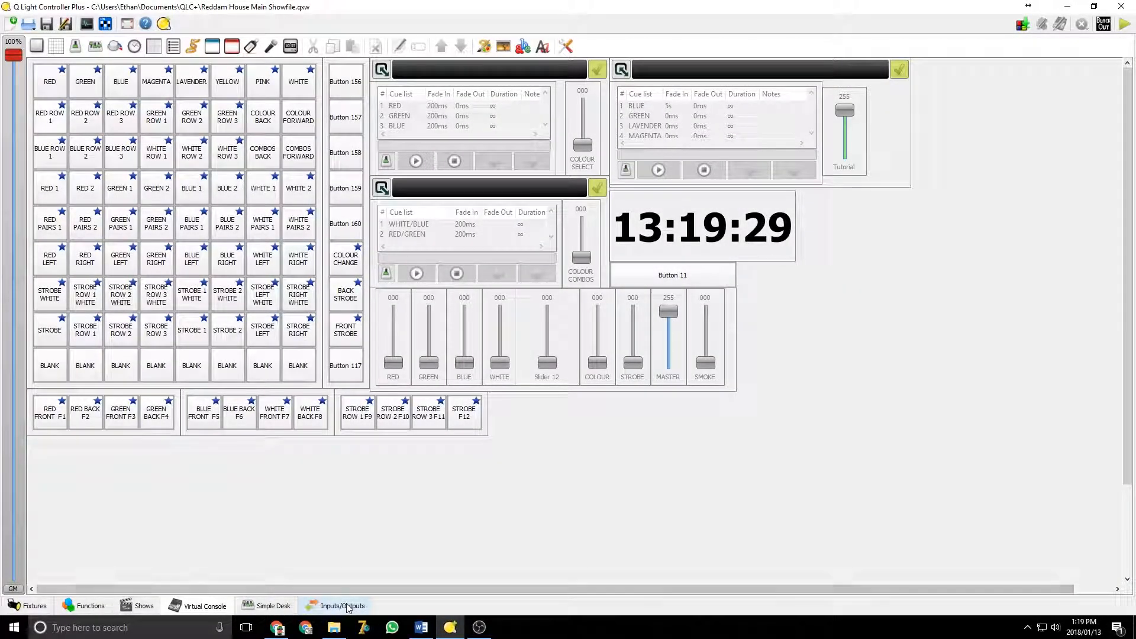
click(342, 605)
click(145, 118)
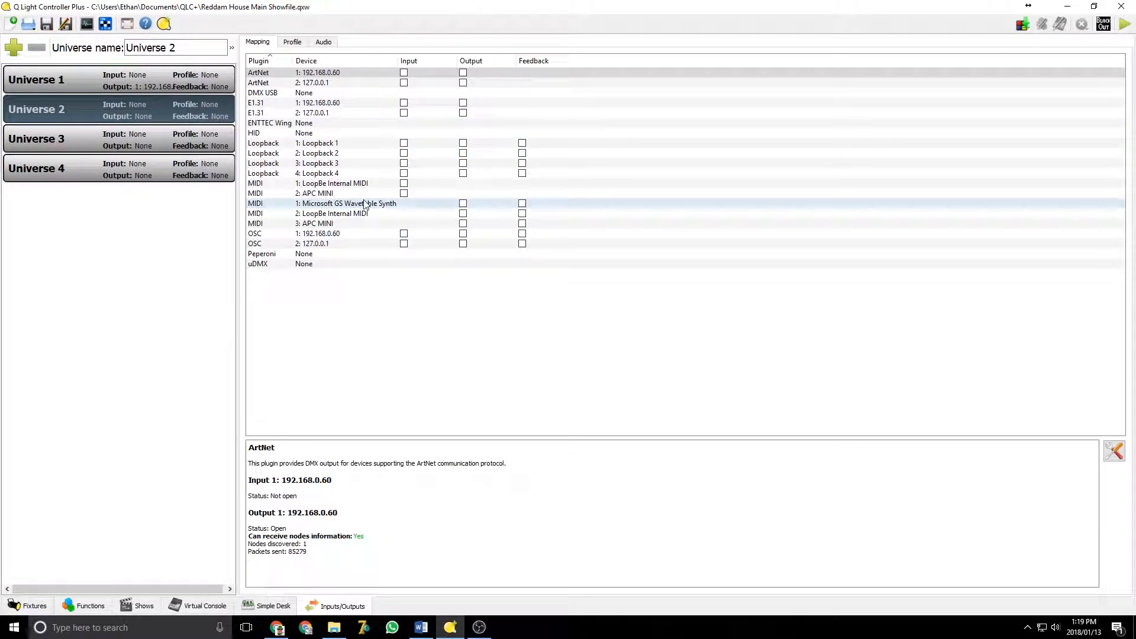
click(311, 195)
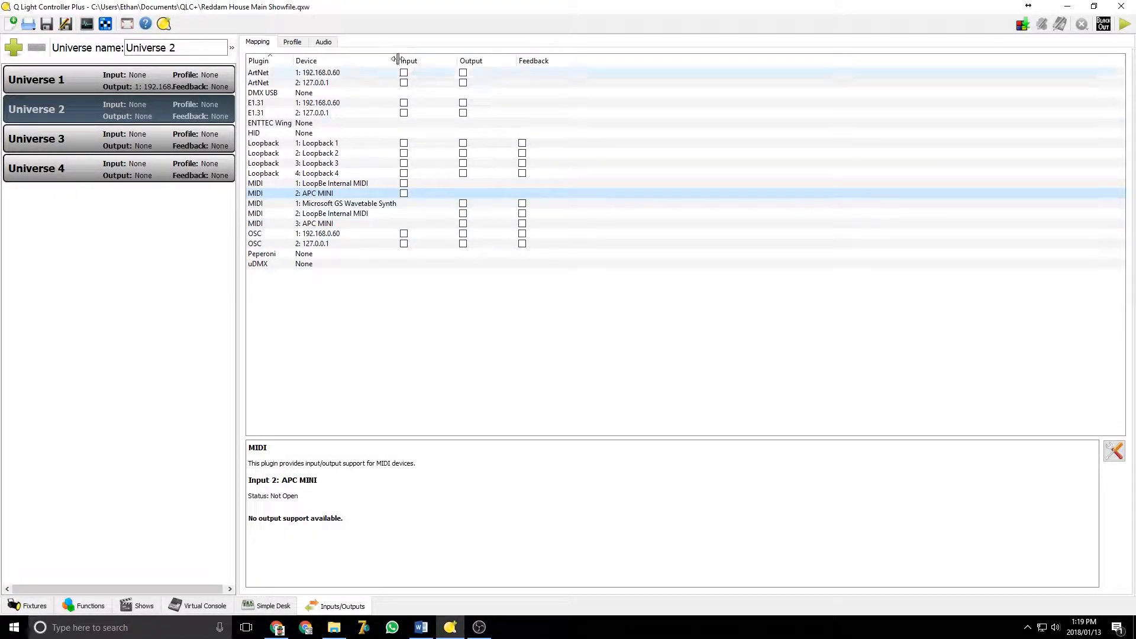
click(404, 193)
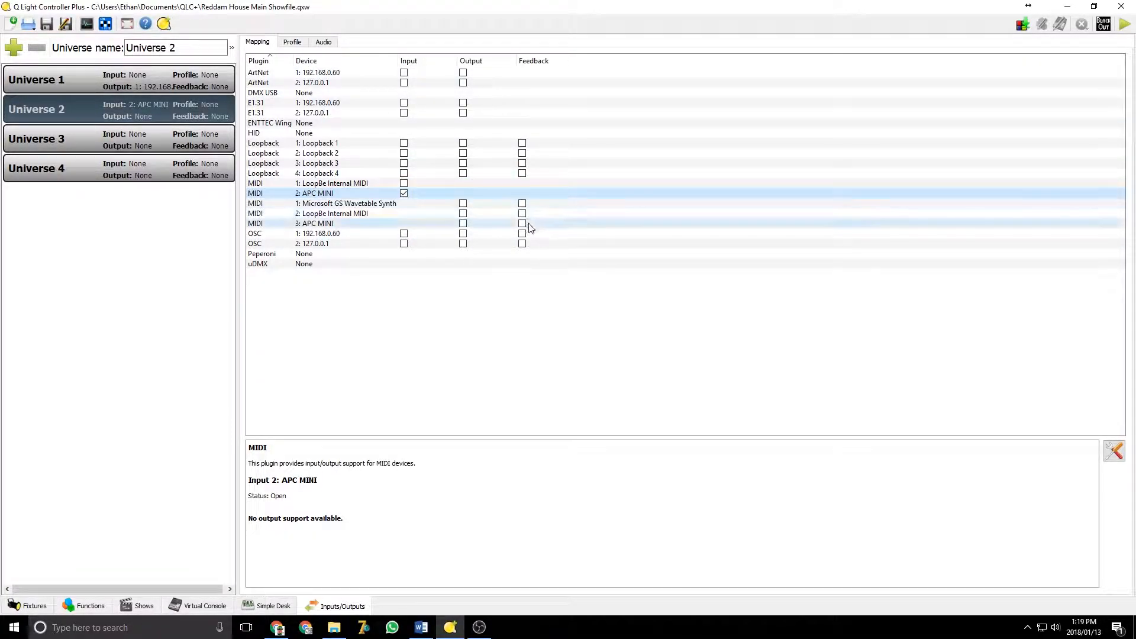
click(521, 224)
Switch to the Virtual Console and toggle operate mode on and off
click(199, 606)
click(1124, 24)
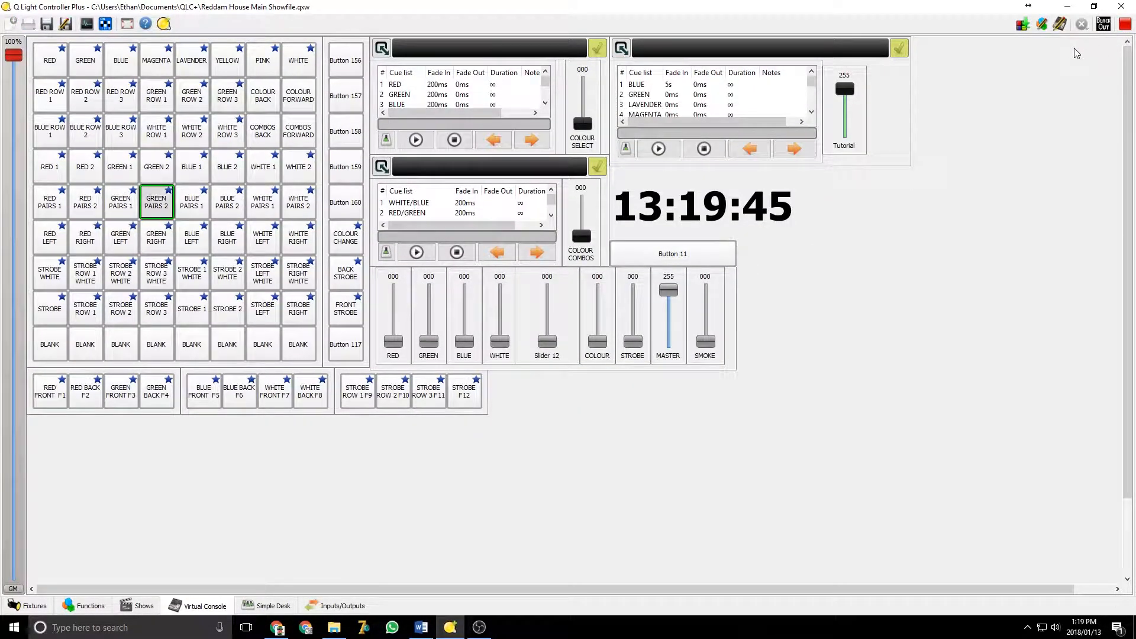
click(1124, 24)
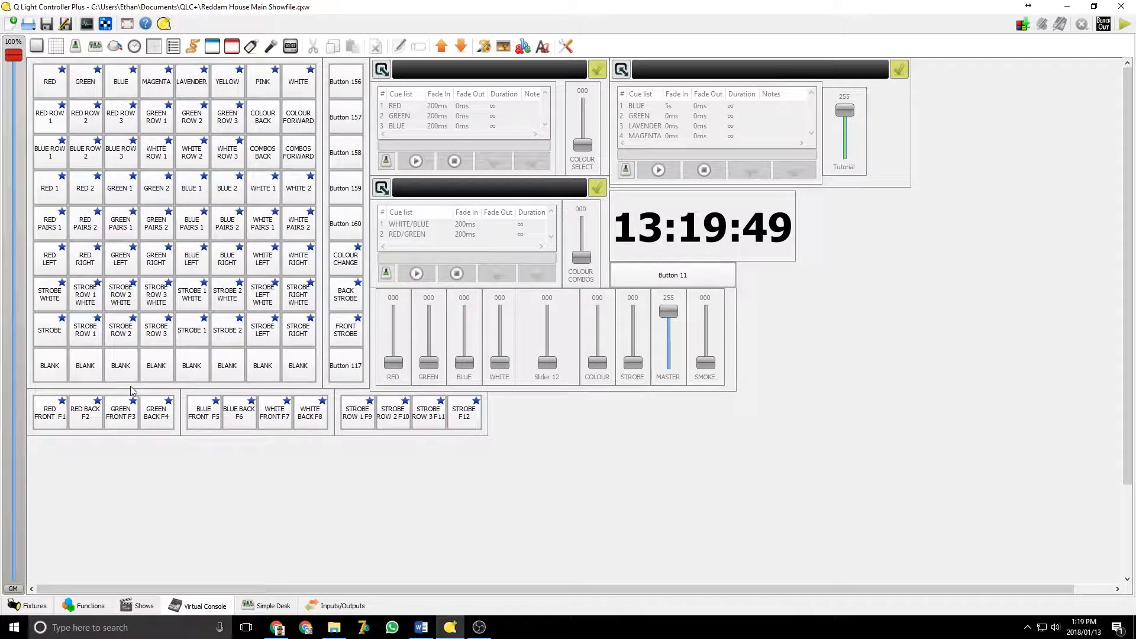
Try assigning the first BLANK button an auto-detected APC MINI input with custom feedback, cancelling the dialog
right_click(58, 368)
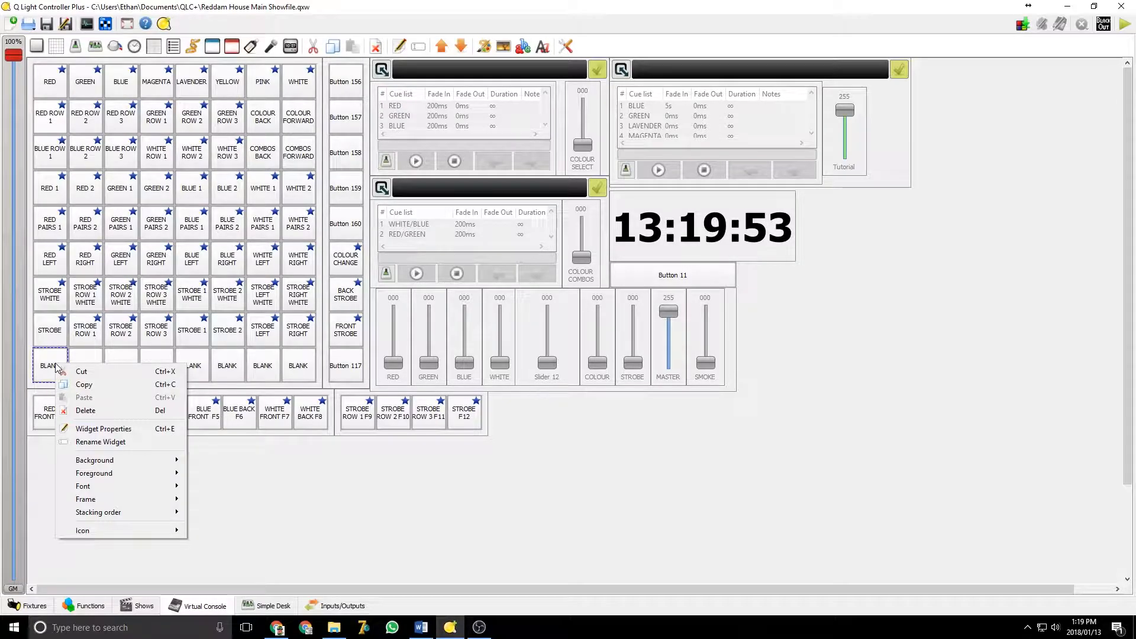
click(104, 428)
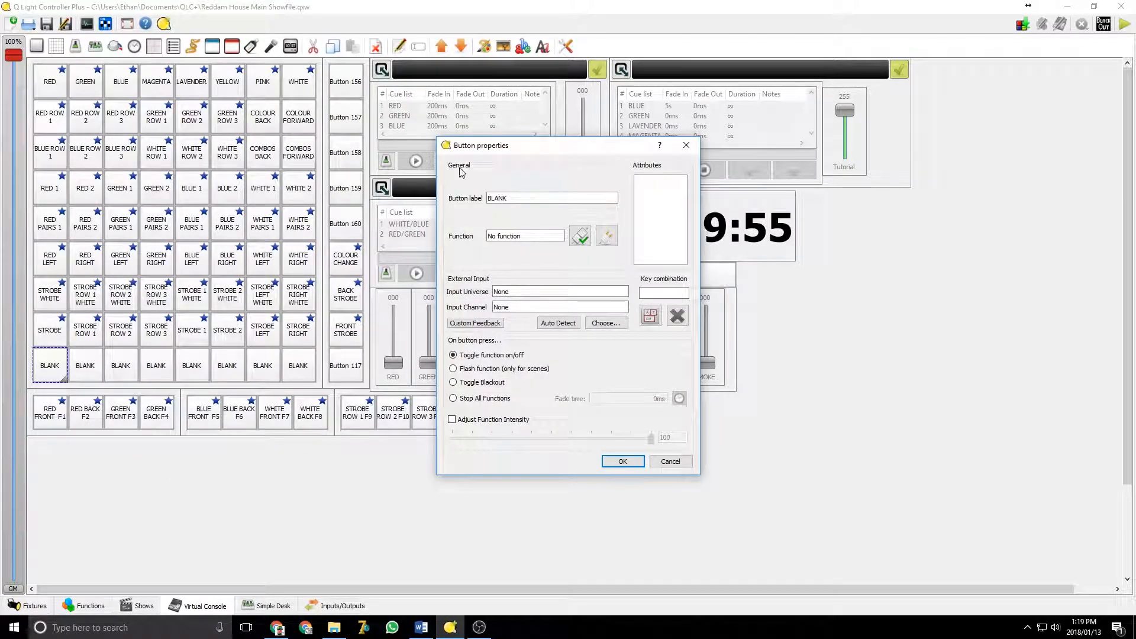
click(567, 323)
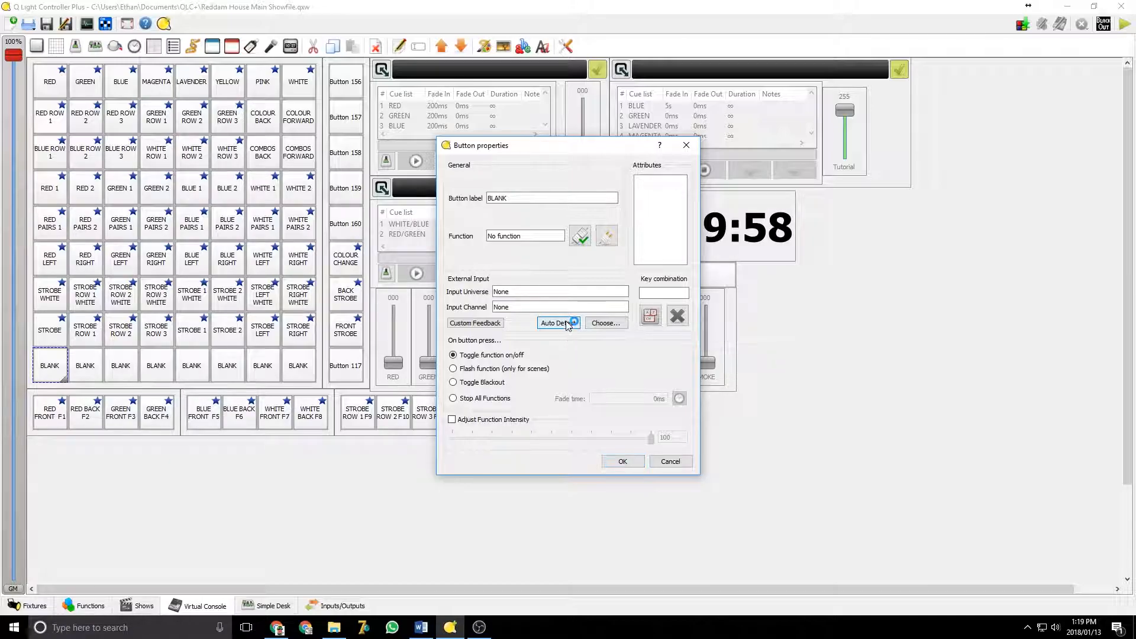
click(488, 324)
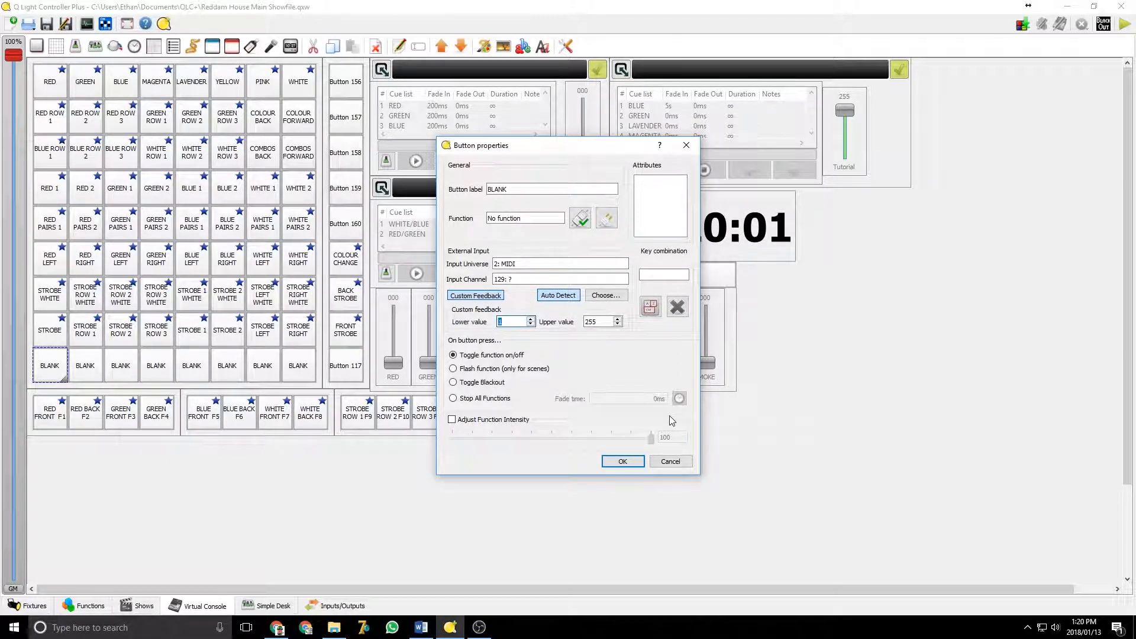
click(671, 462)
Try auto-detecting an external APC MINI input for Slider 12, cancelling its properties dialog
right_click(558, 312)
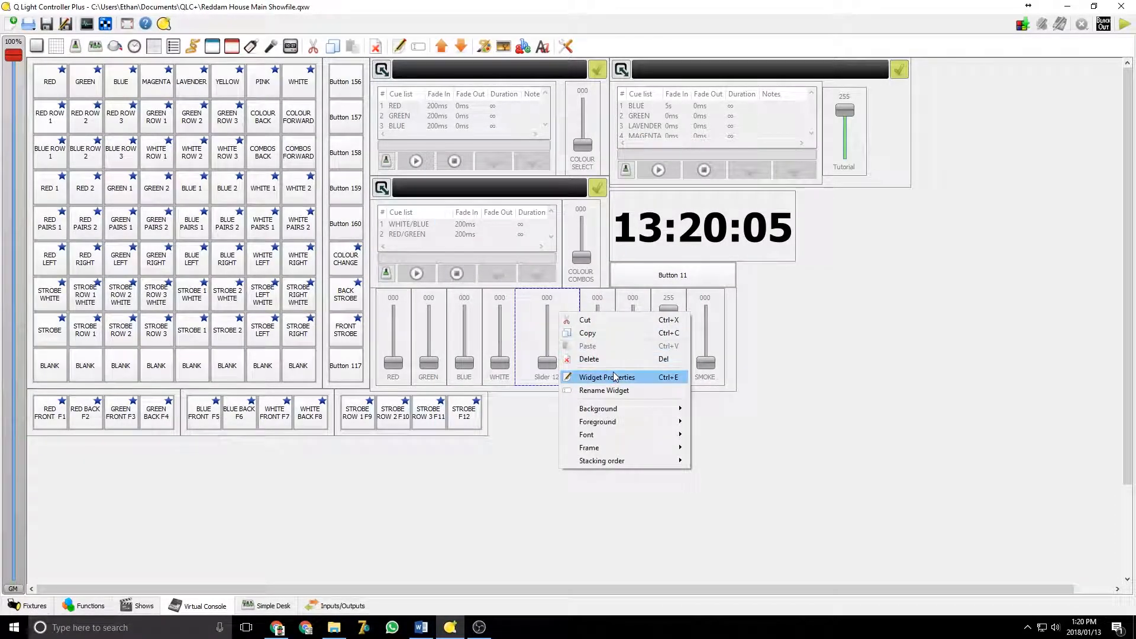
click(592, 375)
click(630, 316)
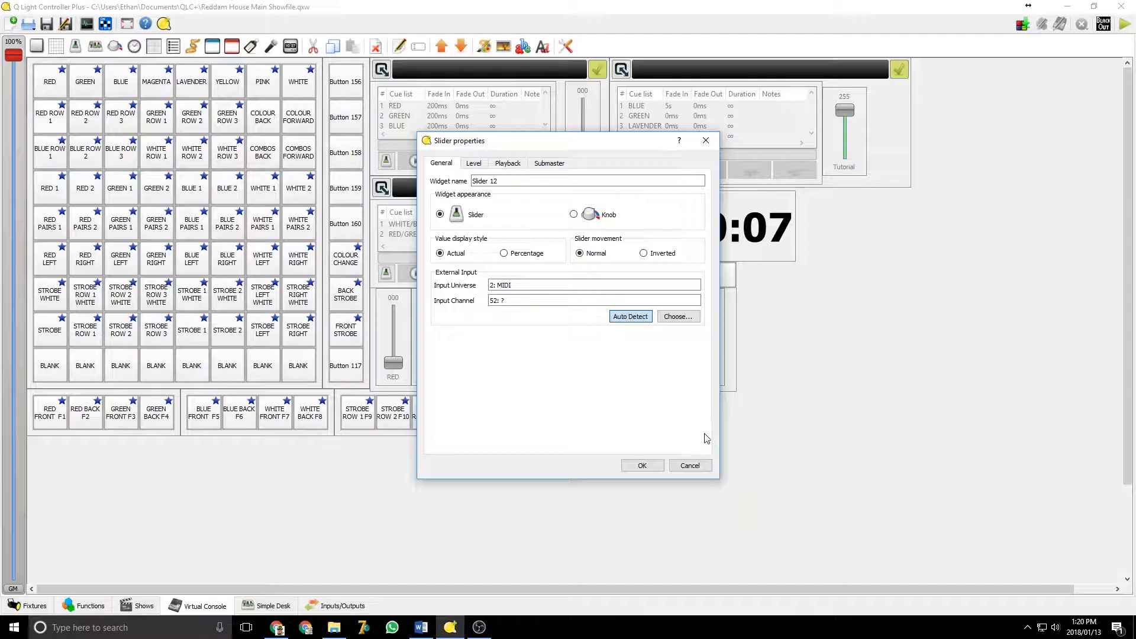
click(690, 465)
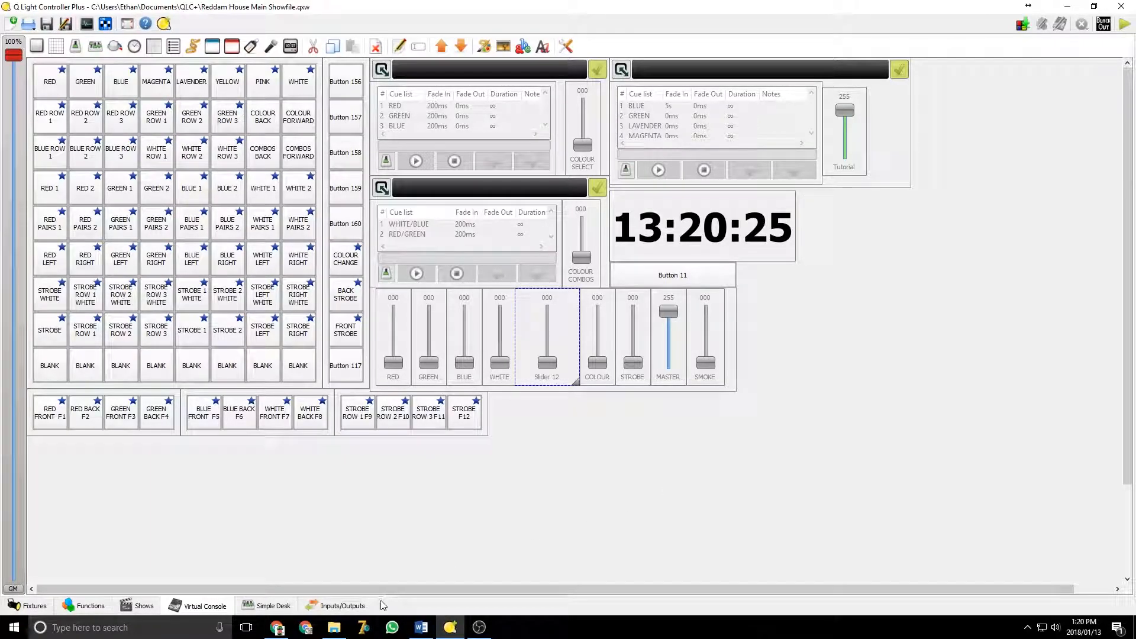
Review the universe input, output and feedback mappings, switching back and forth with the Virtual Console
click(360, 606)
click(150, 113)
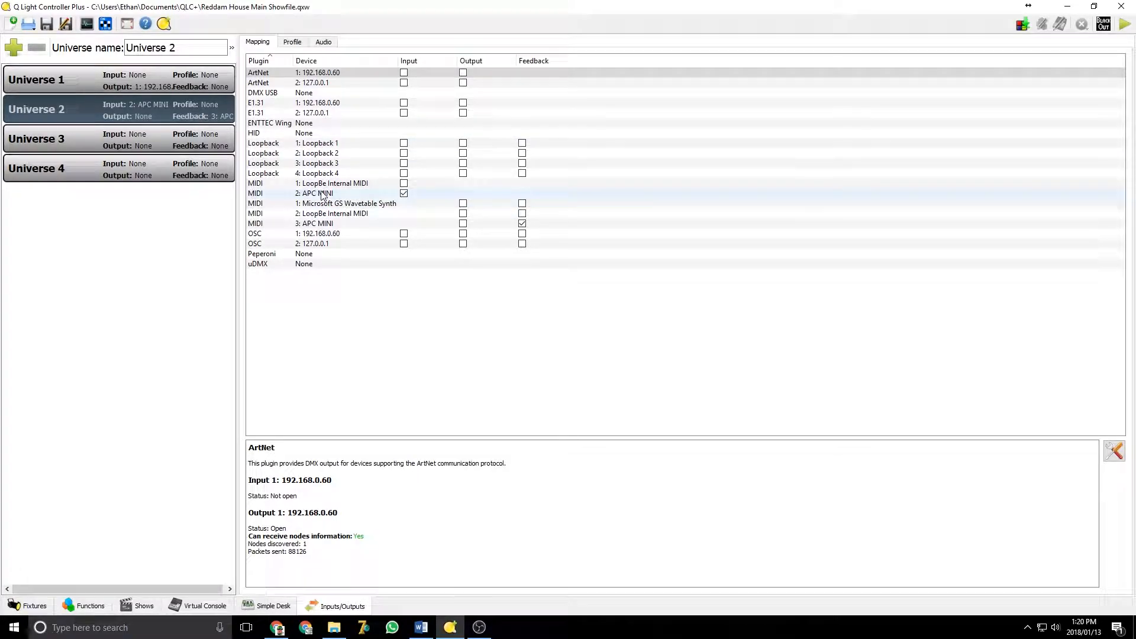
click(204, 607)
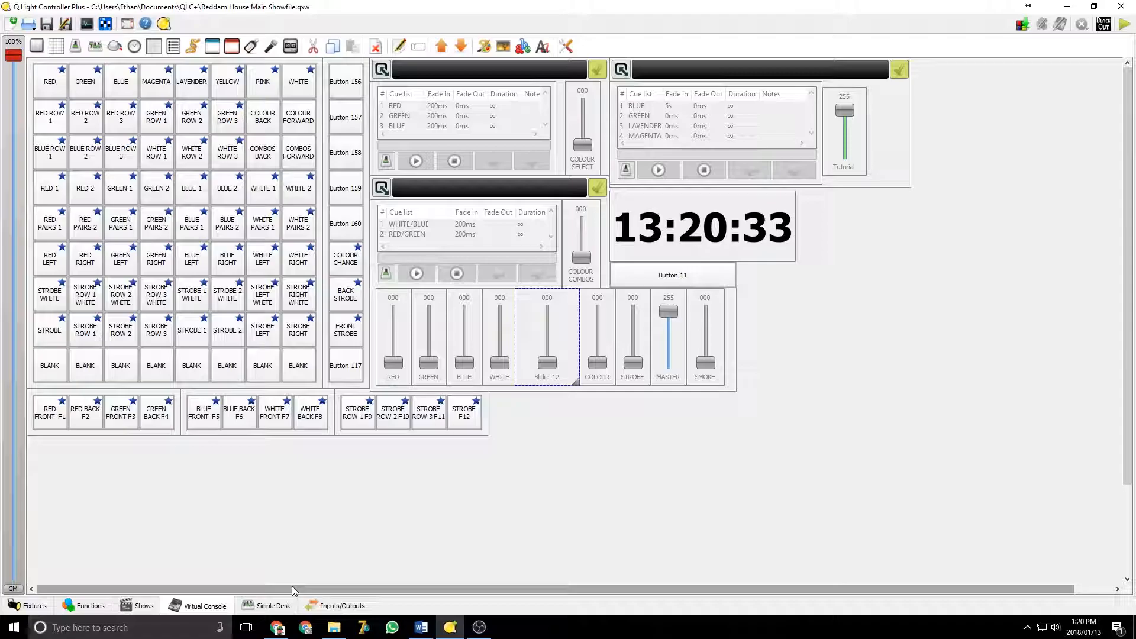
click(335, 606)
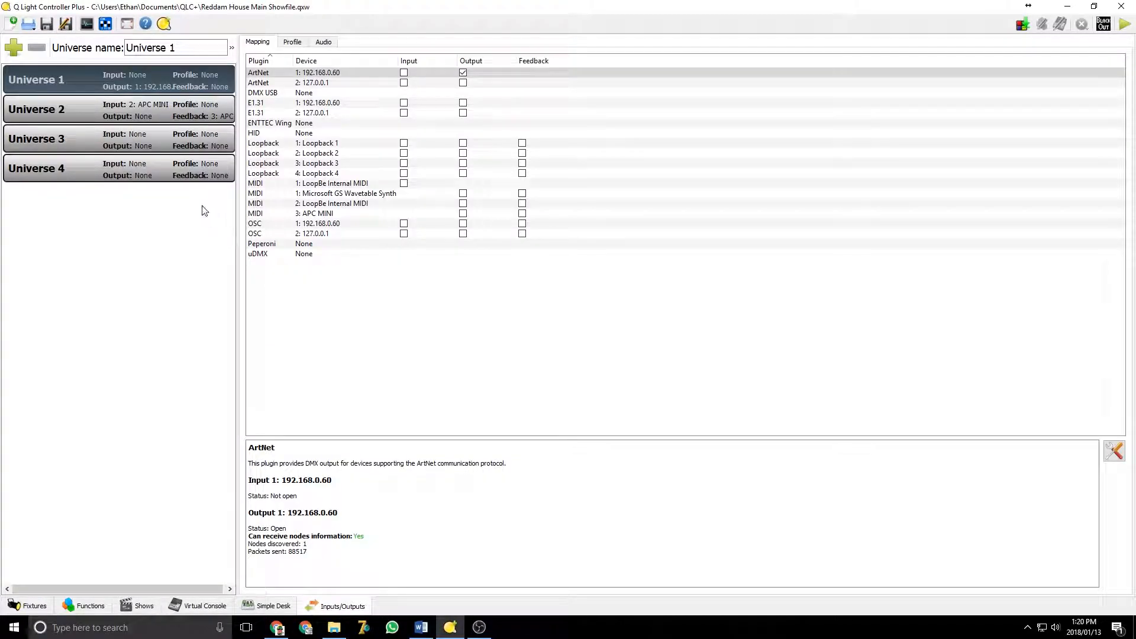
click(136, 108)
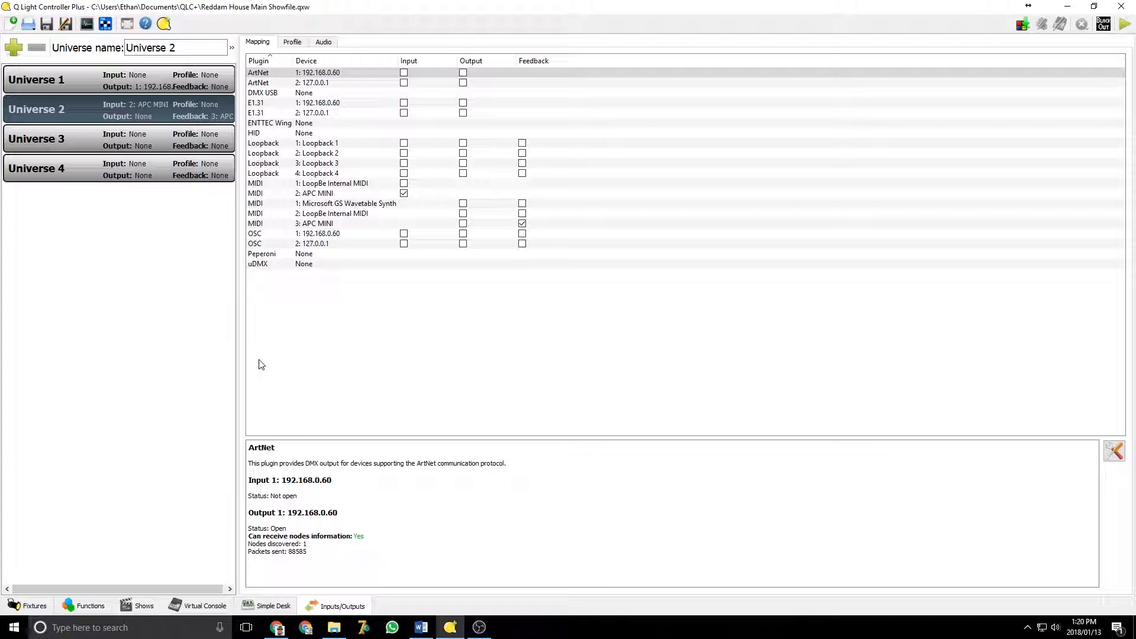
click(193, 606)
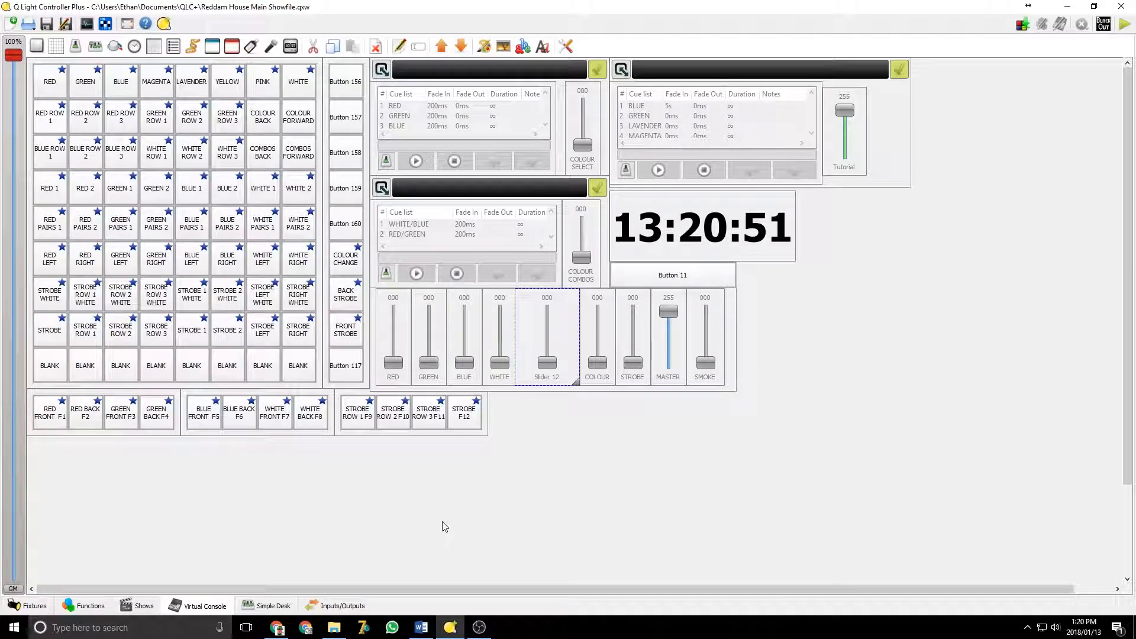
click(335, 606)
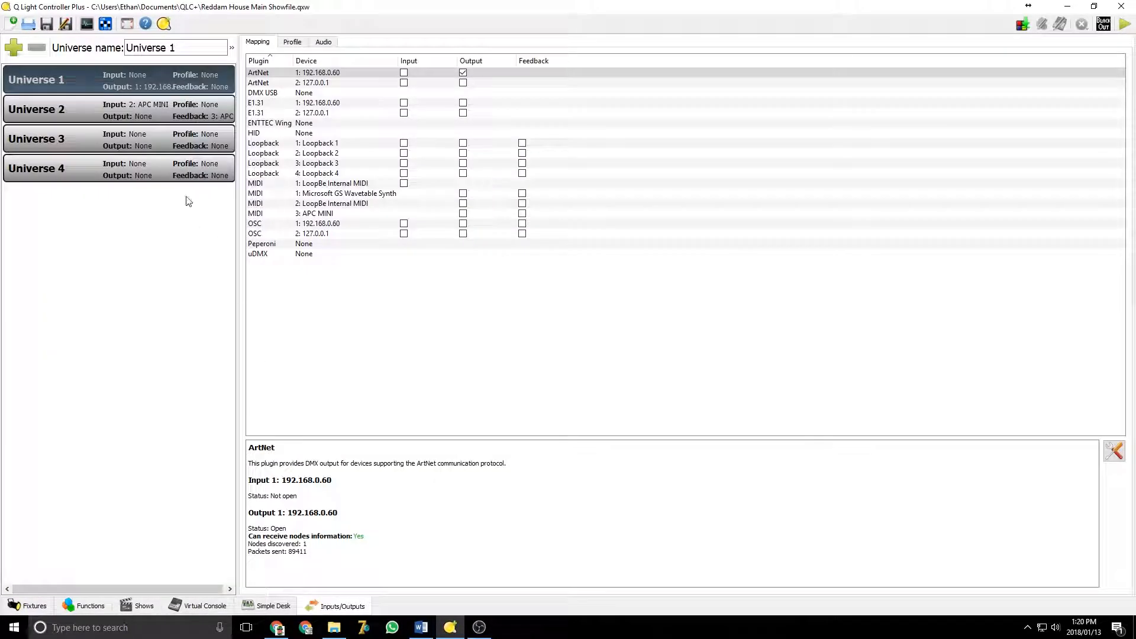
click(158, 109)
click(155, 139)
click(155, 105)
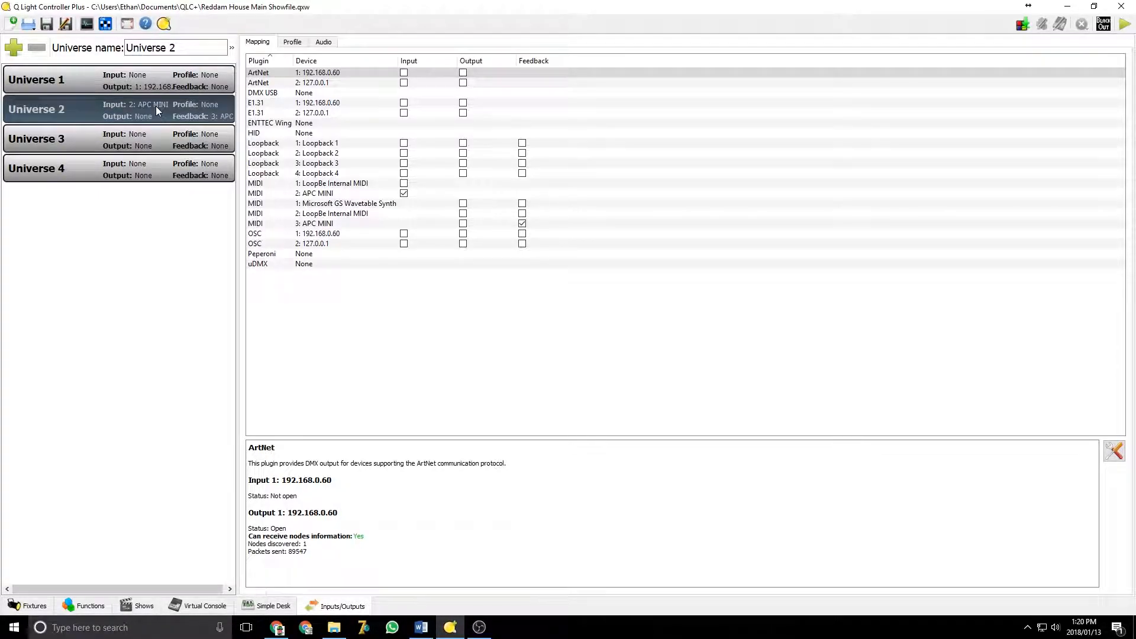
click(200, 606)
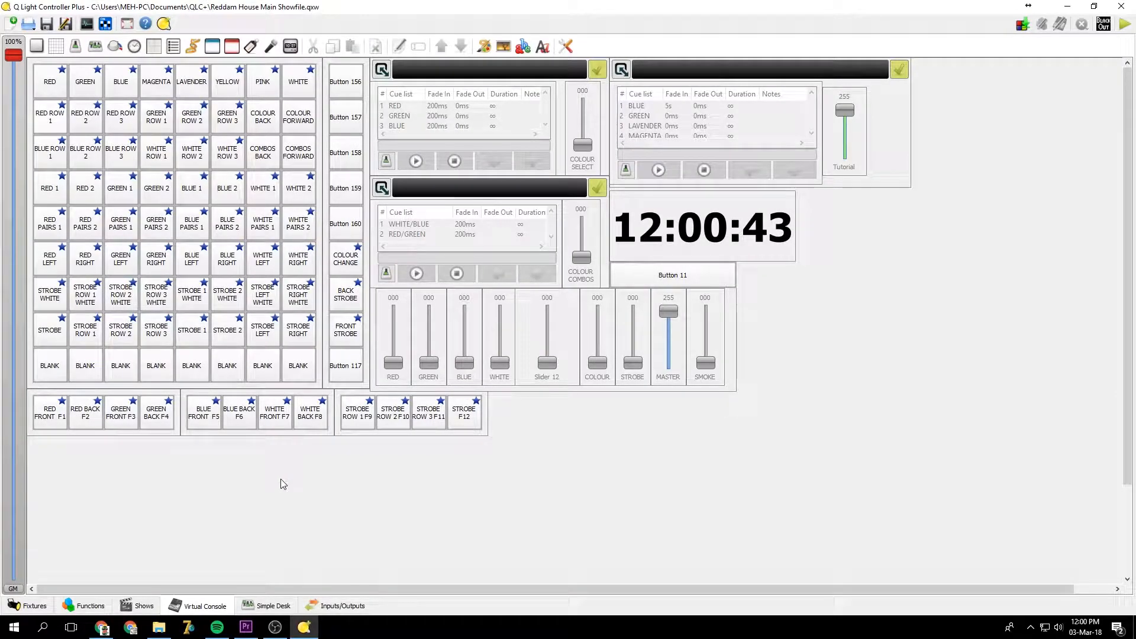
Enable DMX USB PRO - DMX Output 1 as the output for Universe 1
click(342, 606)
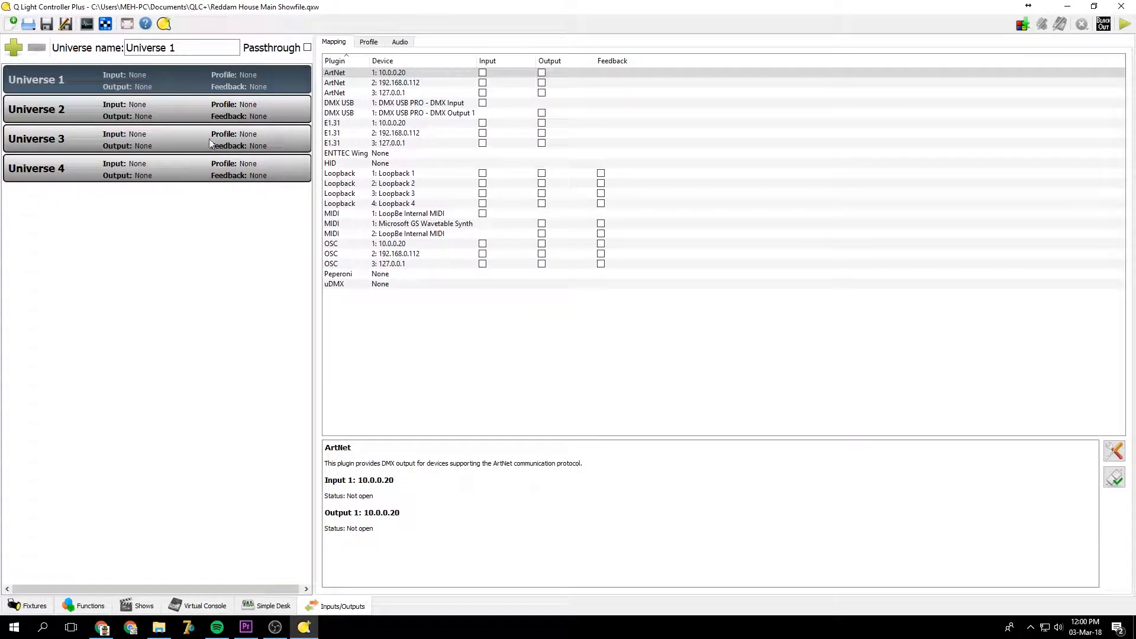
click(459, 113)
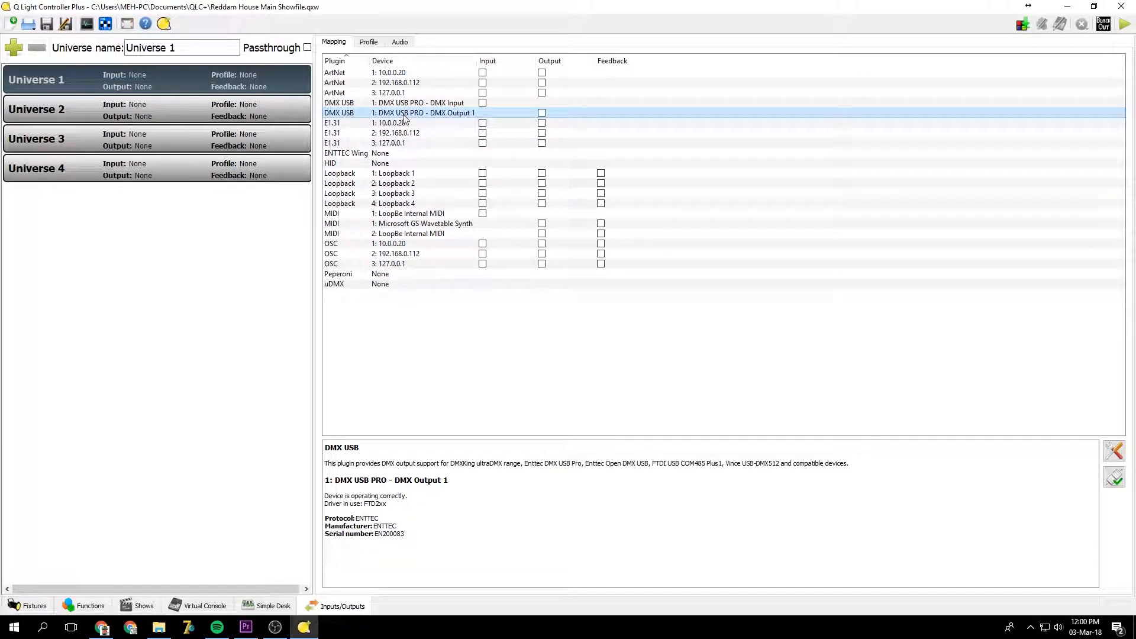
click(541, 113)
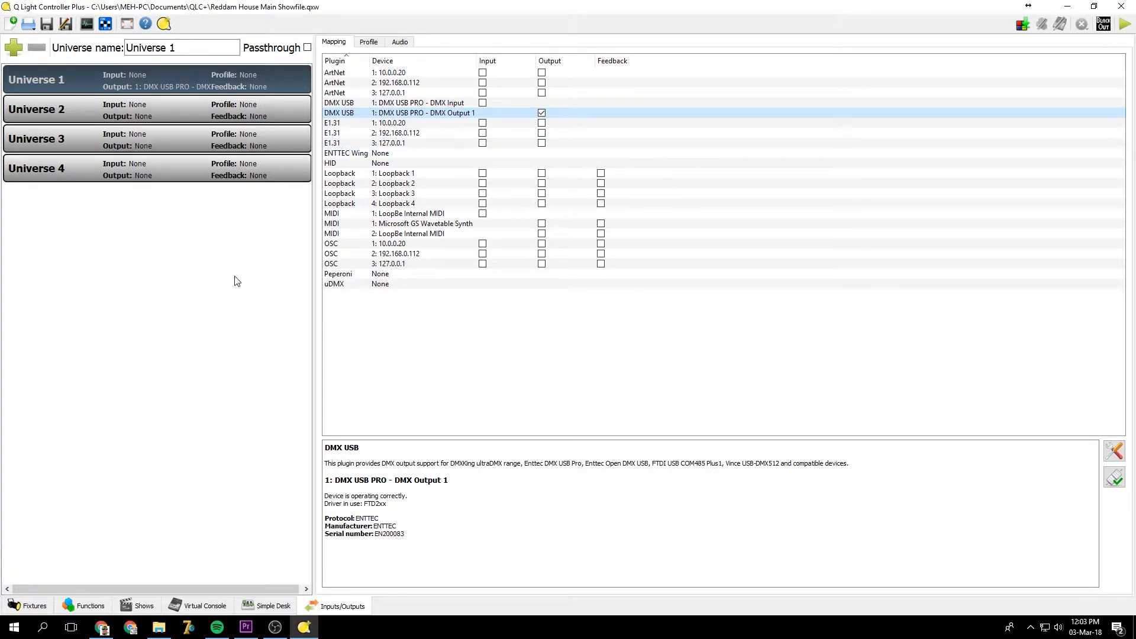
click(146, 24)
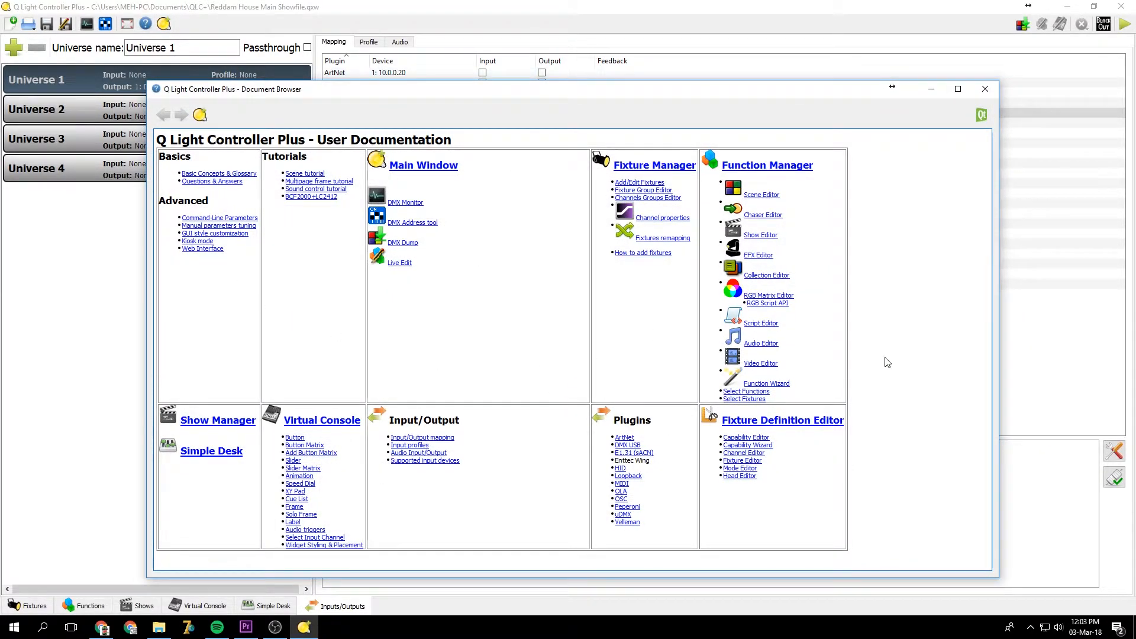
click(985, 89)
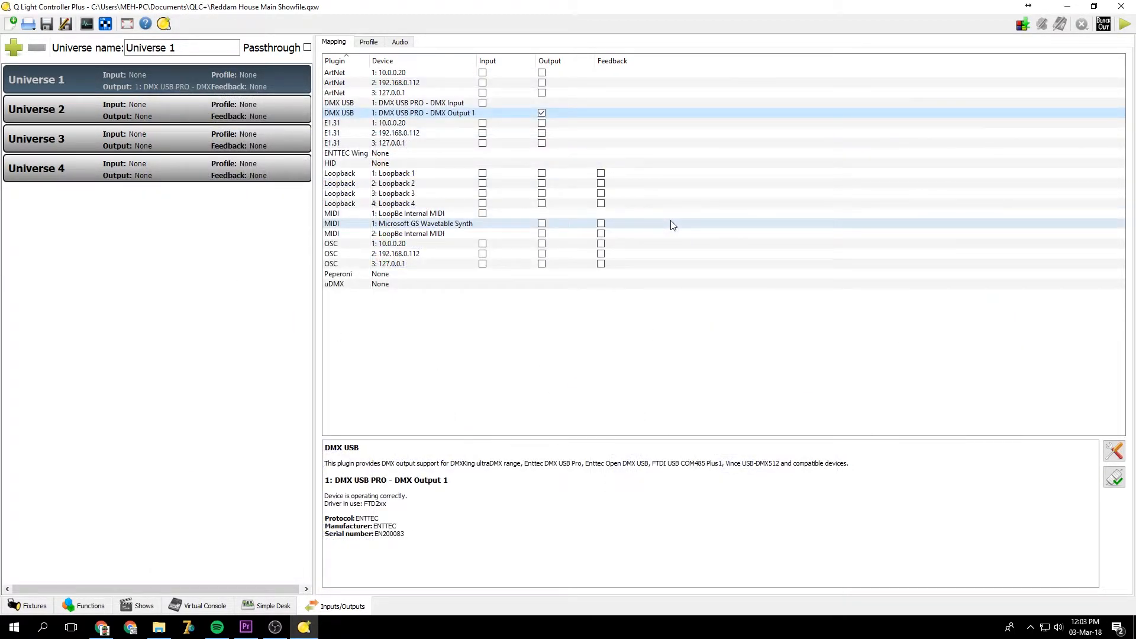